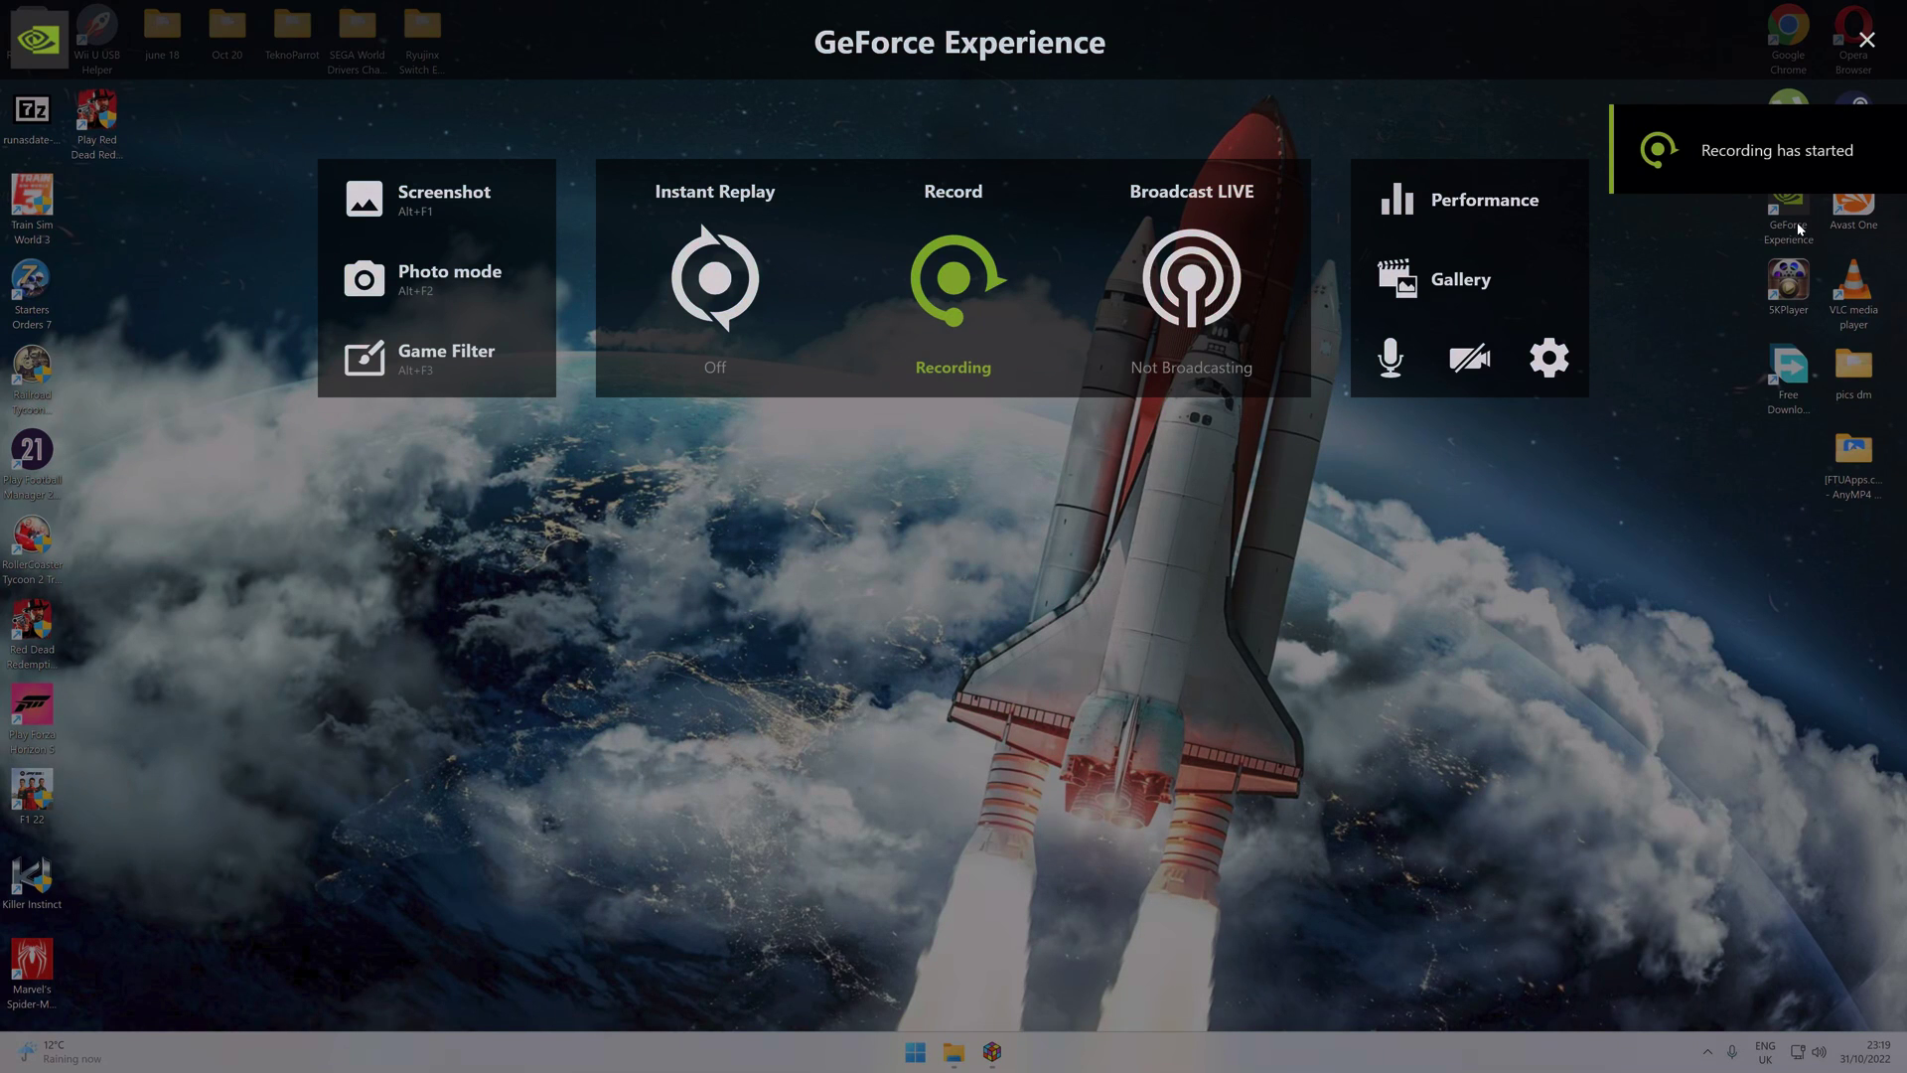
click(1867, 44)
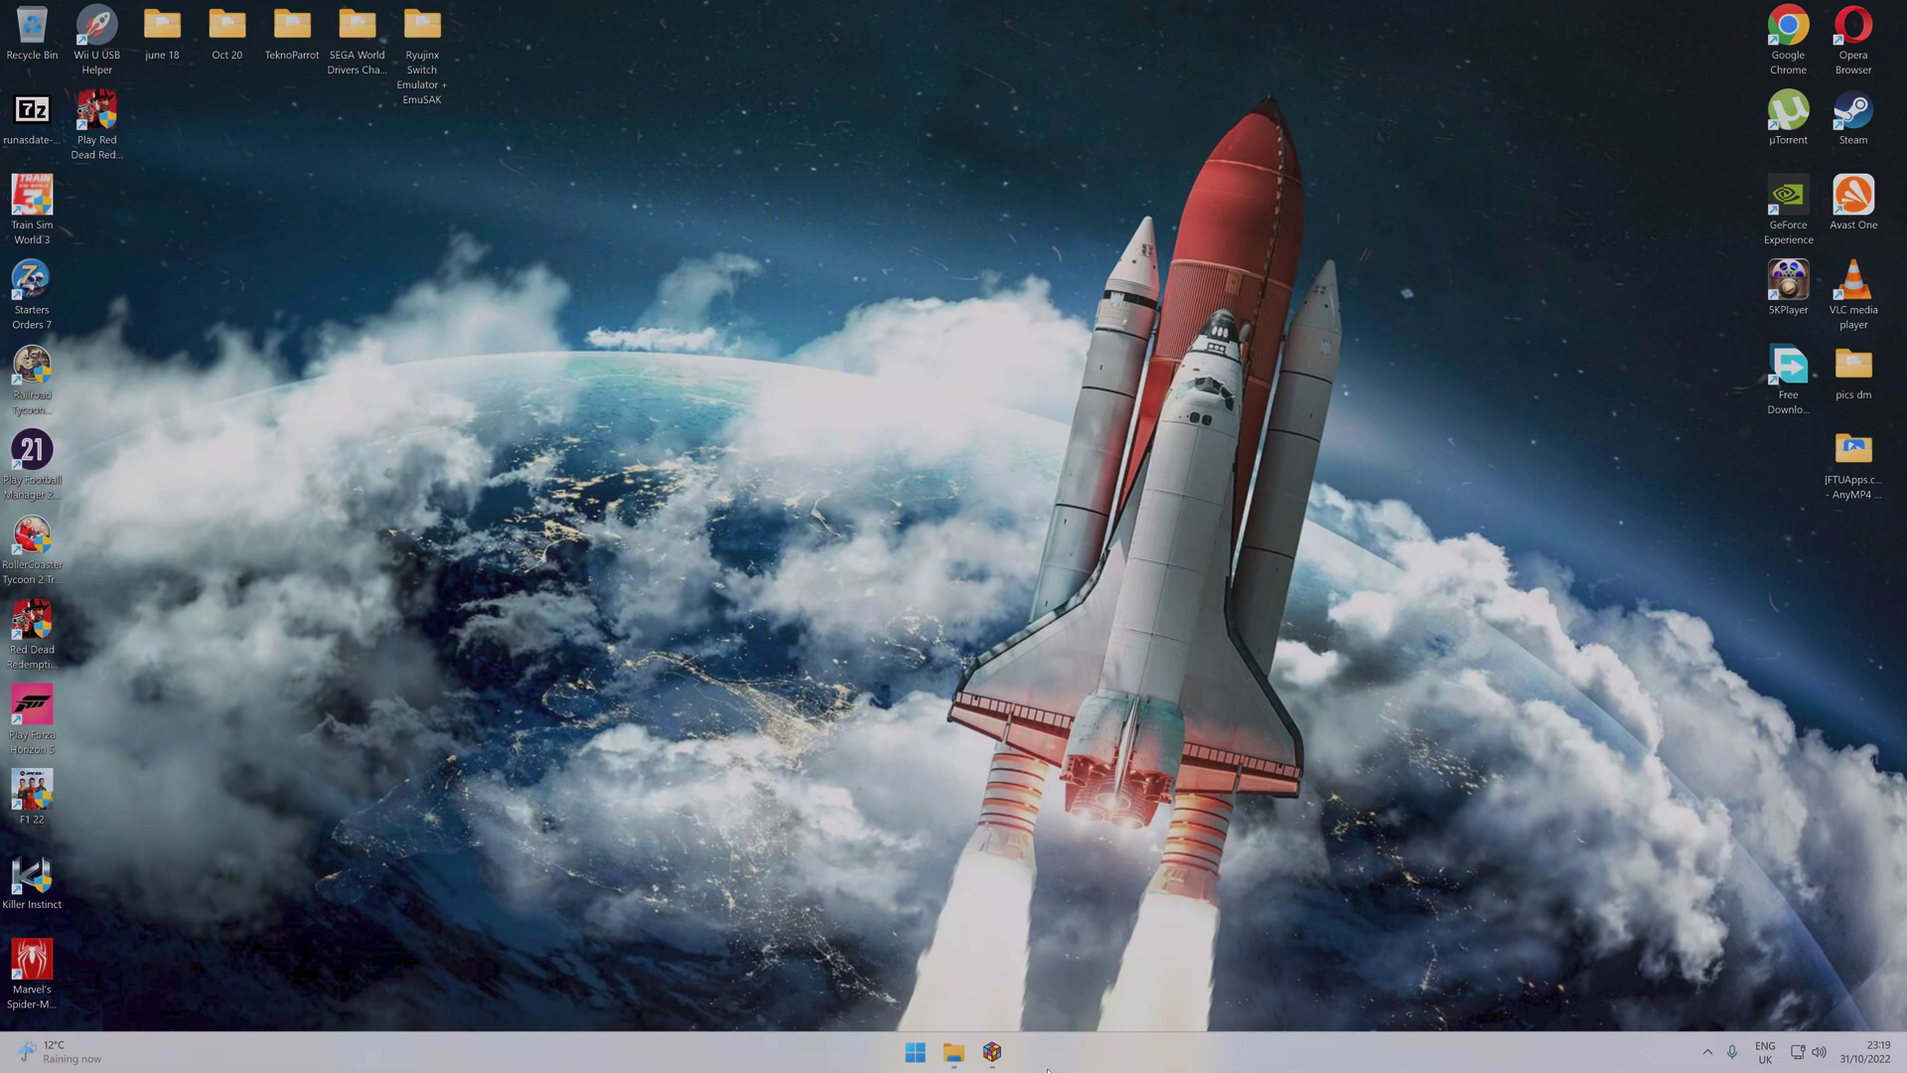
mouse_move(954, 1060)
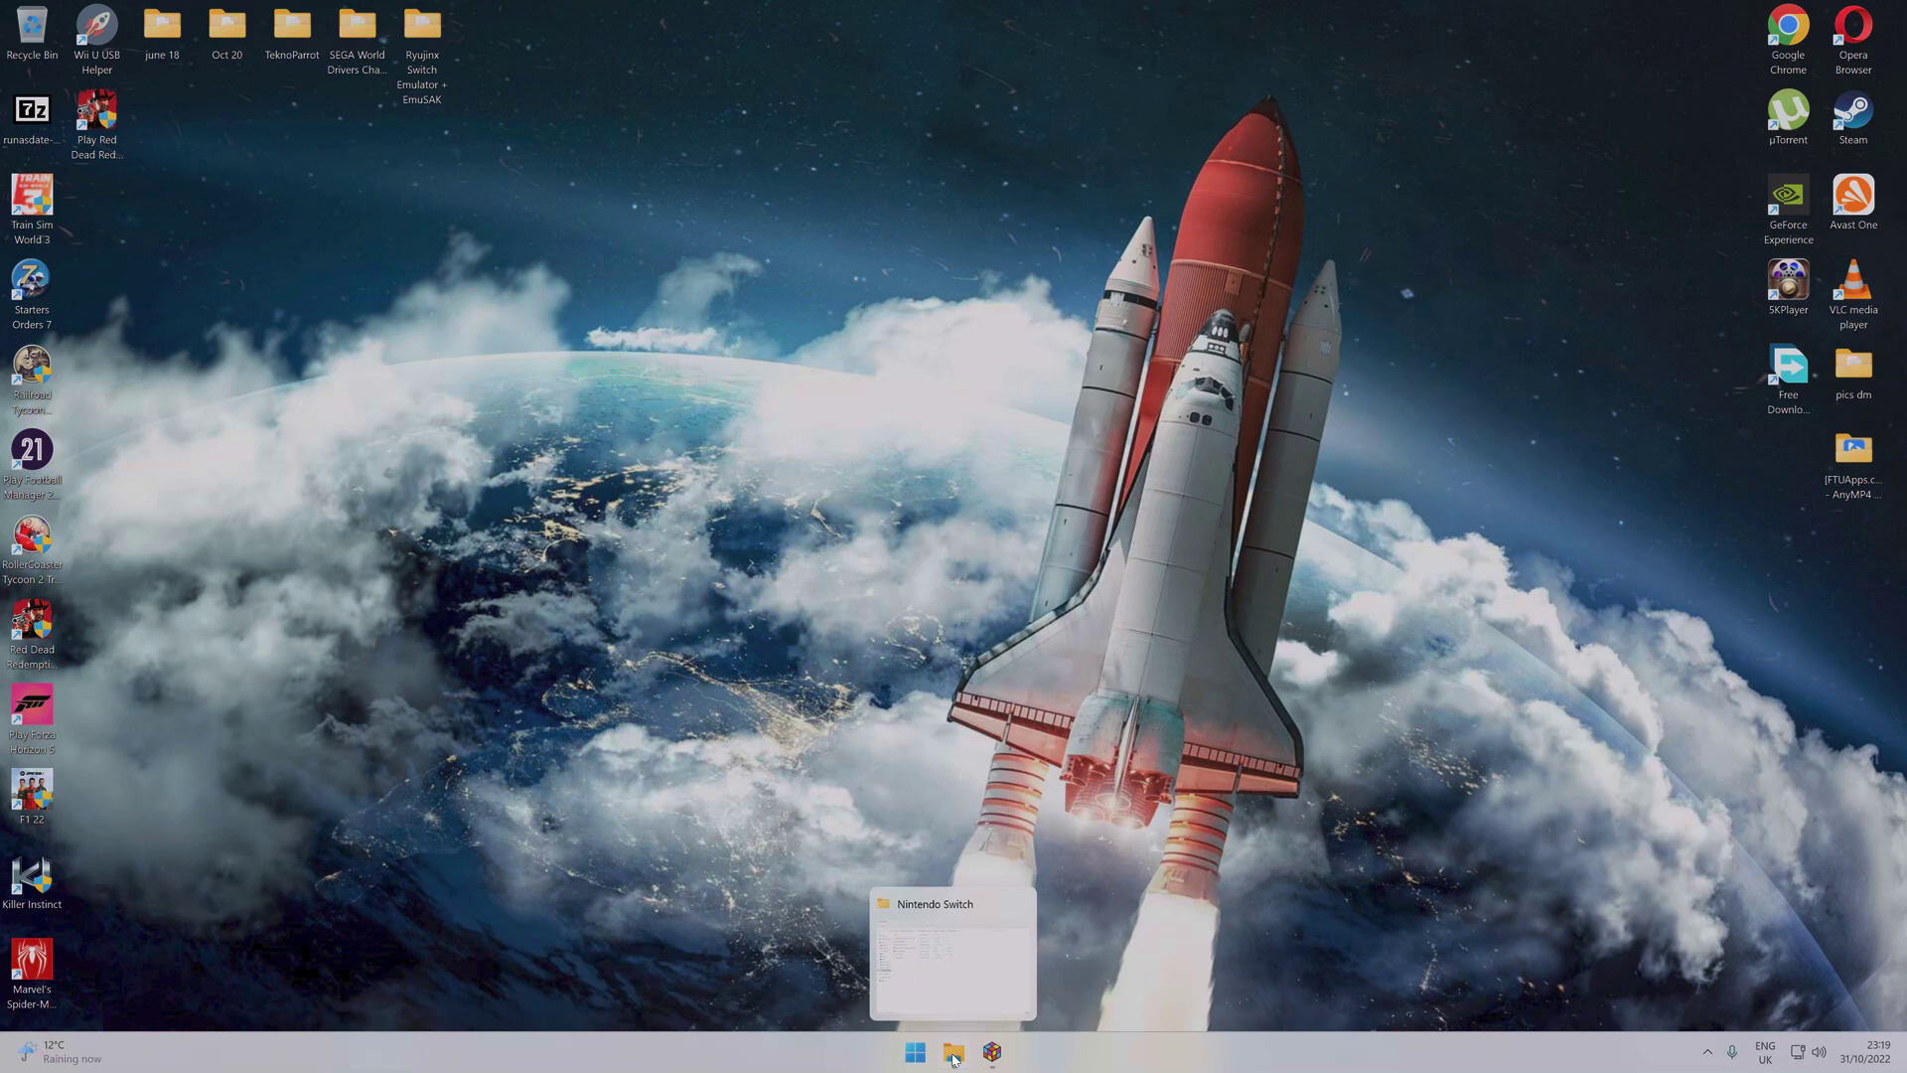
click(1009, 1052)
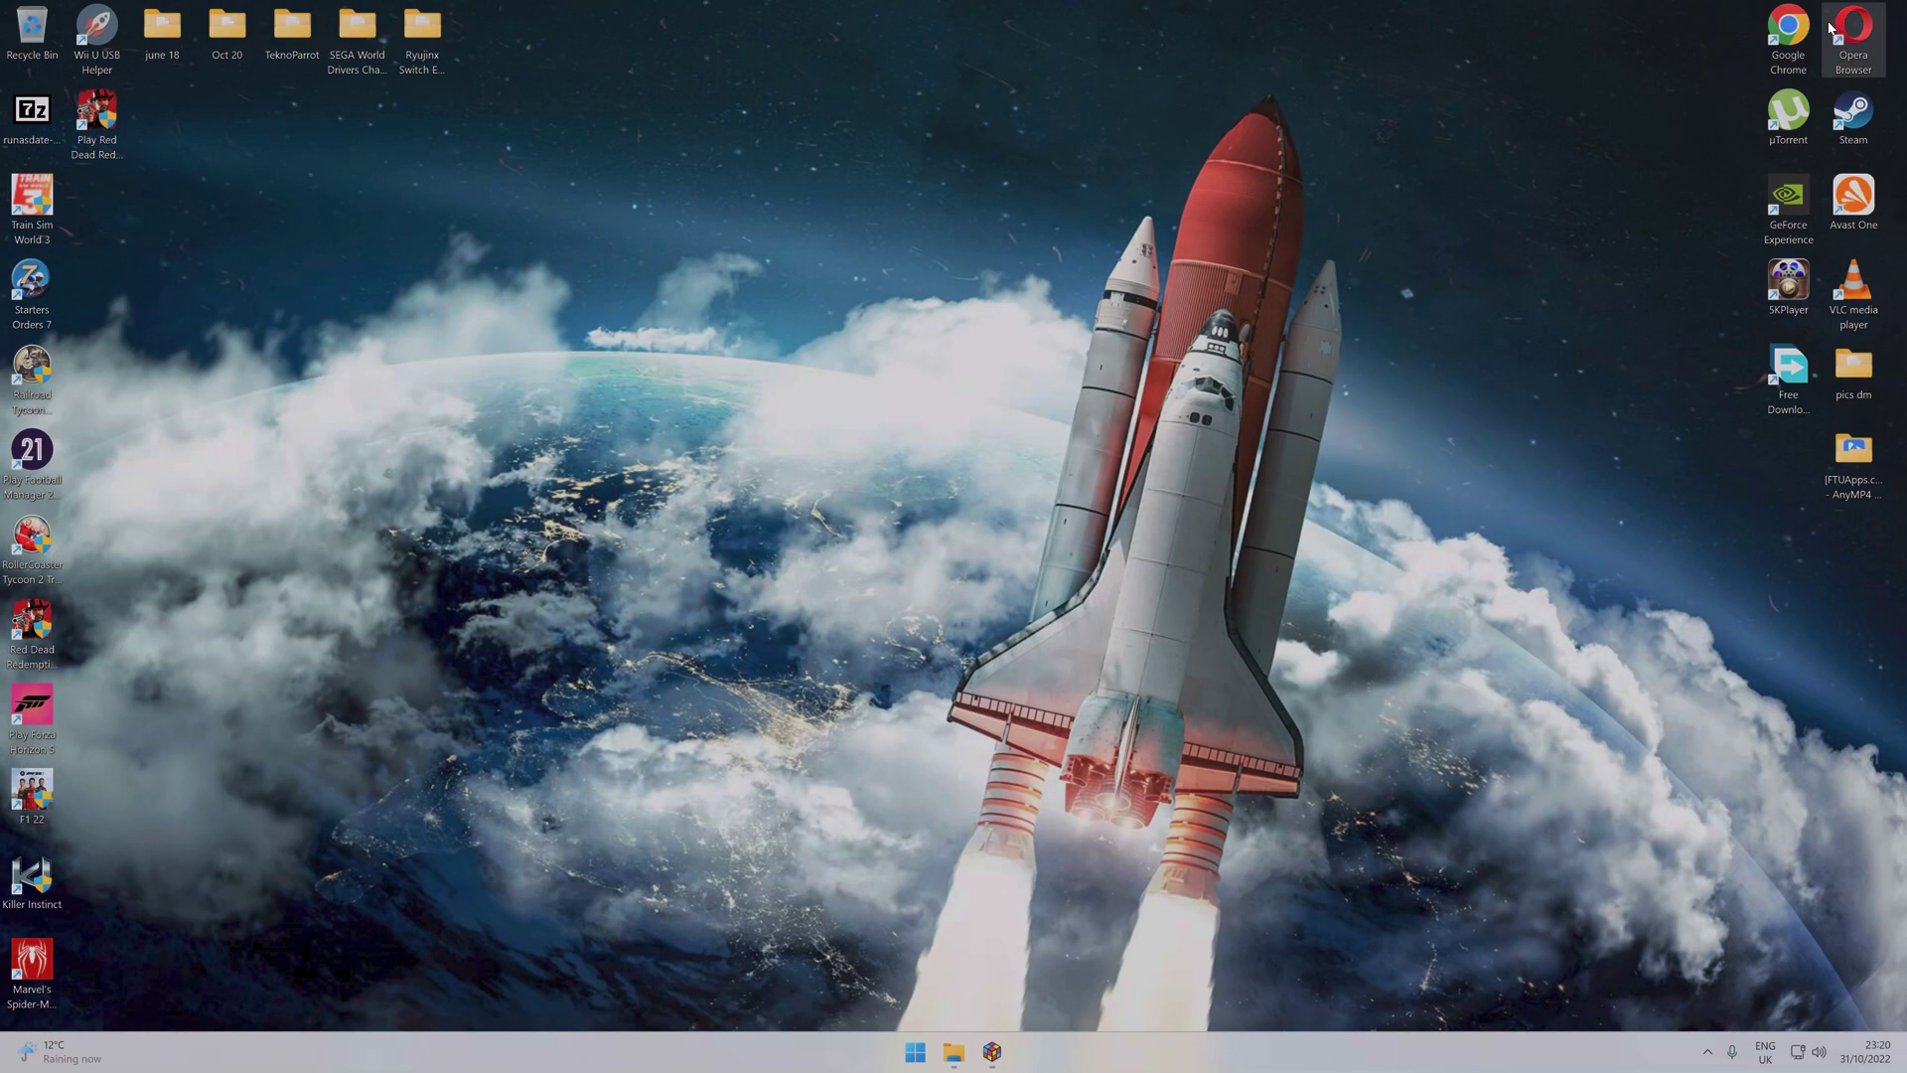
click(1832, 11)
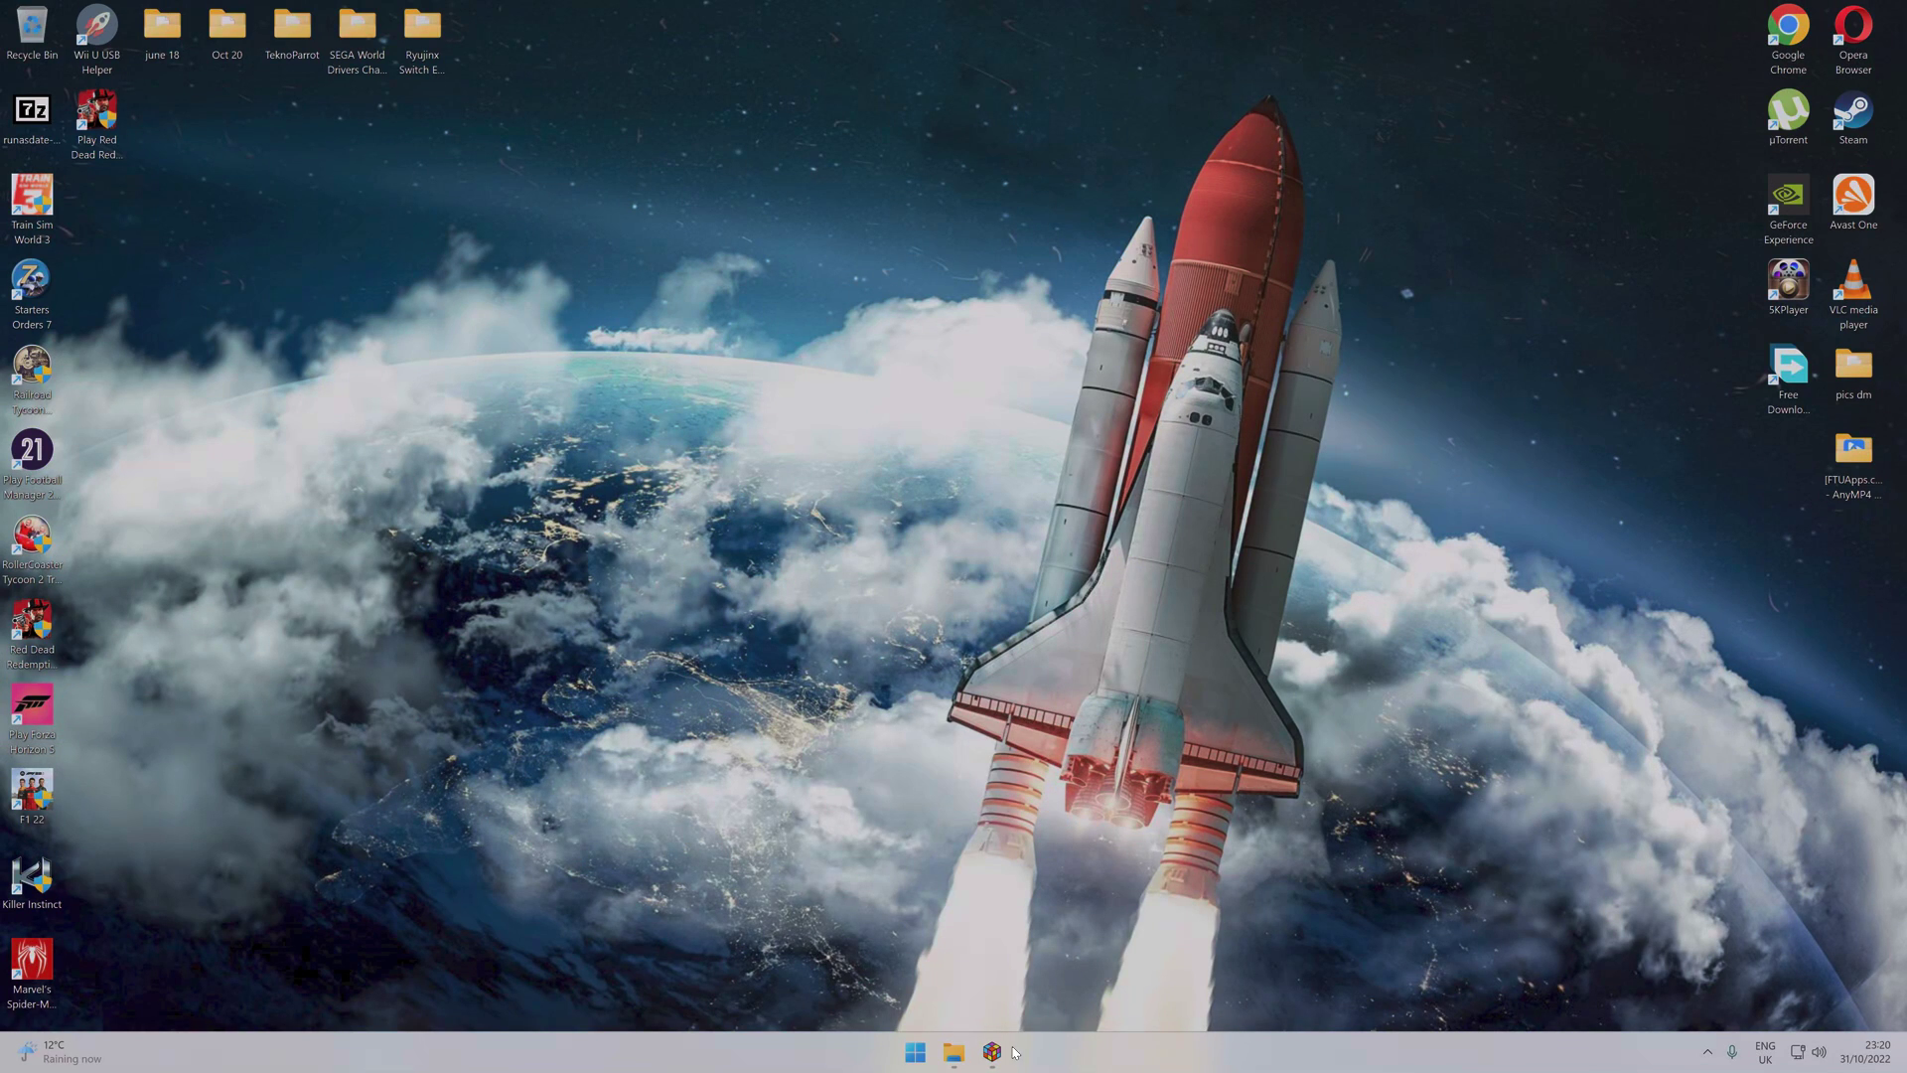
mouse_move(996, 1061)
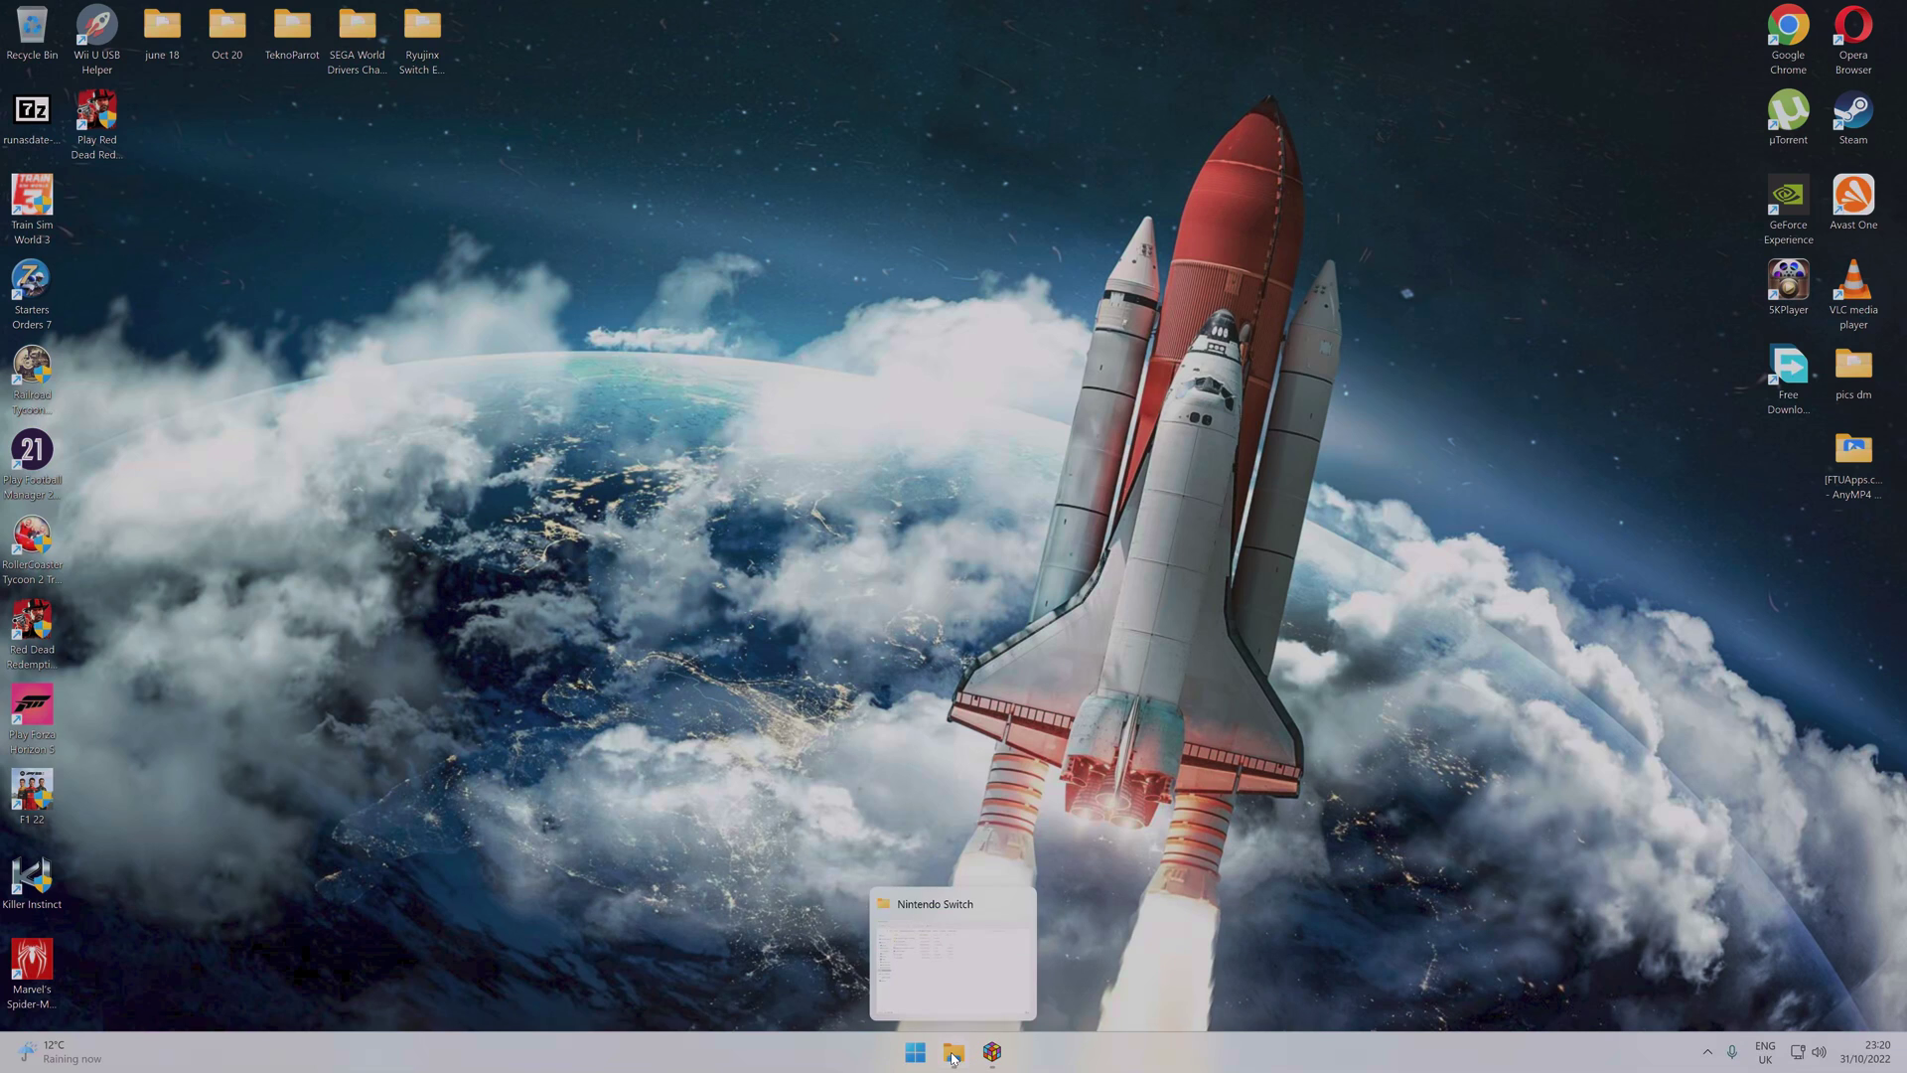
Open the Nintendo Switch emulator folder and browse through Yuzu Necessities and yuzu to the yuzu application in yuzu-windows-msvc
click(953, 1053)
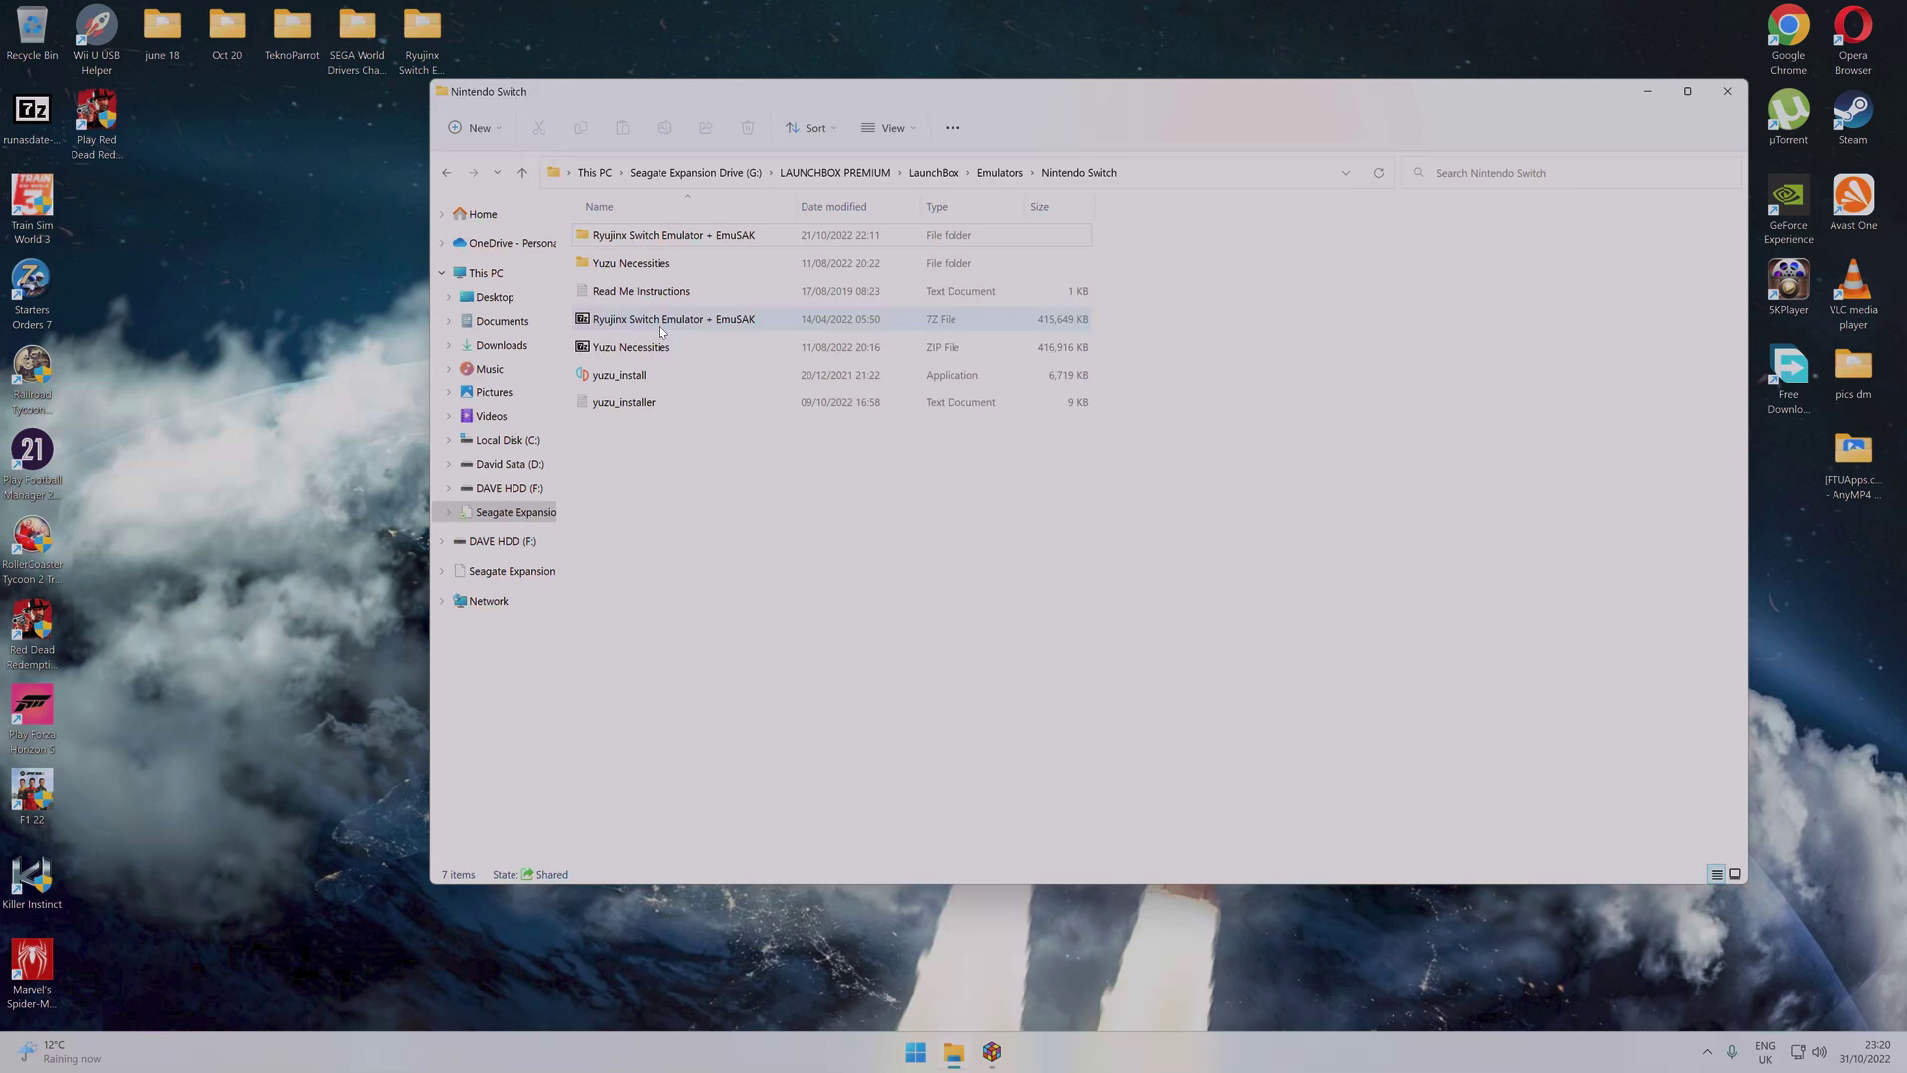
click(673, 266)
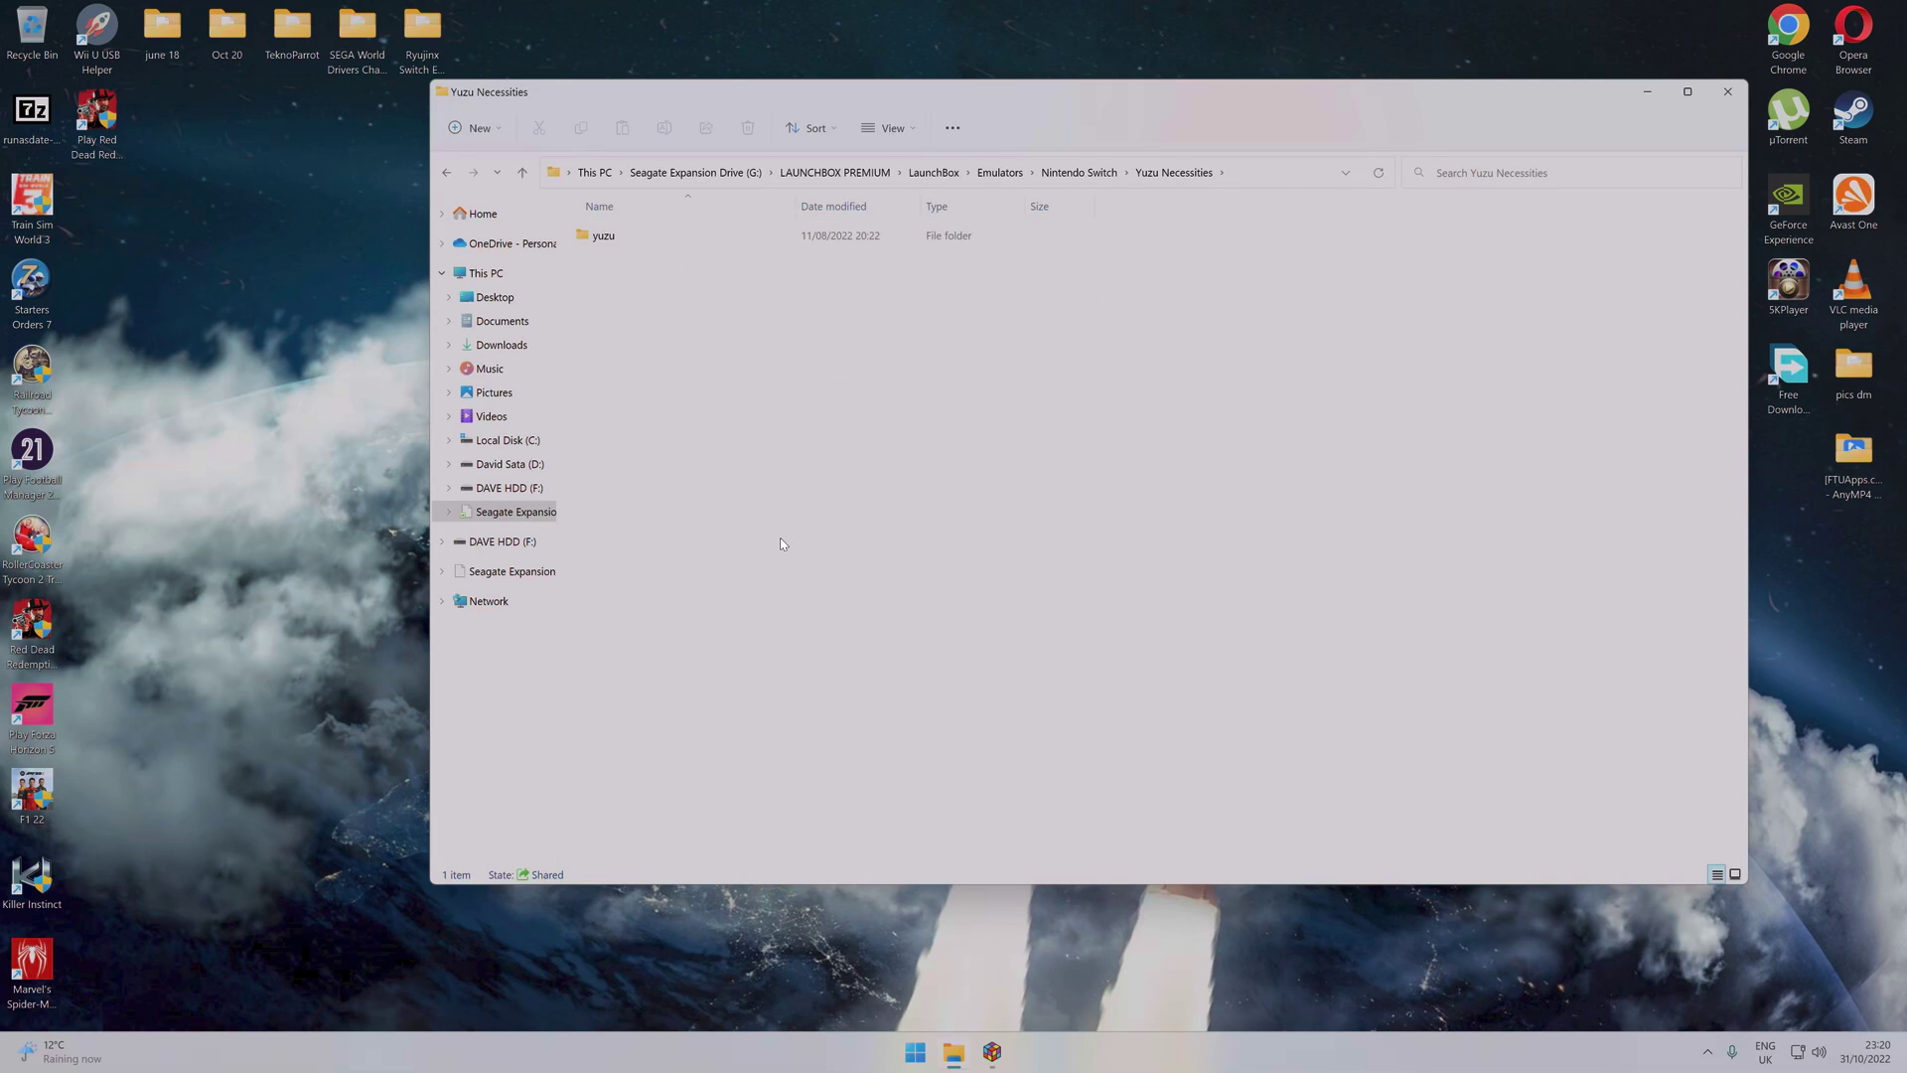
double_click(695, 264)
double_click(629, 239)
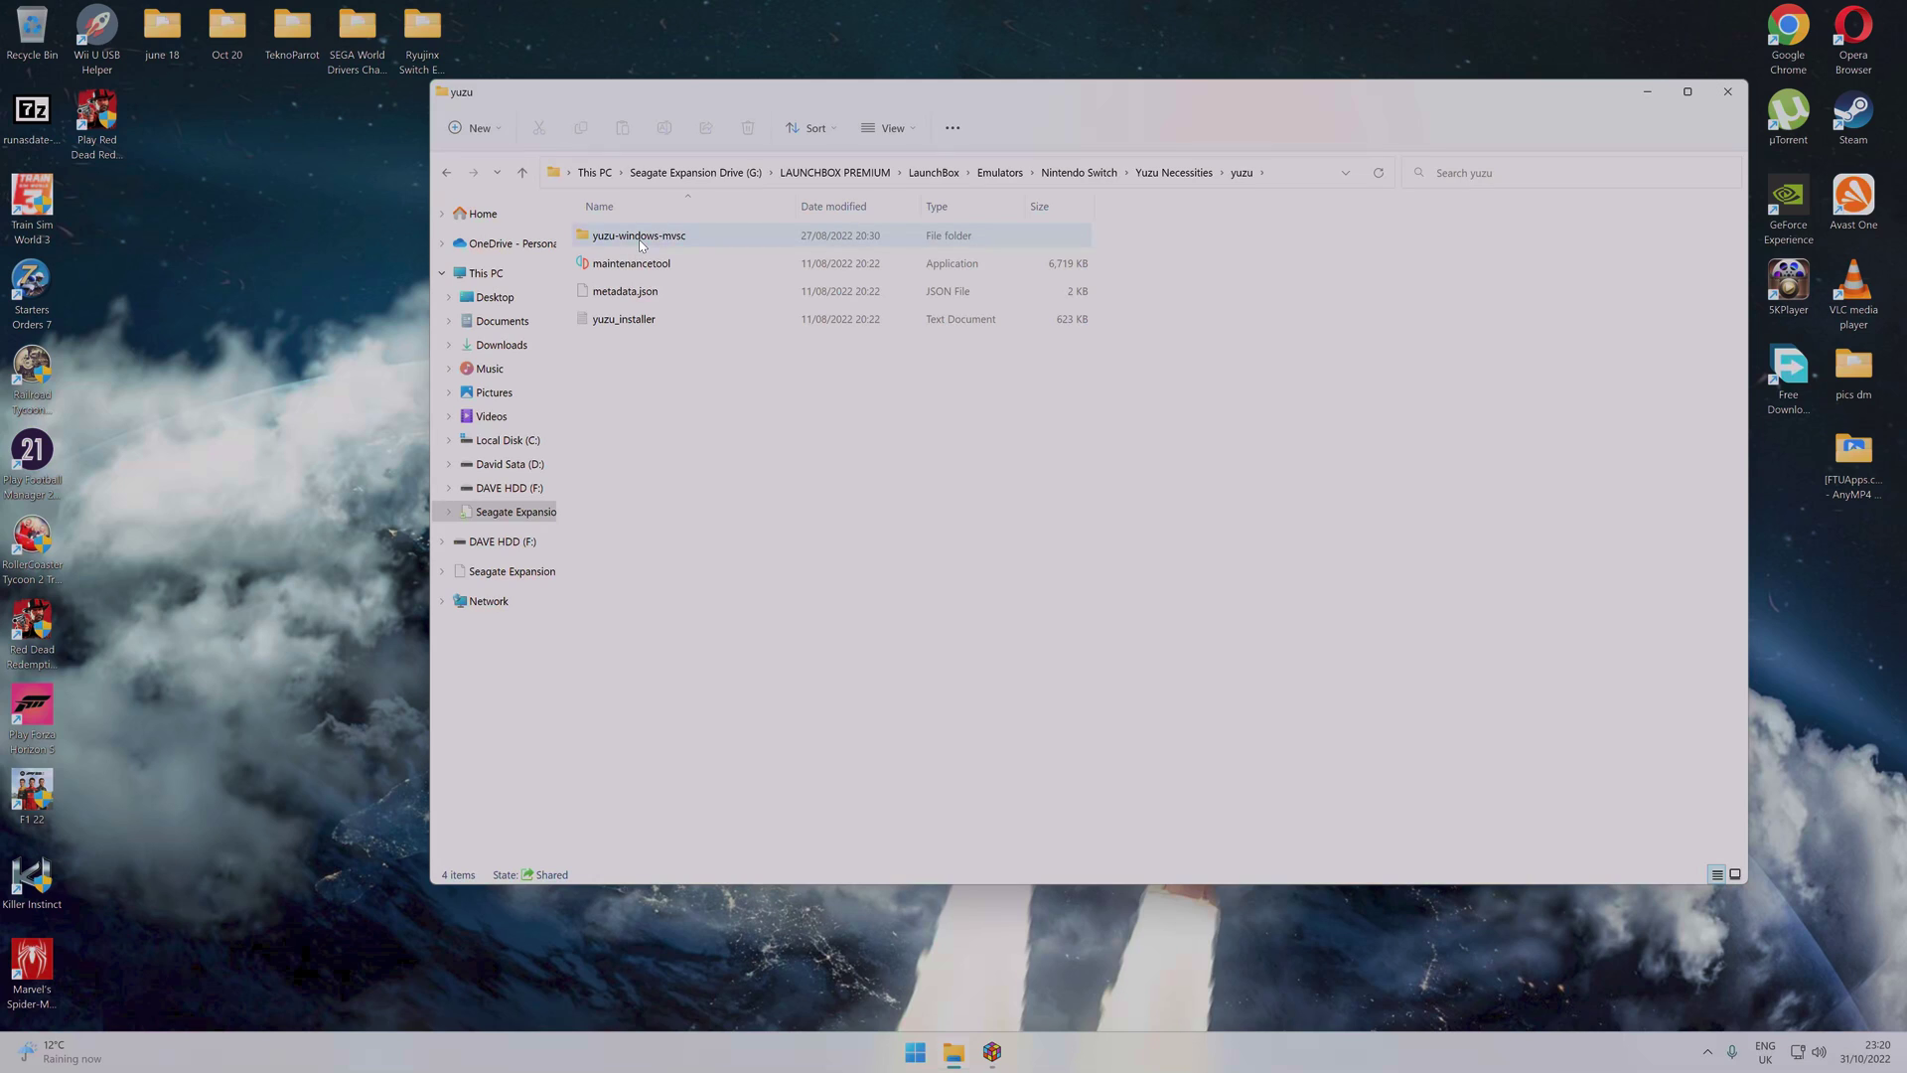
double_click(634, 241)
scroll(640, 245, down, 7)
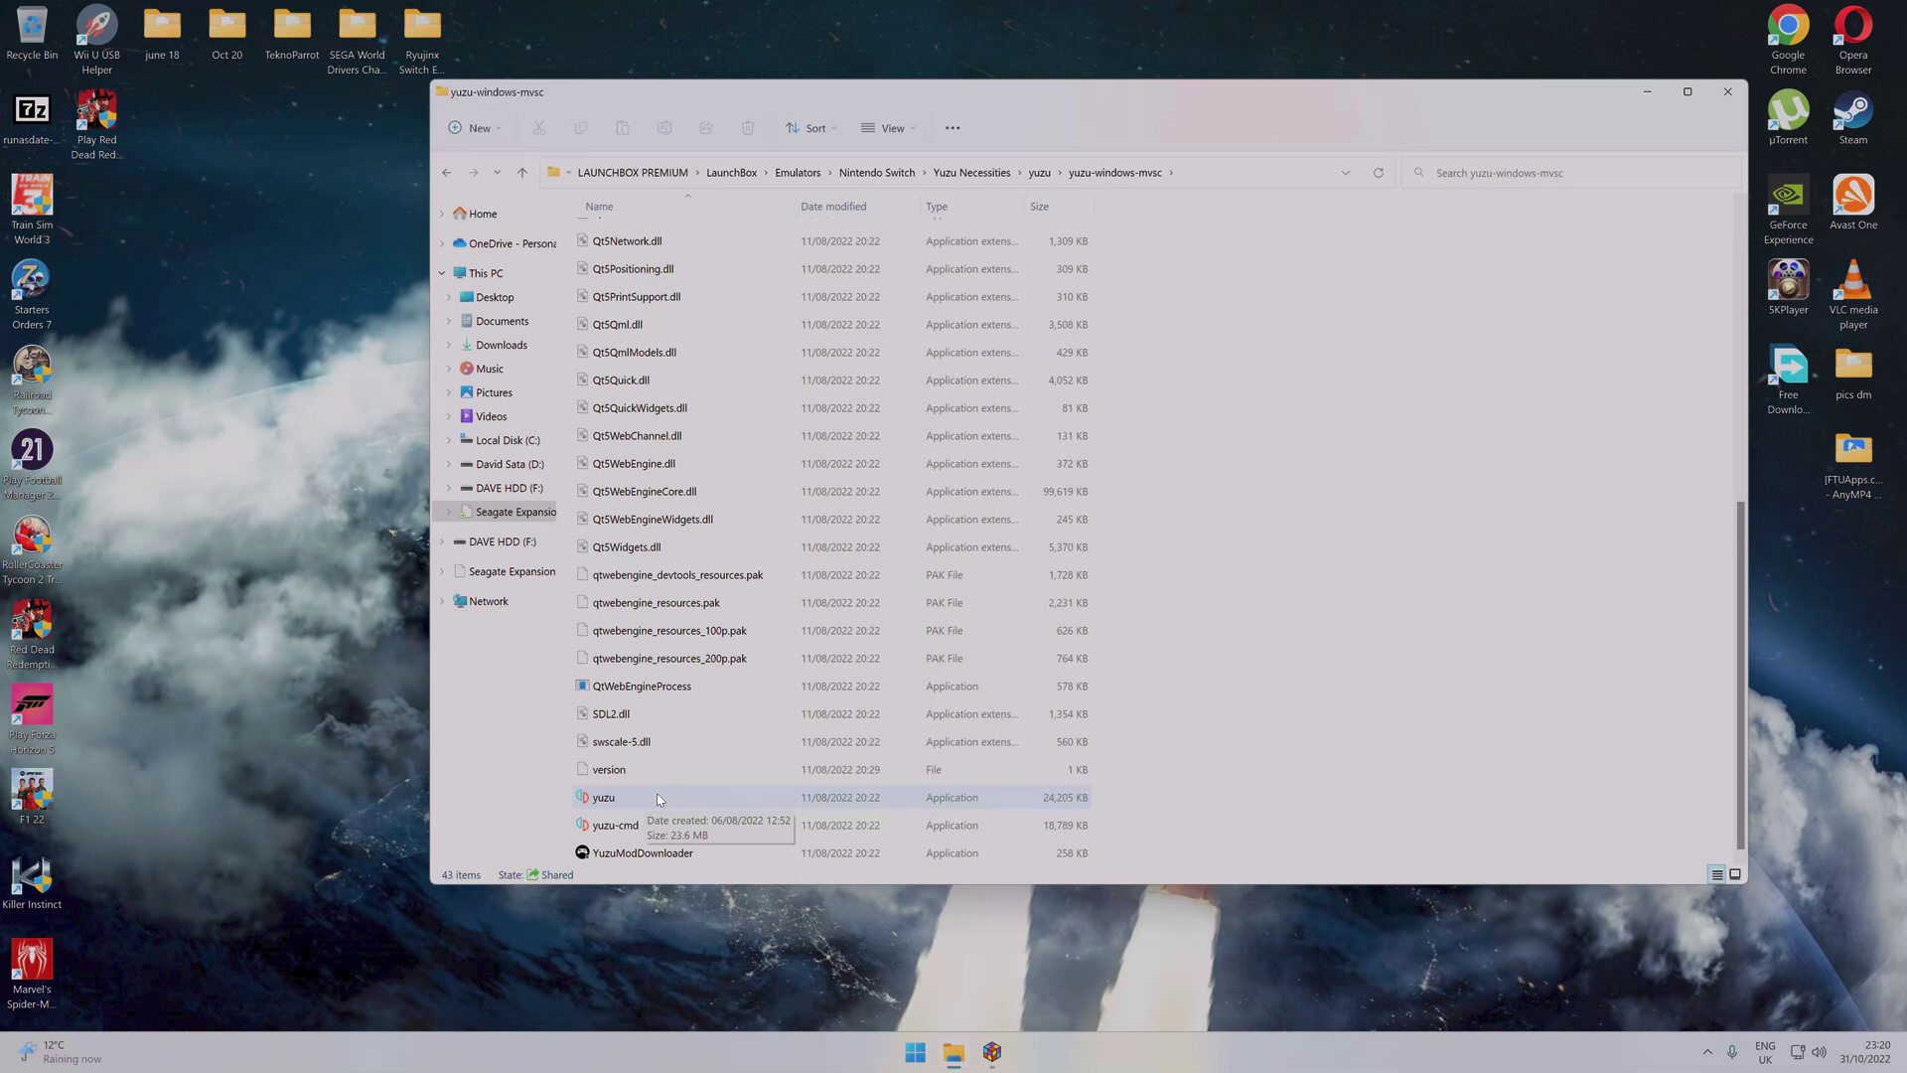
Return to the Nintendo Switch folder and launch Ryujinx from the Ryujinx folder inside Ryujinx Switch Emulator + EmuSAK
key(alt+Up)
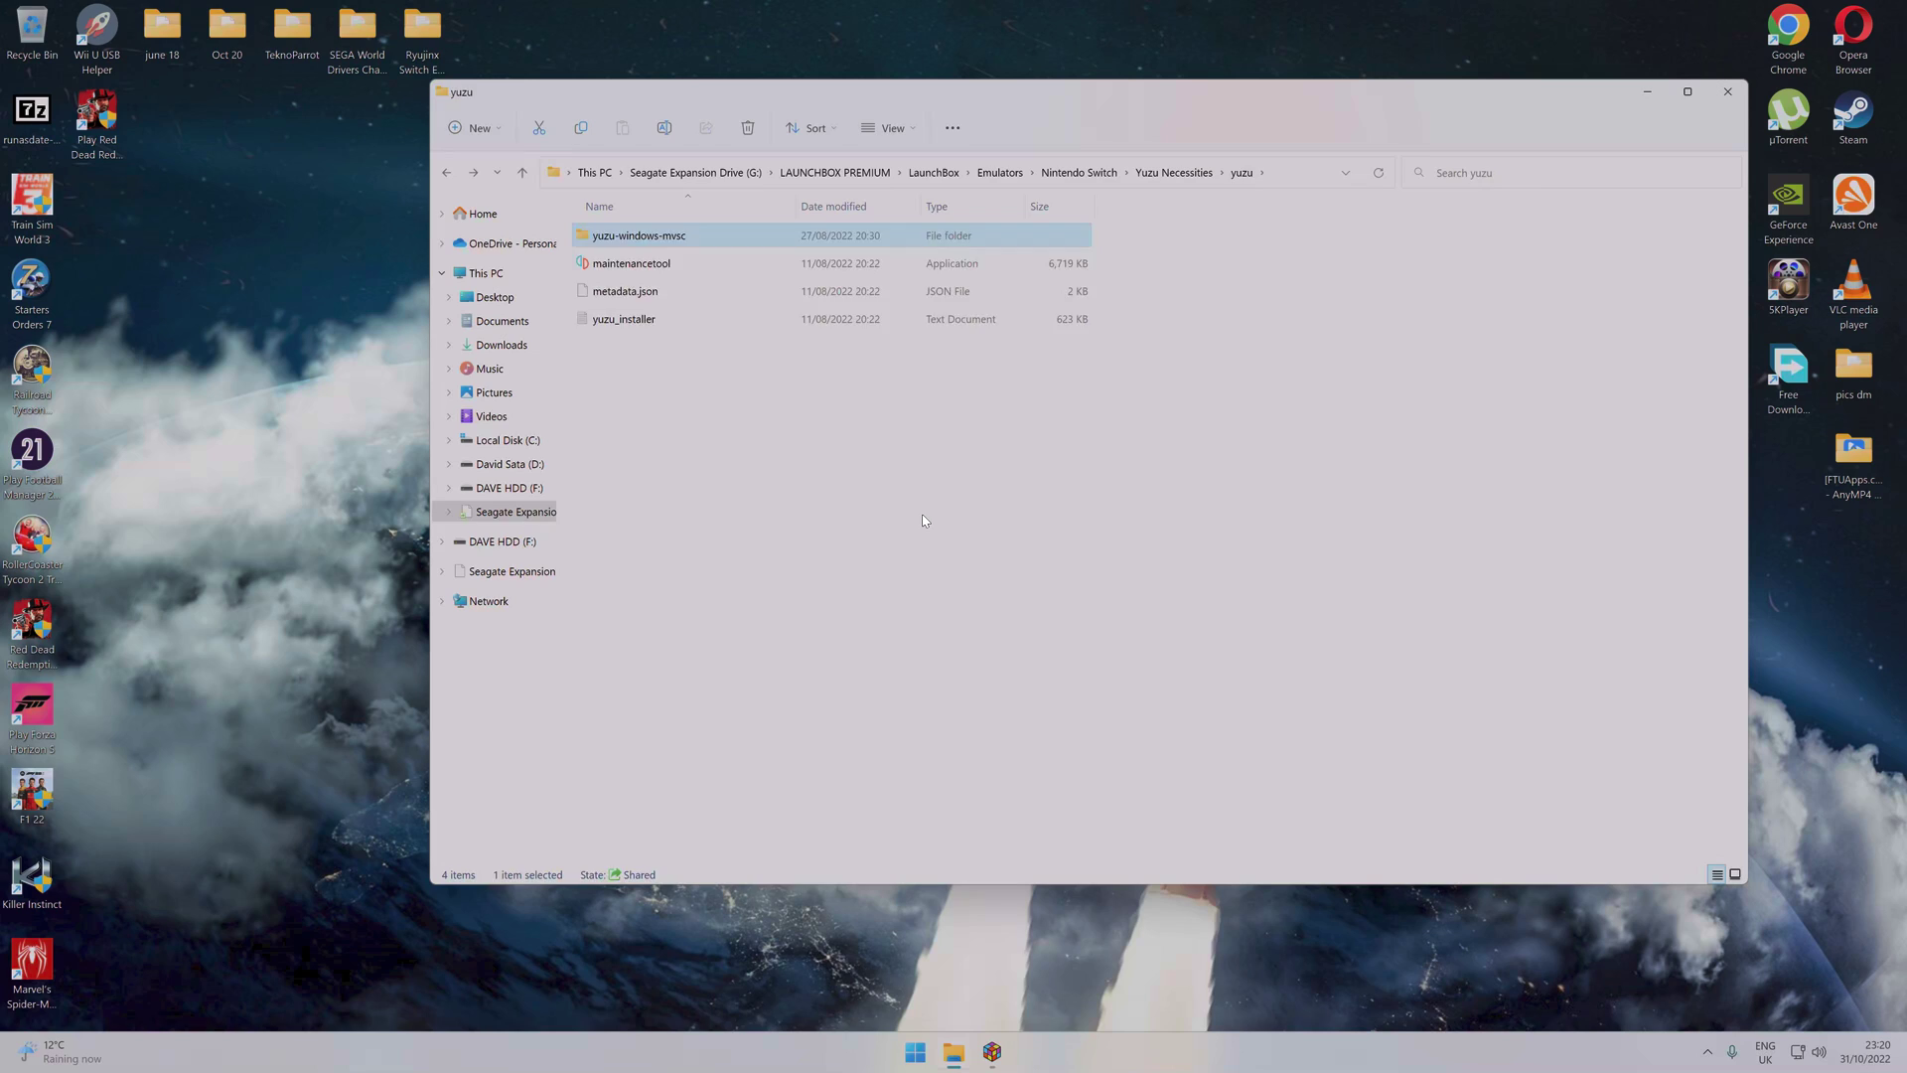
key(alt+Up)
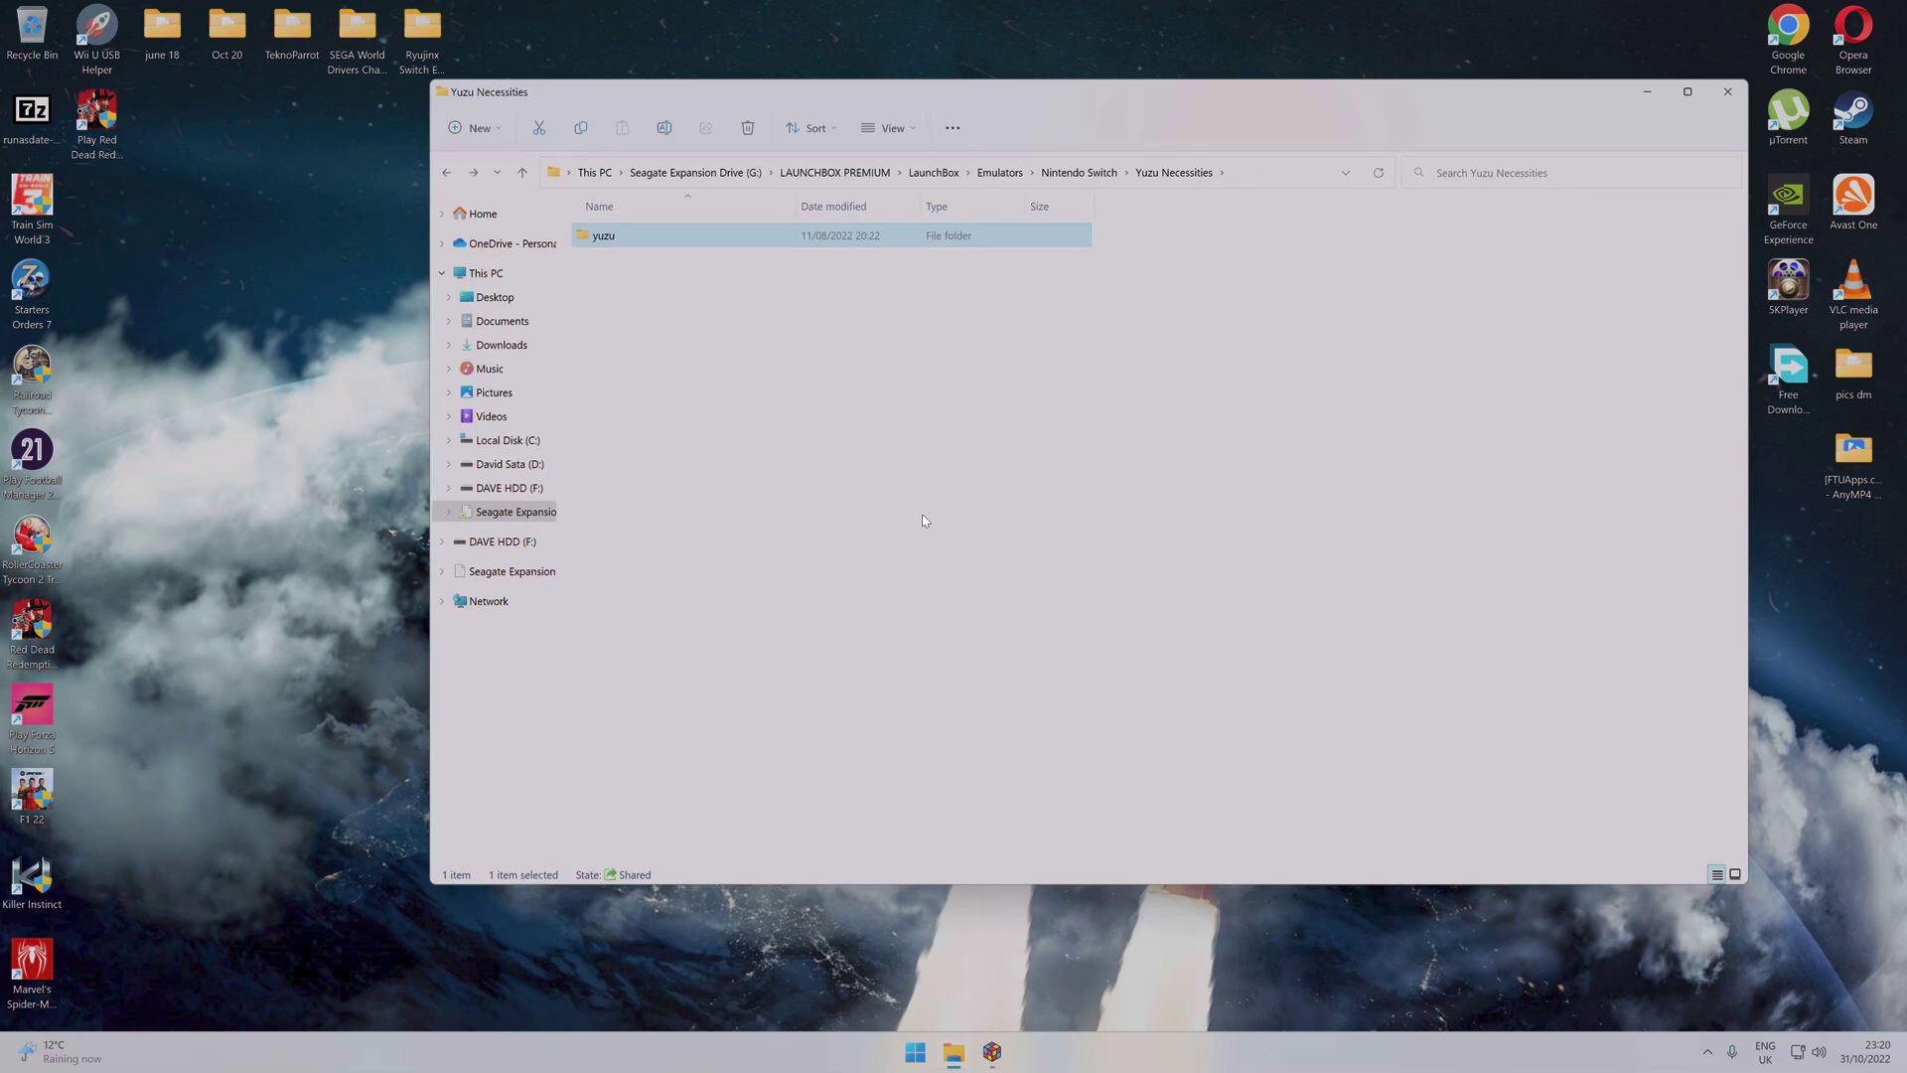
key(alt+Up)
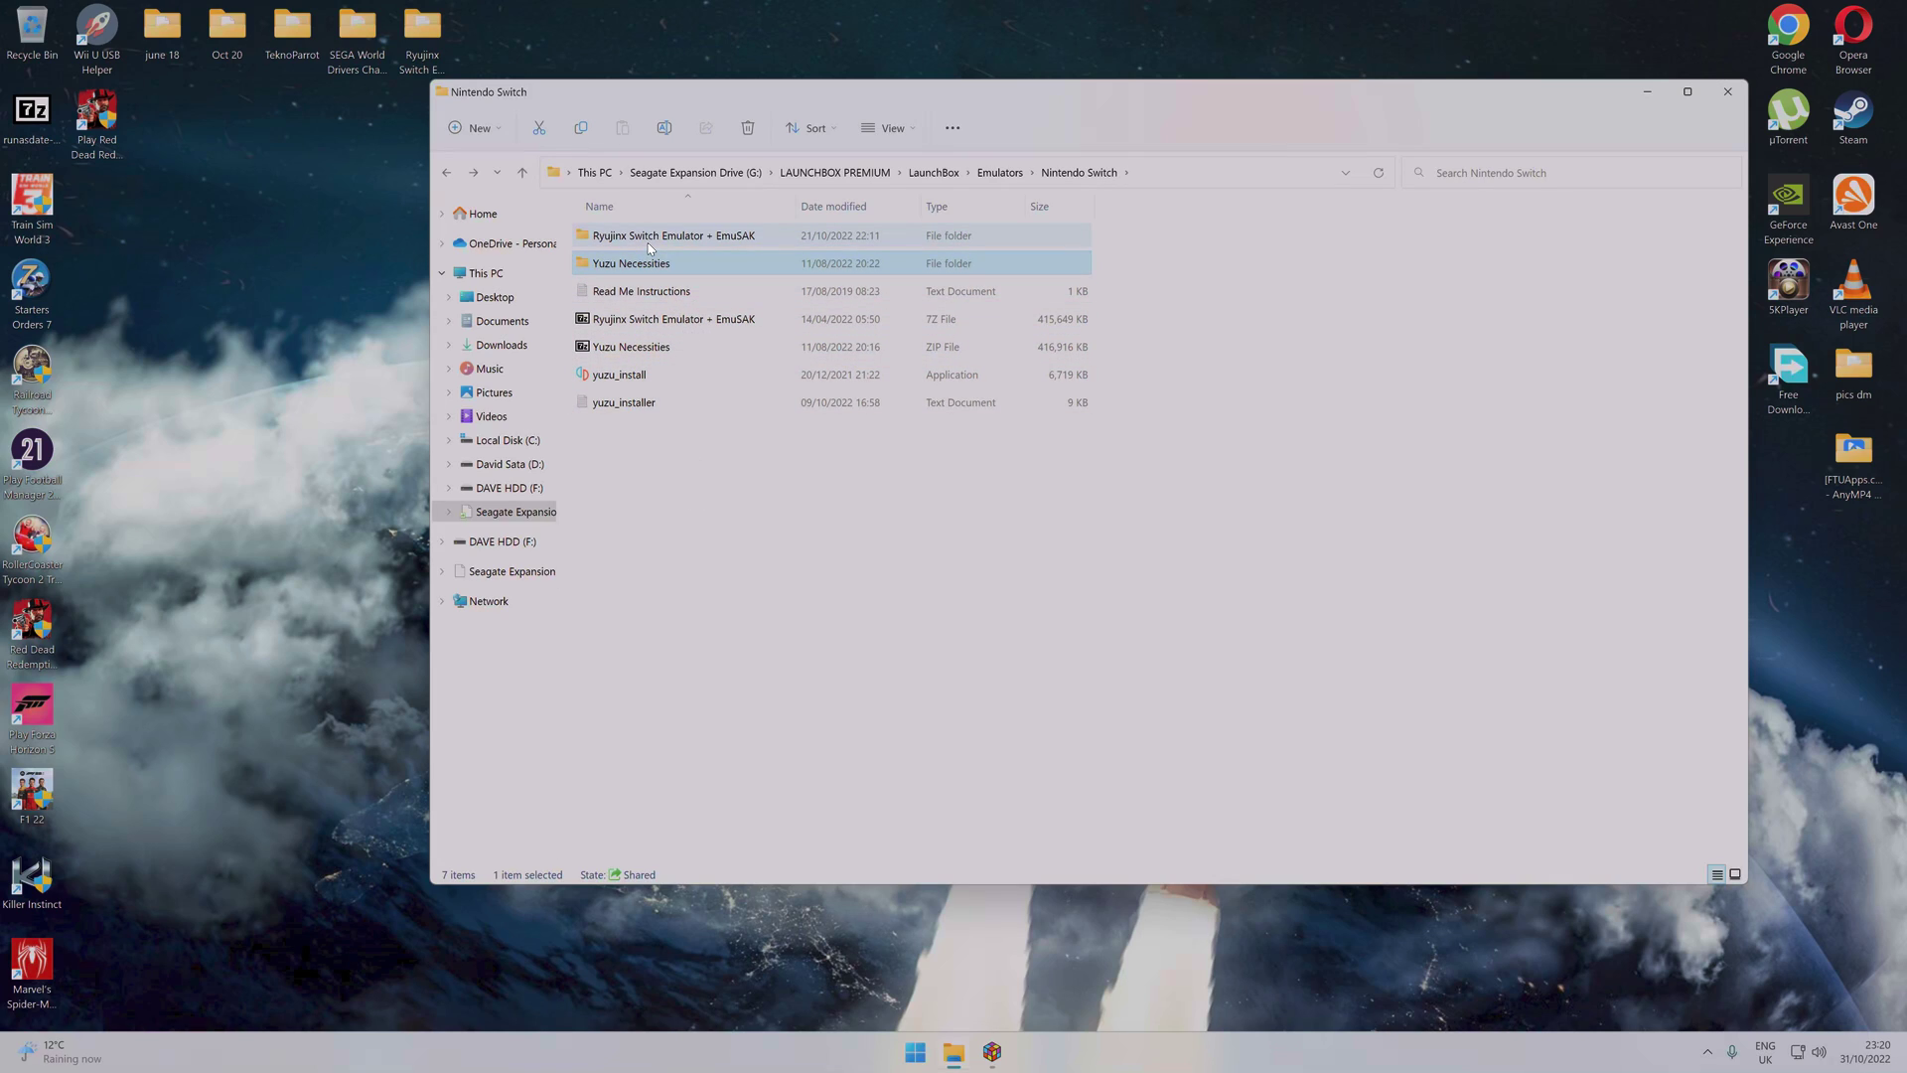
mouse_move(648, 241)
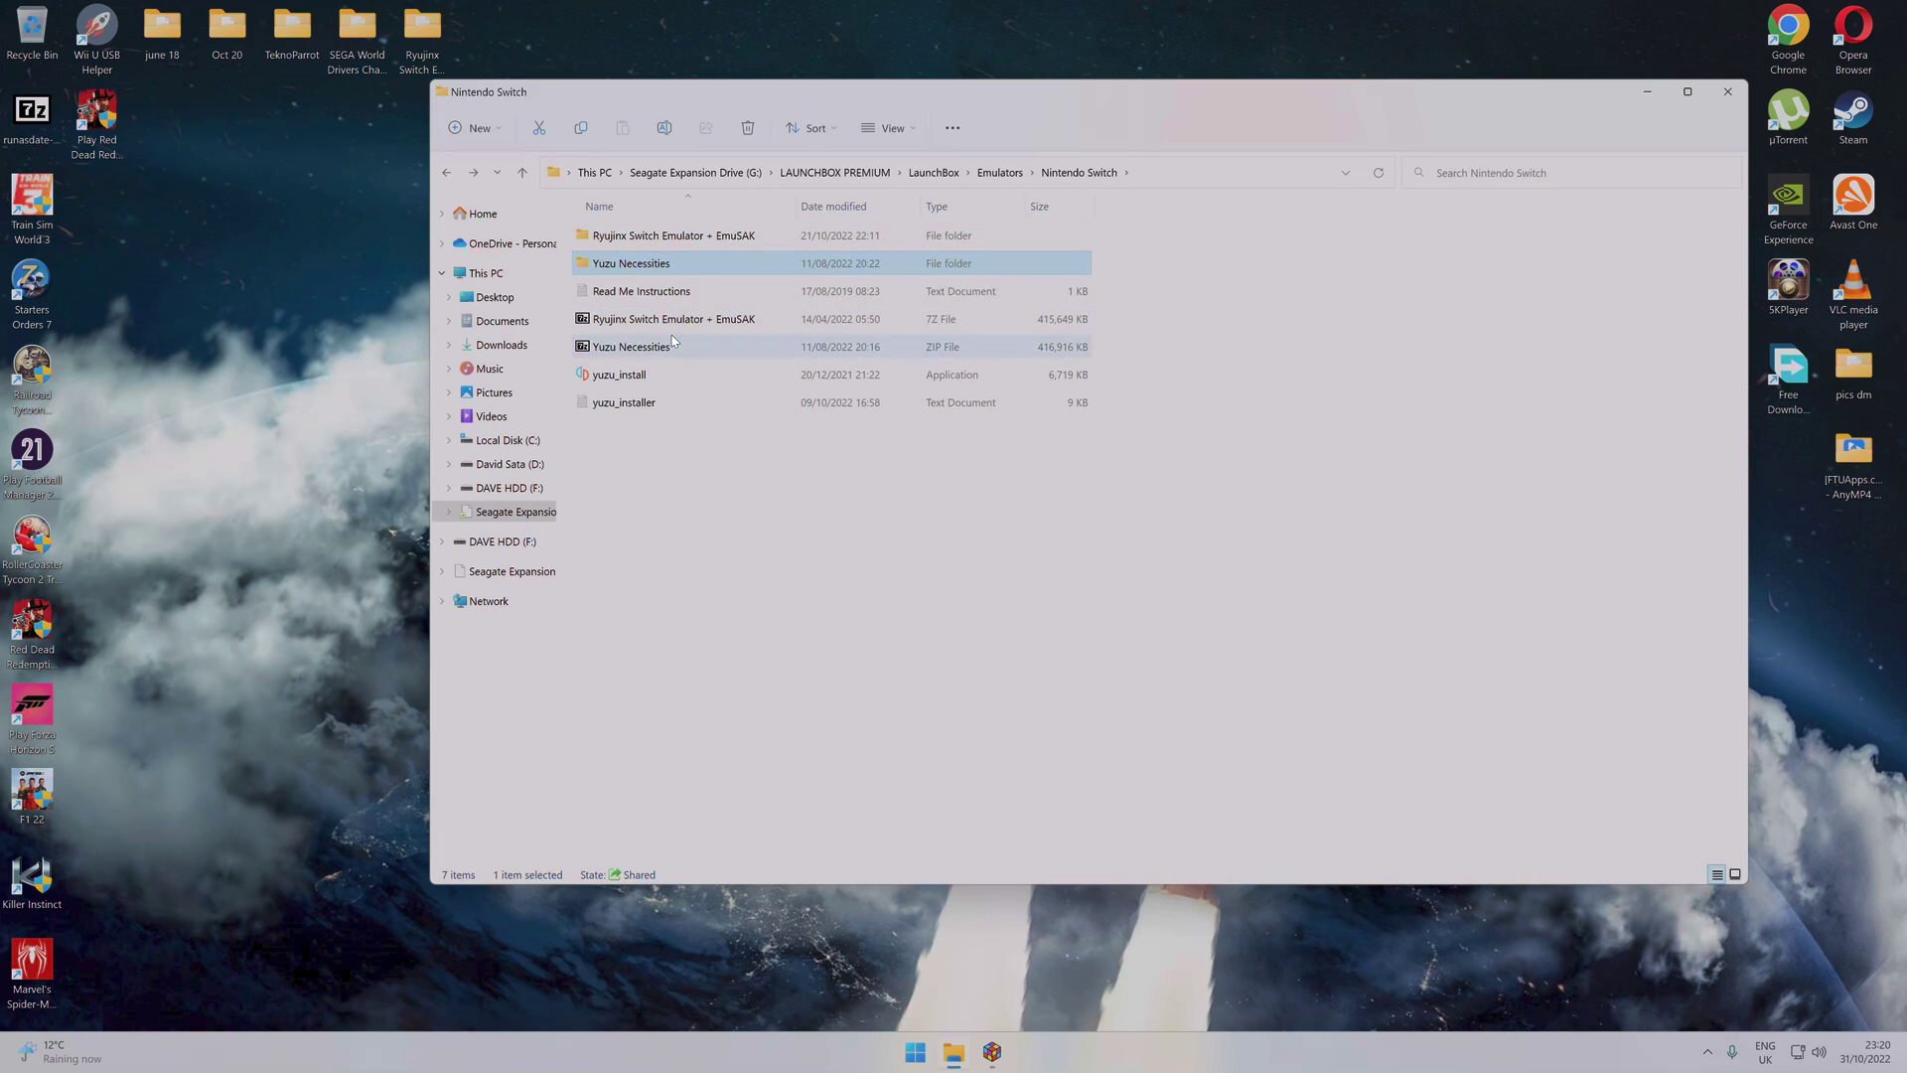
mouse_move(608, 326)
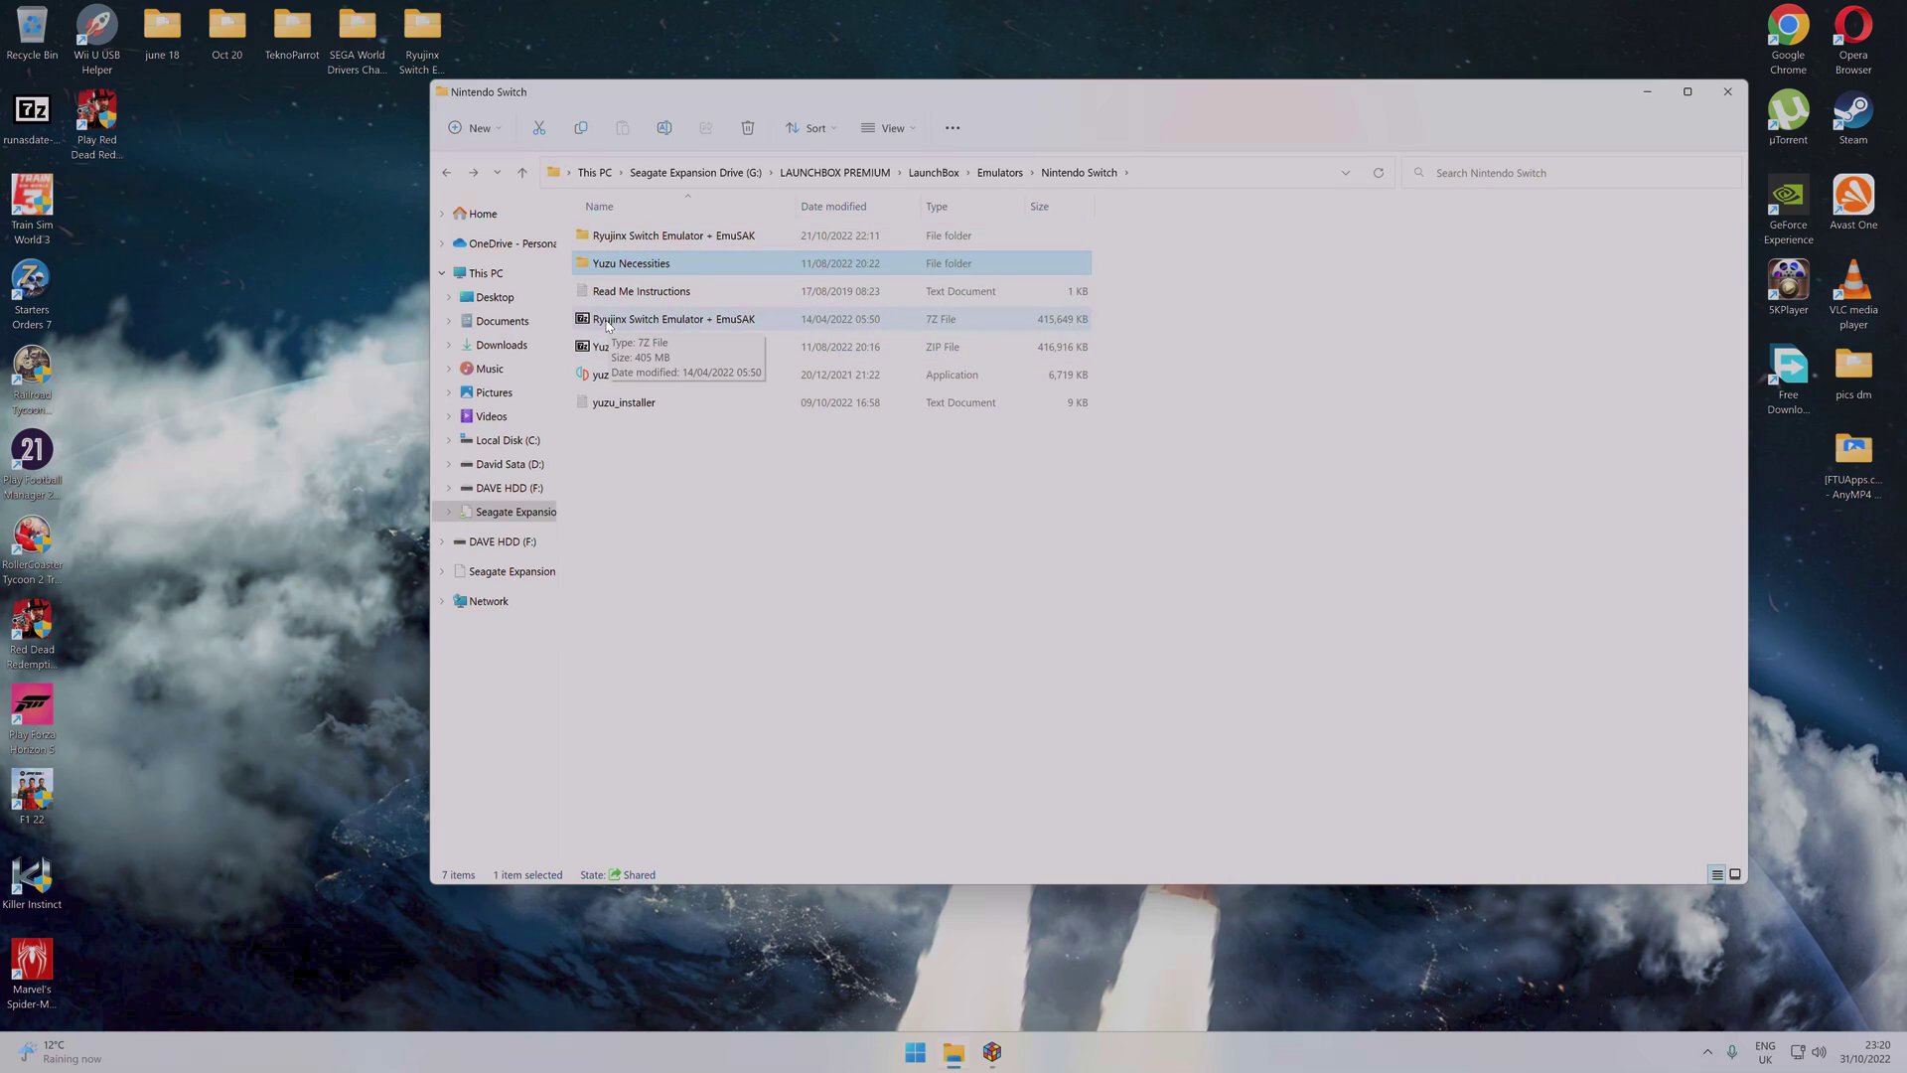
double_click(646, 235)
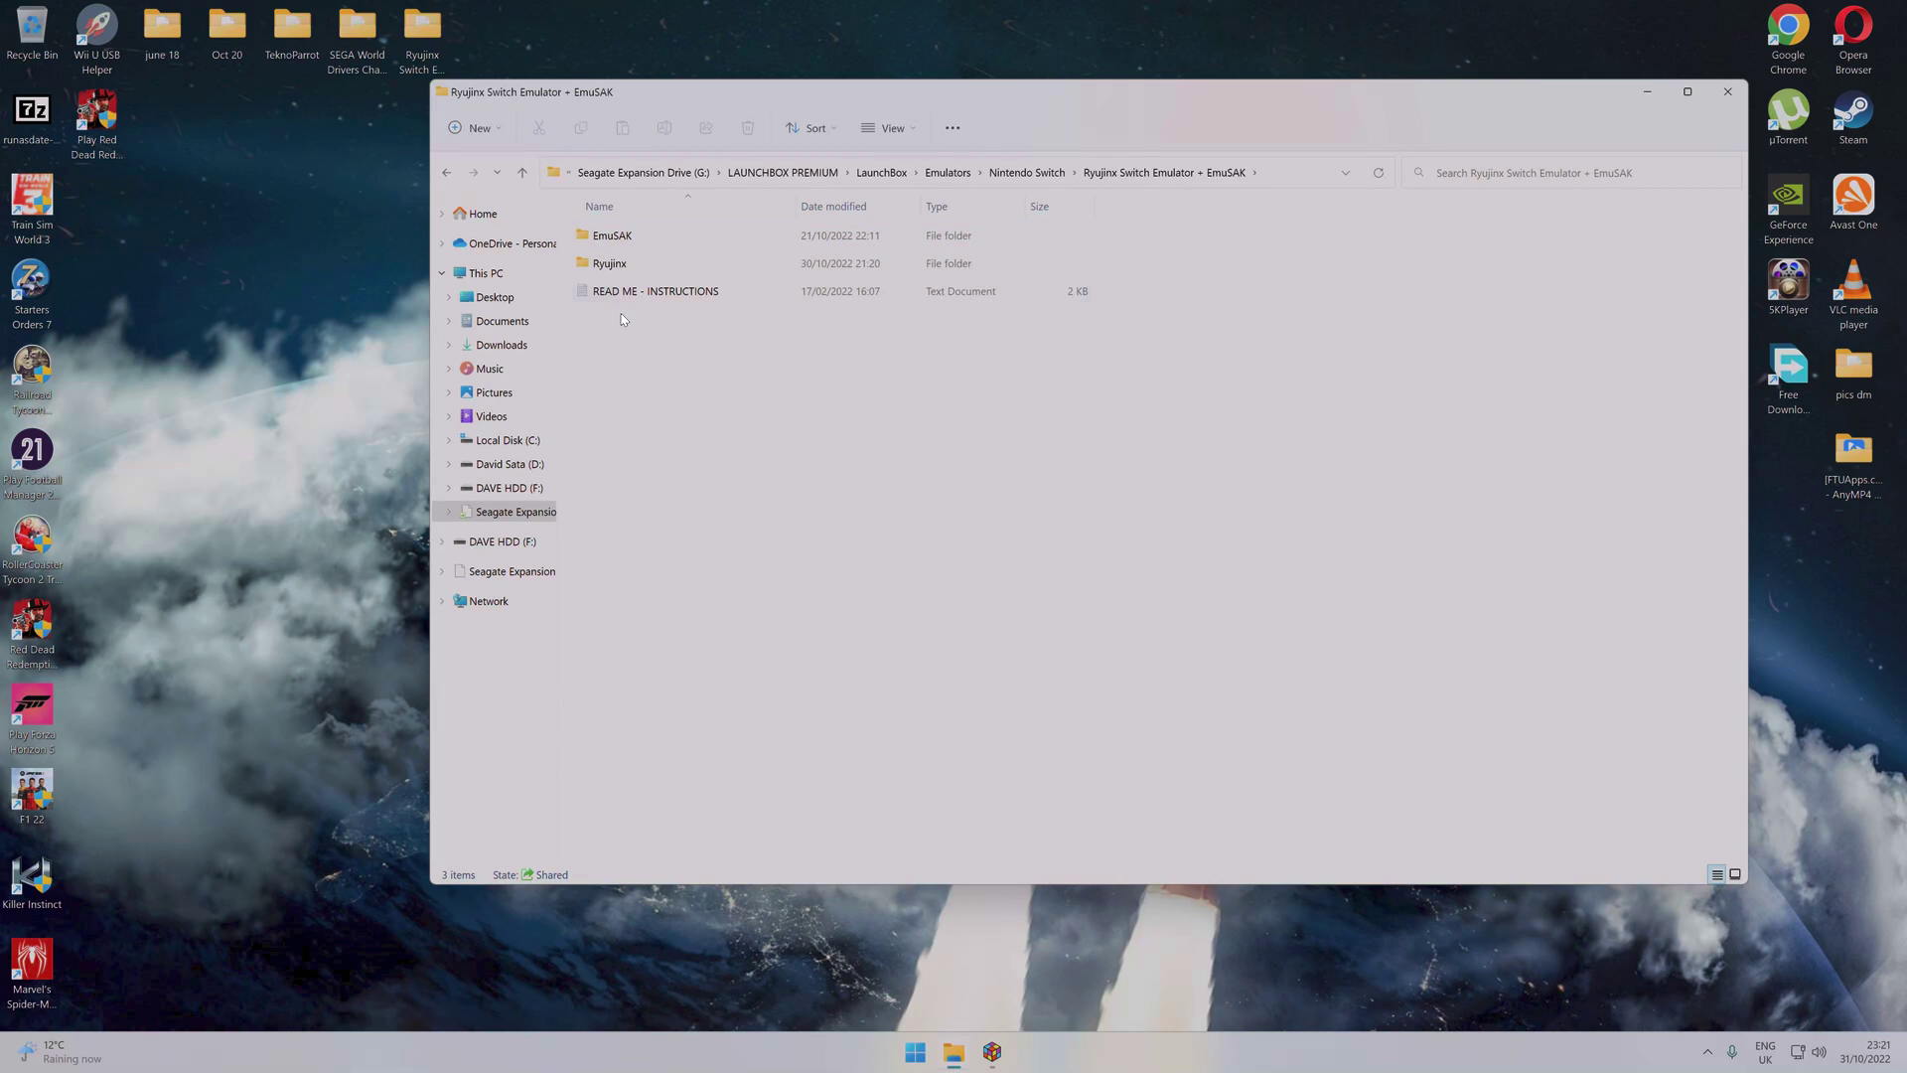
double_click(627, 264)
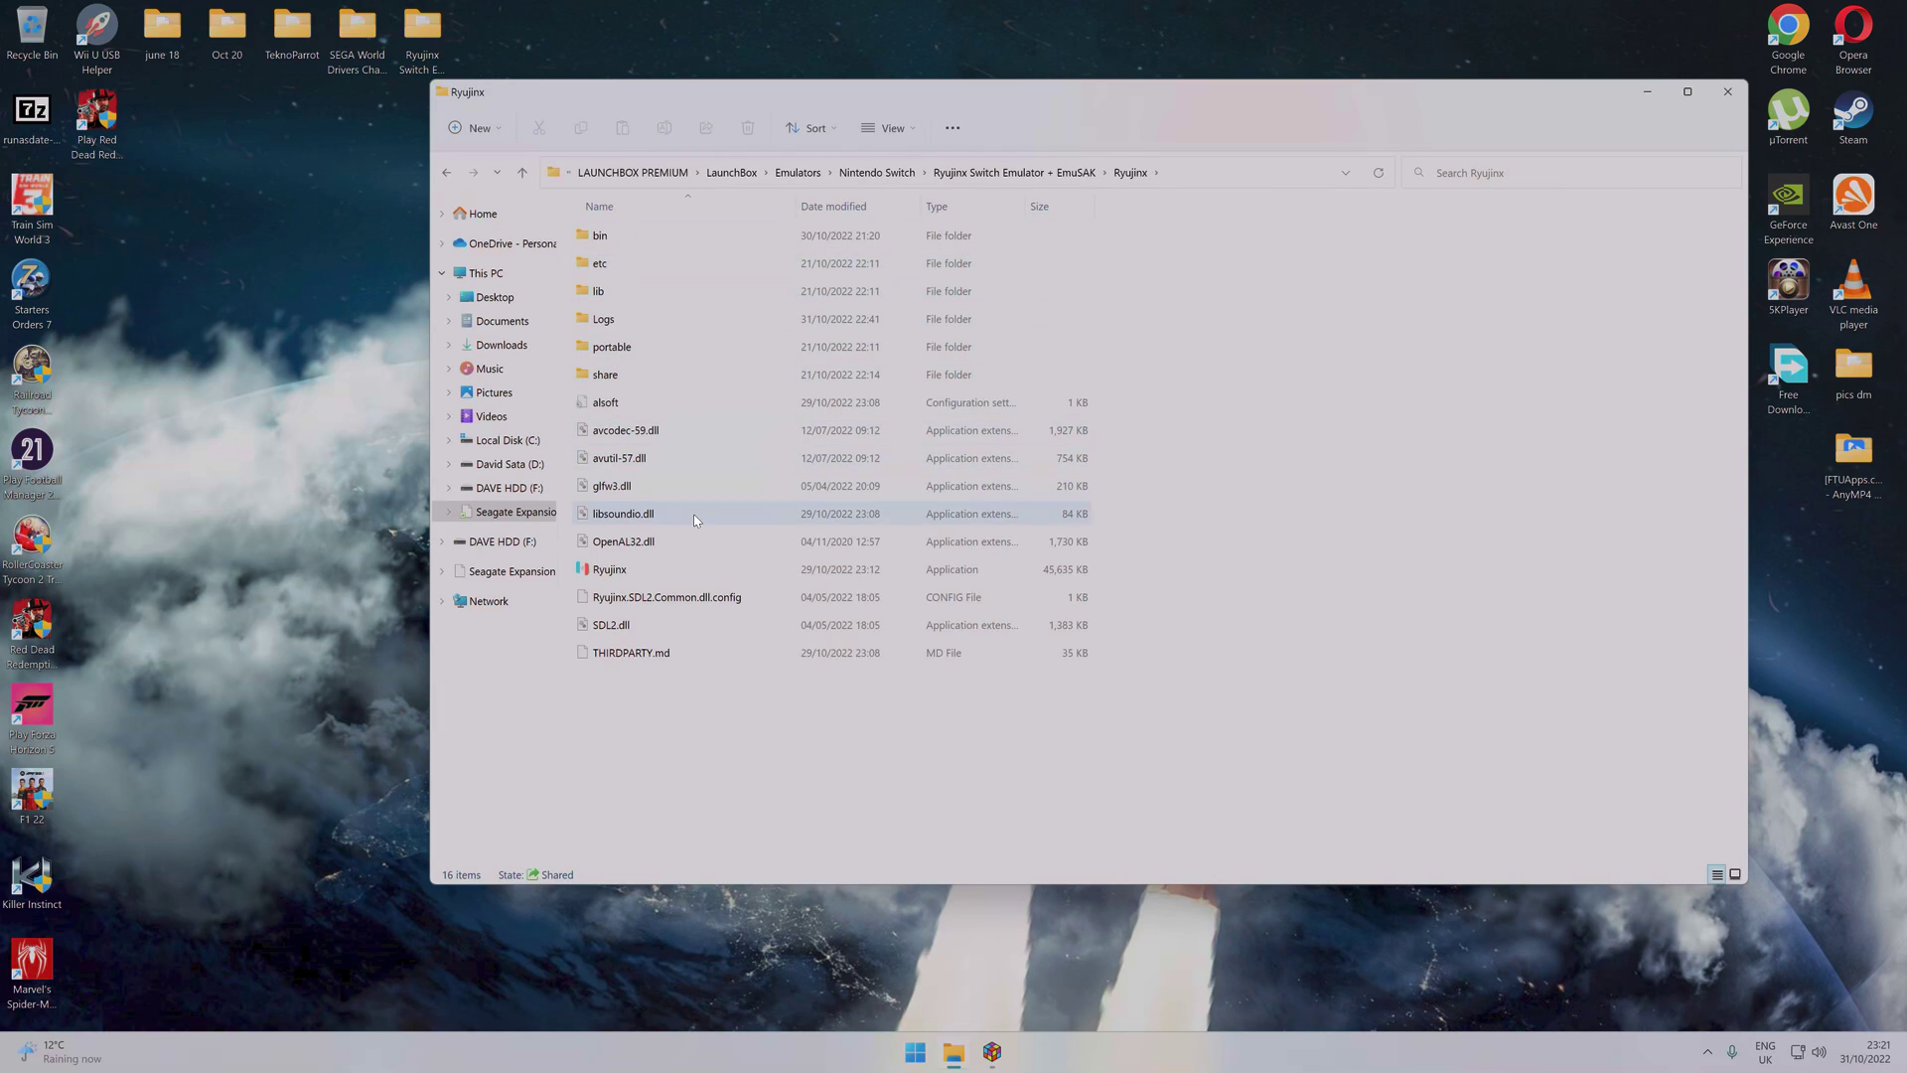
double_click(609, 571)
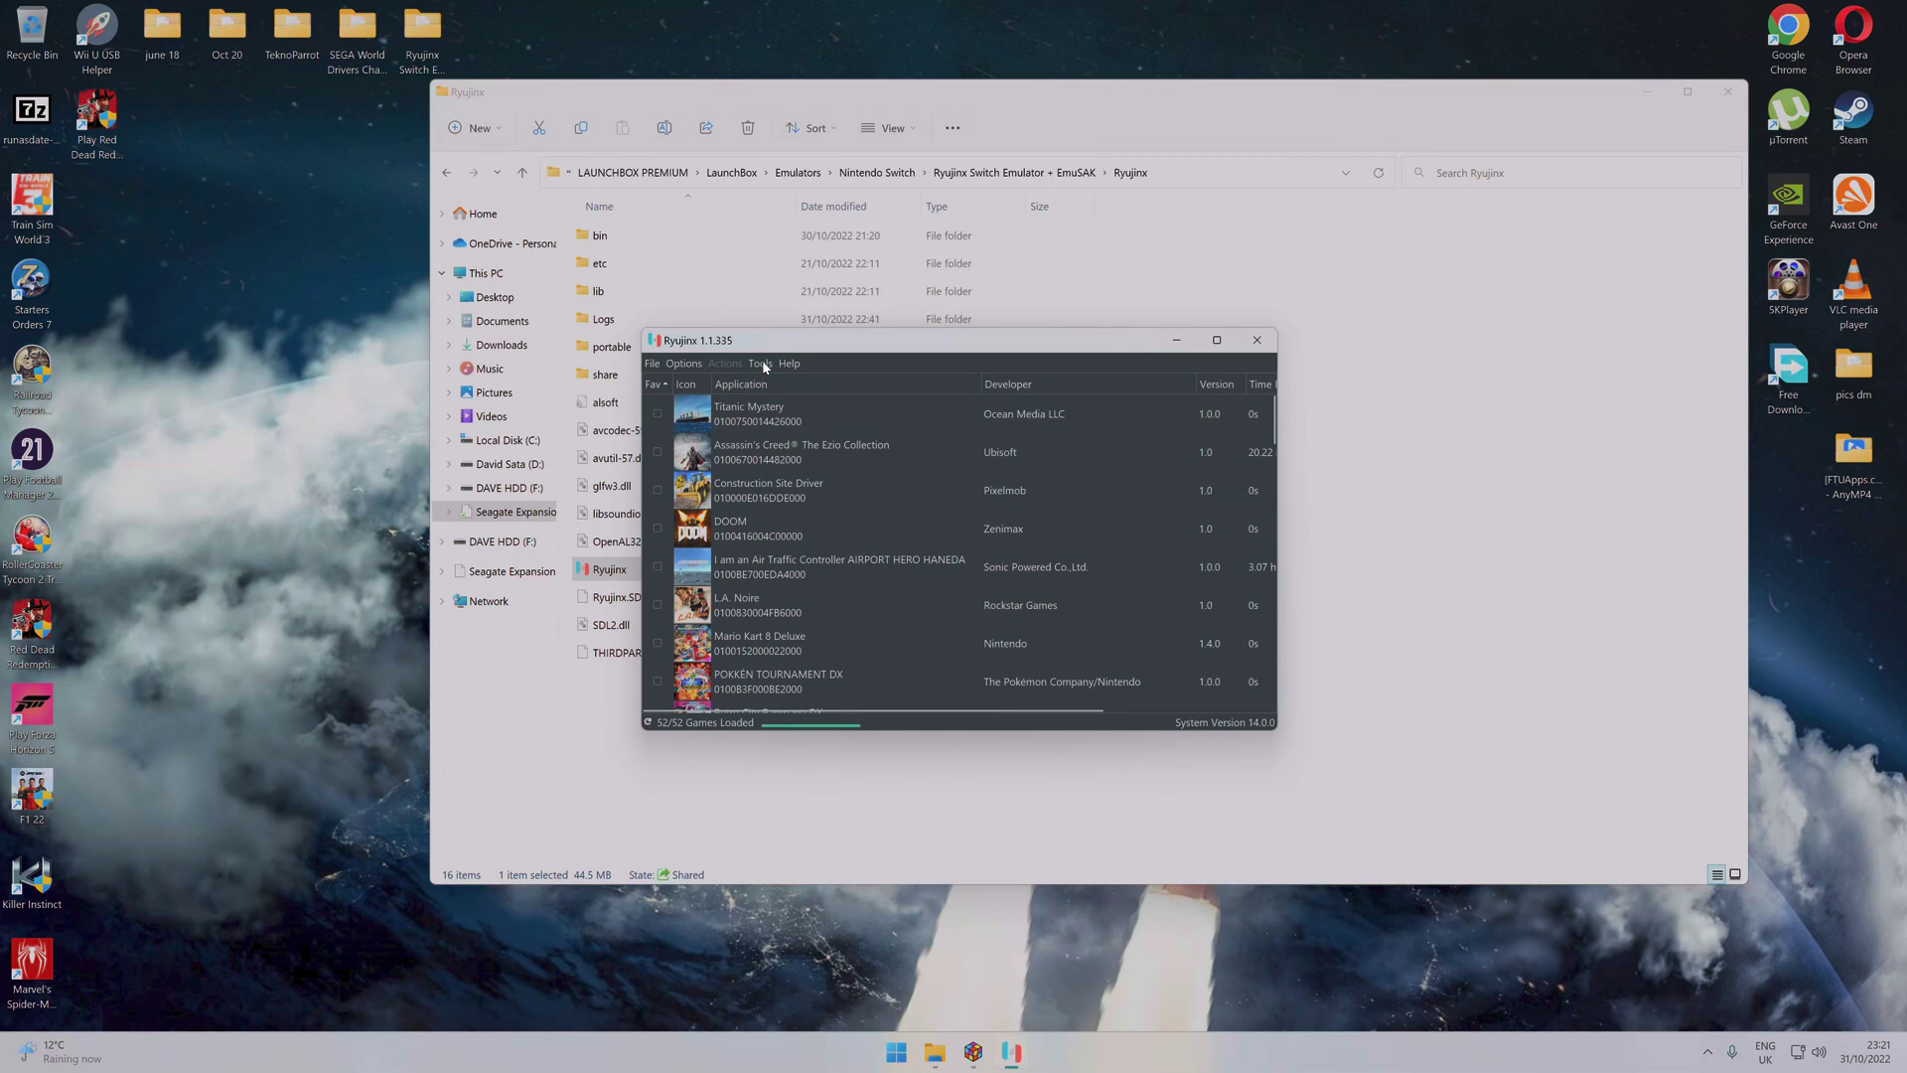
Open the Ryujinx settings and review the general, input and system options, including the game directories
click(688, 369)
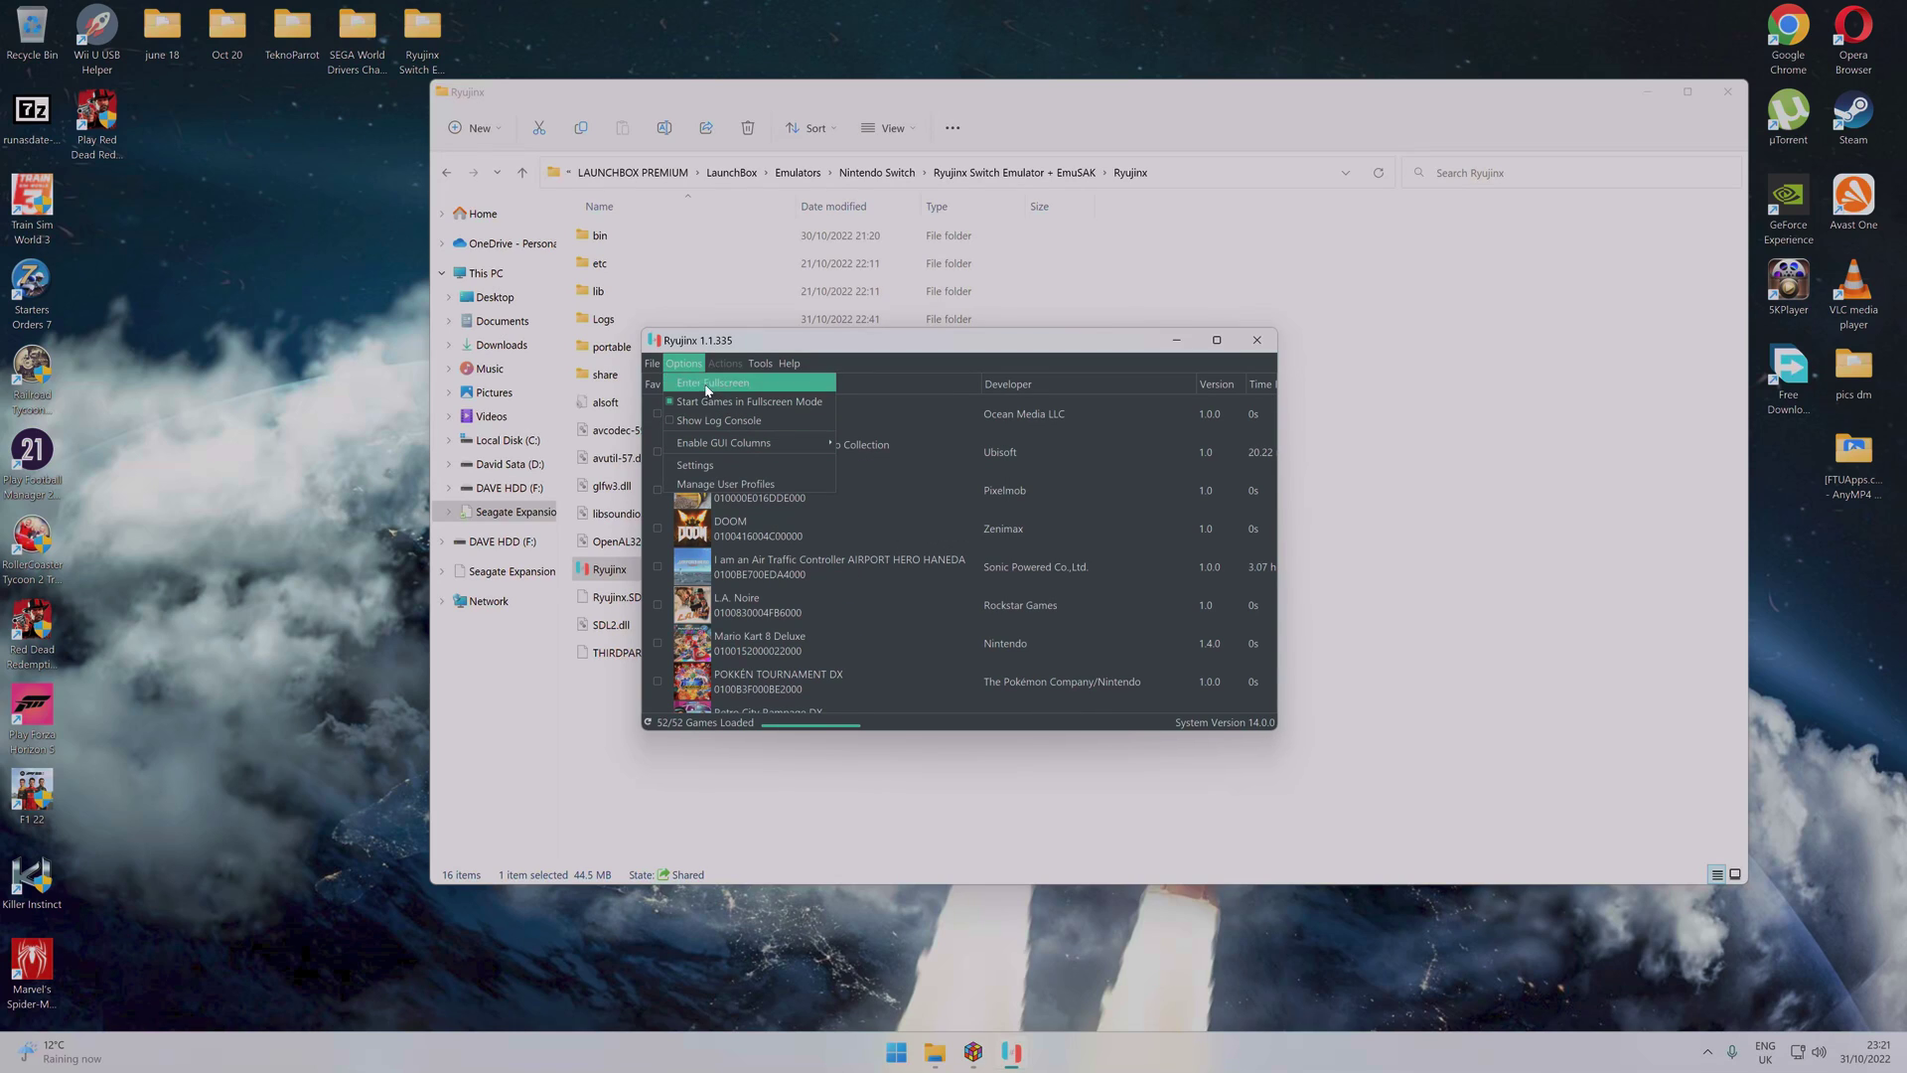
mouse_move(764, 366)
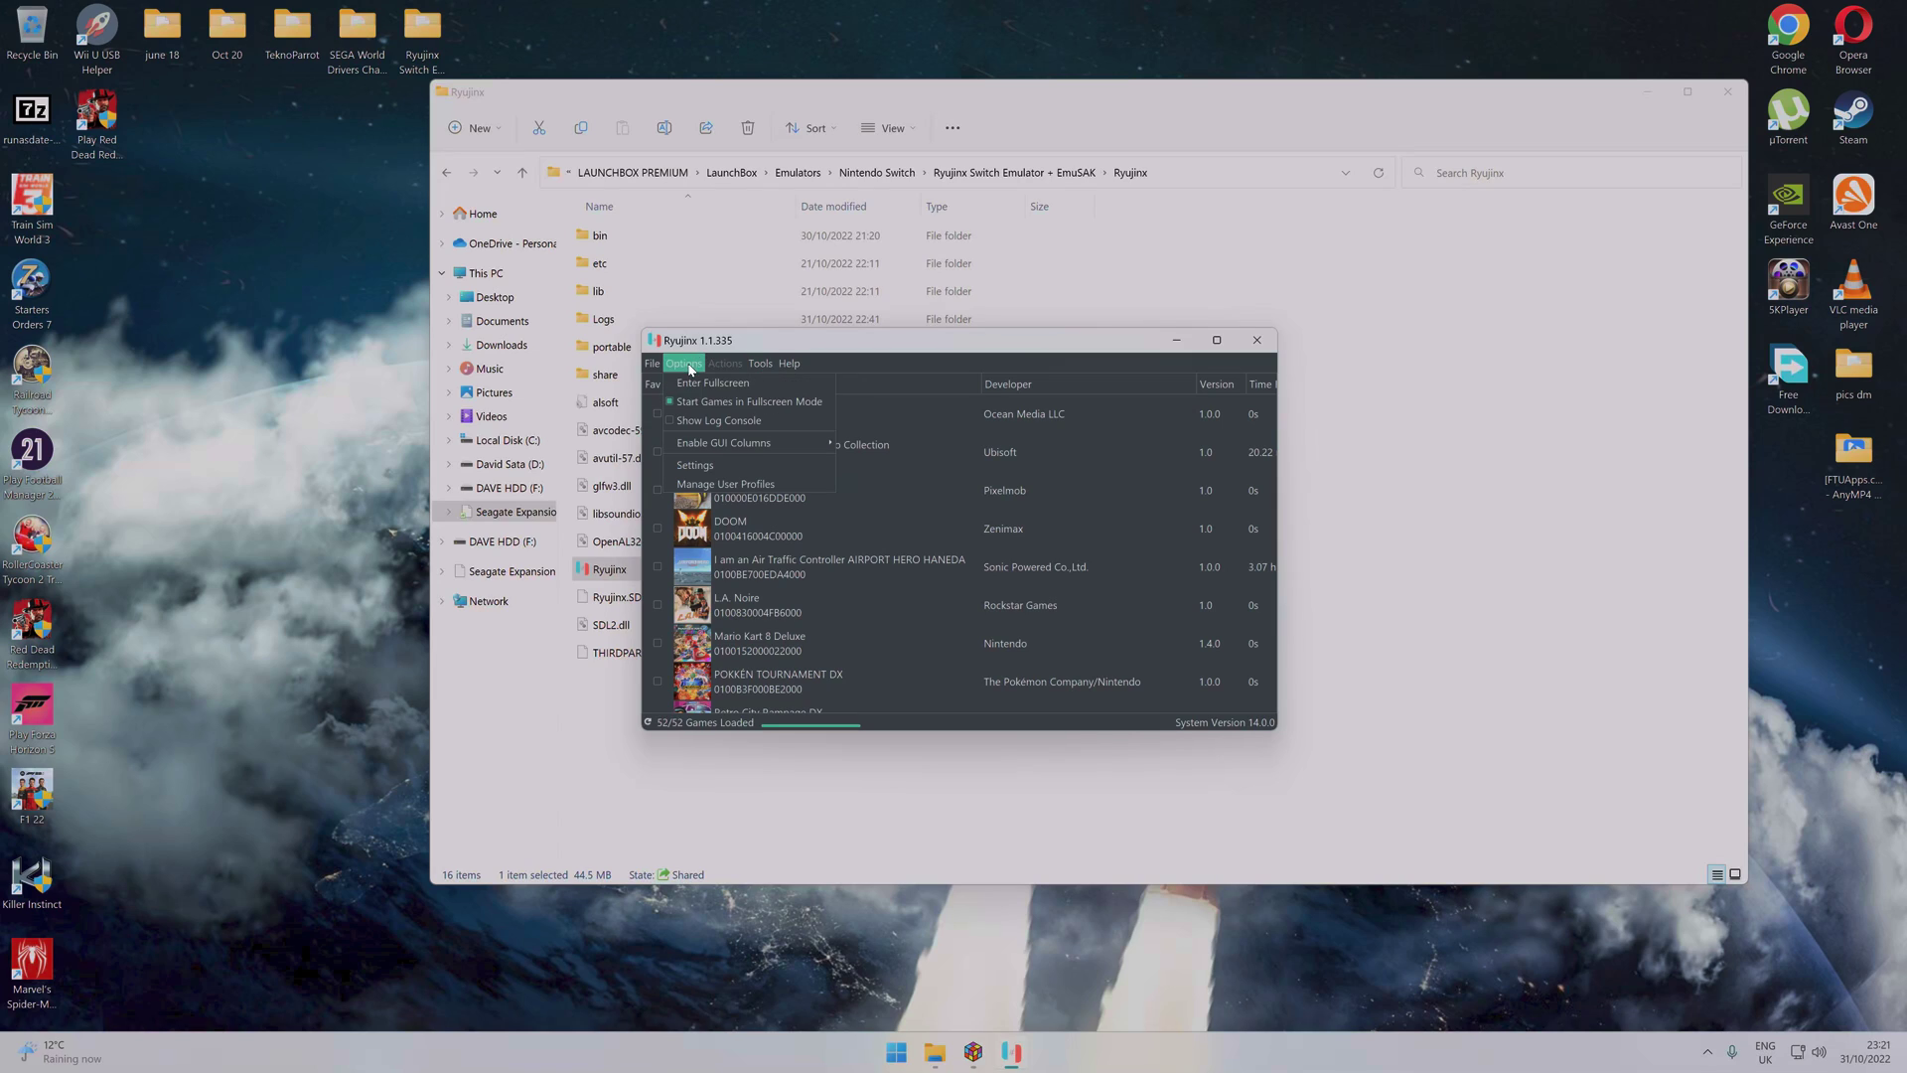
click(720, 456)
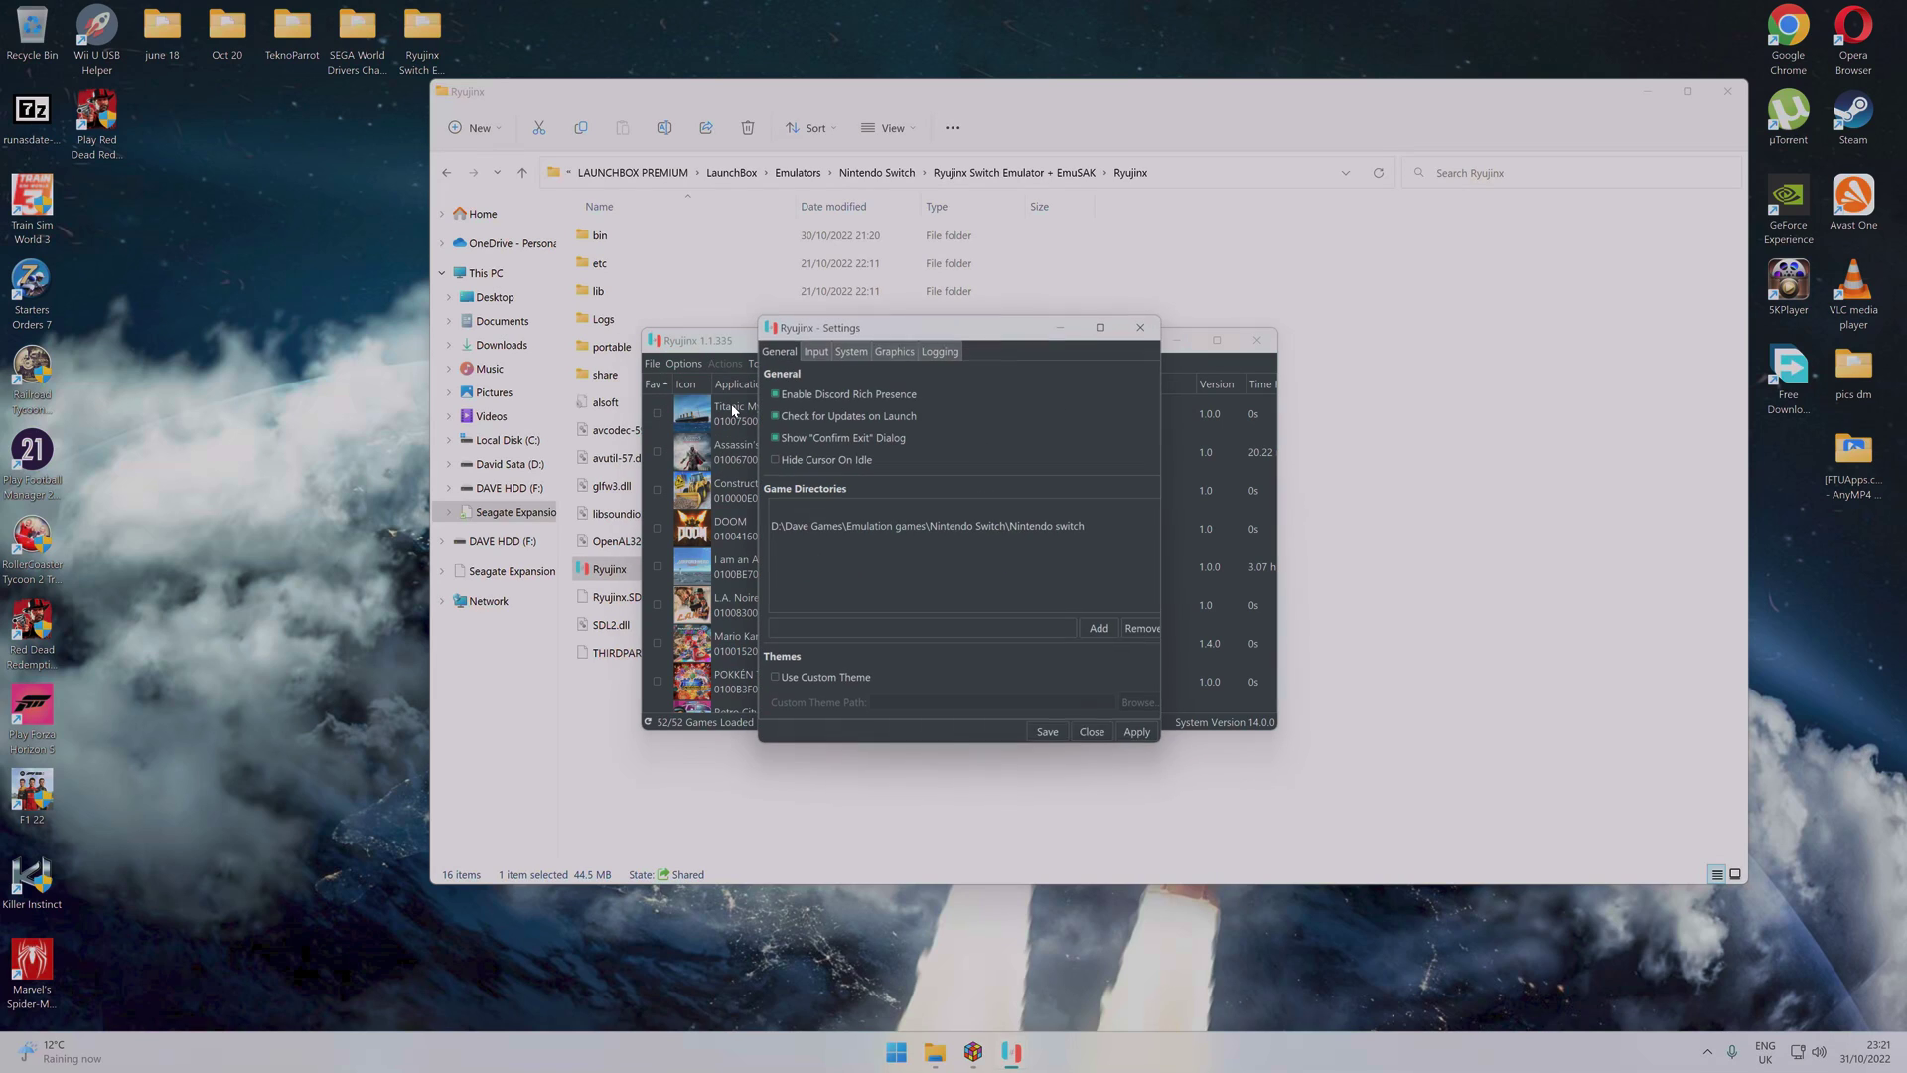
click(816, 352)
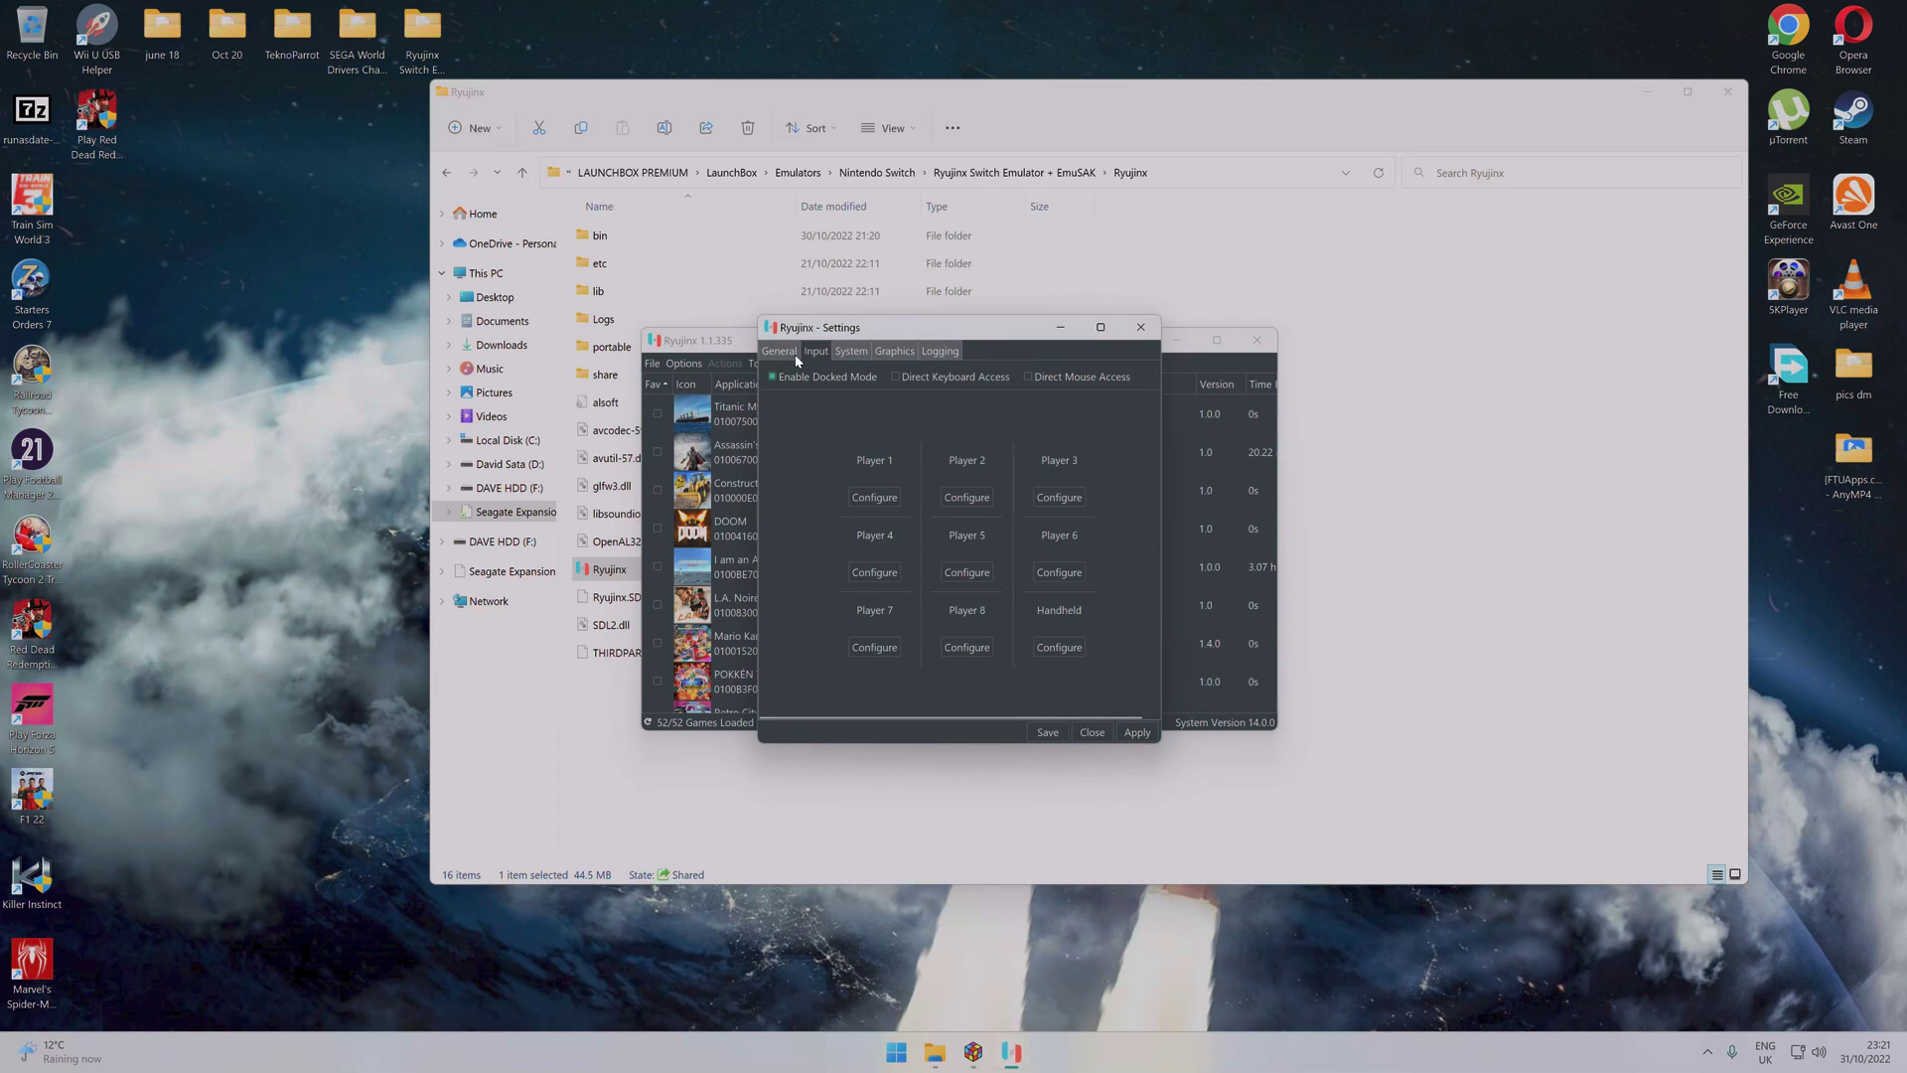
click(781, 358)
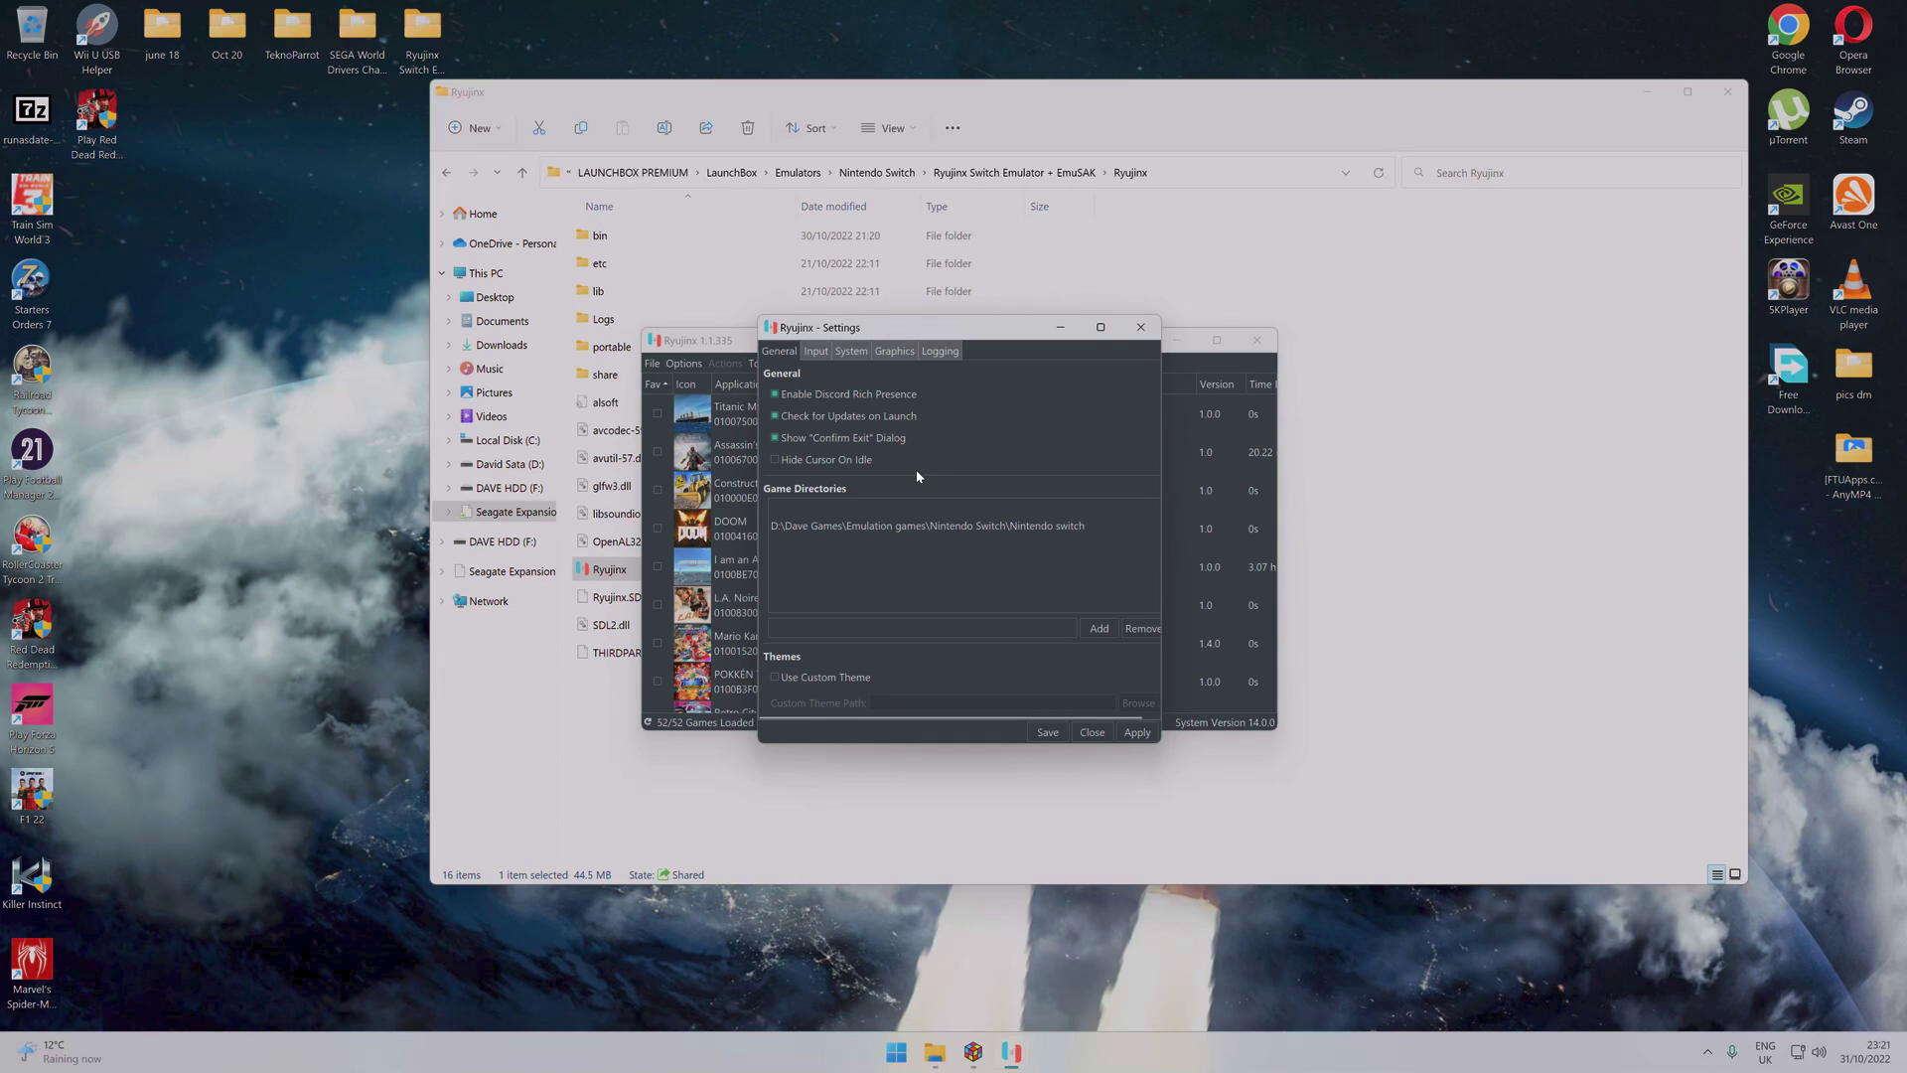
click(846, 351)
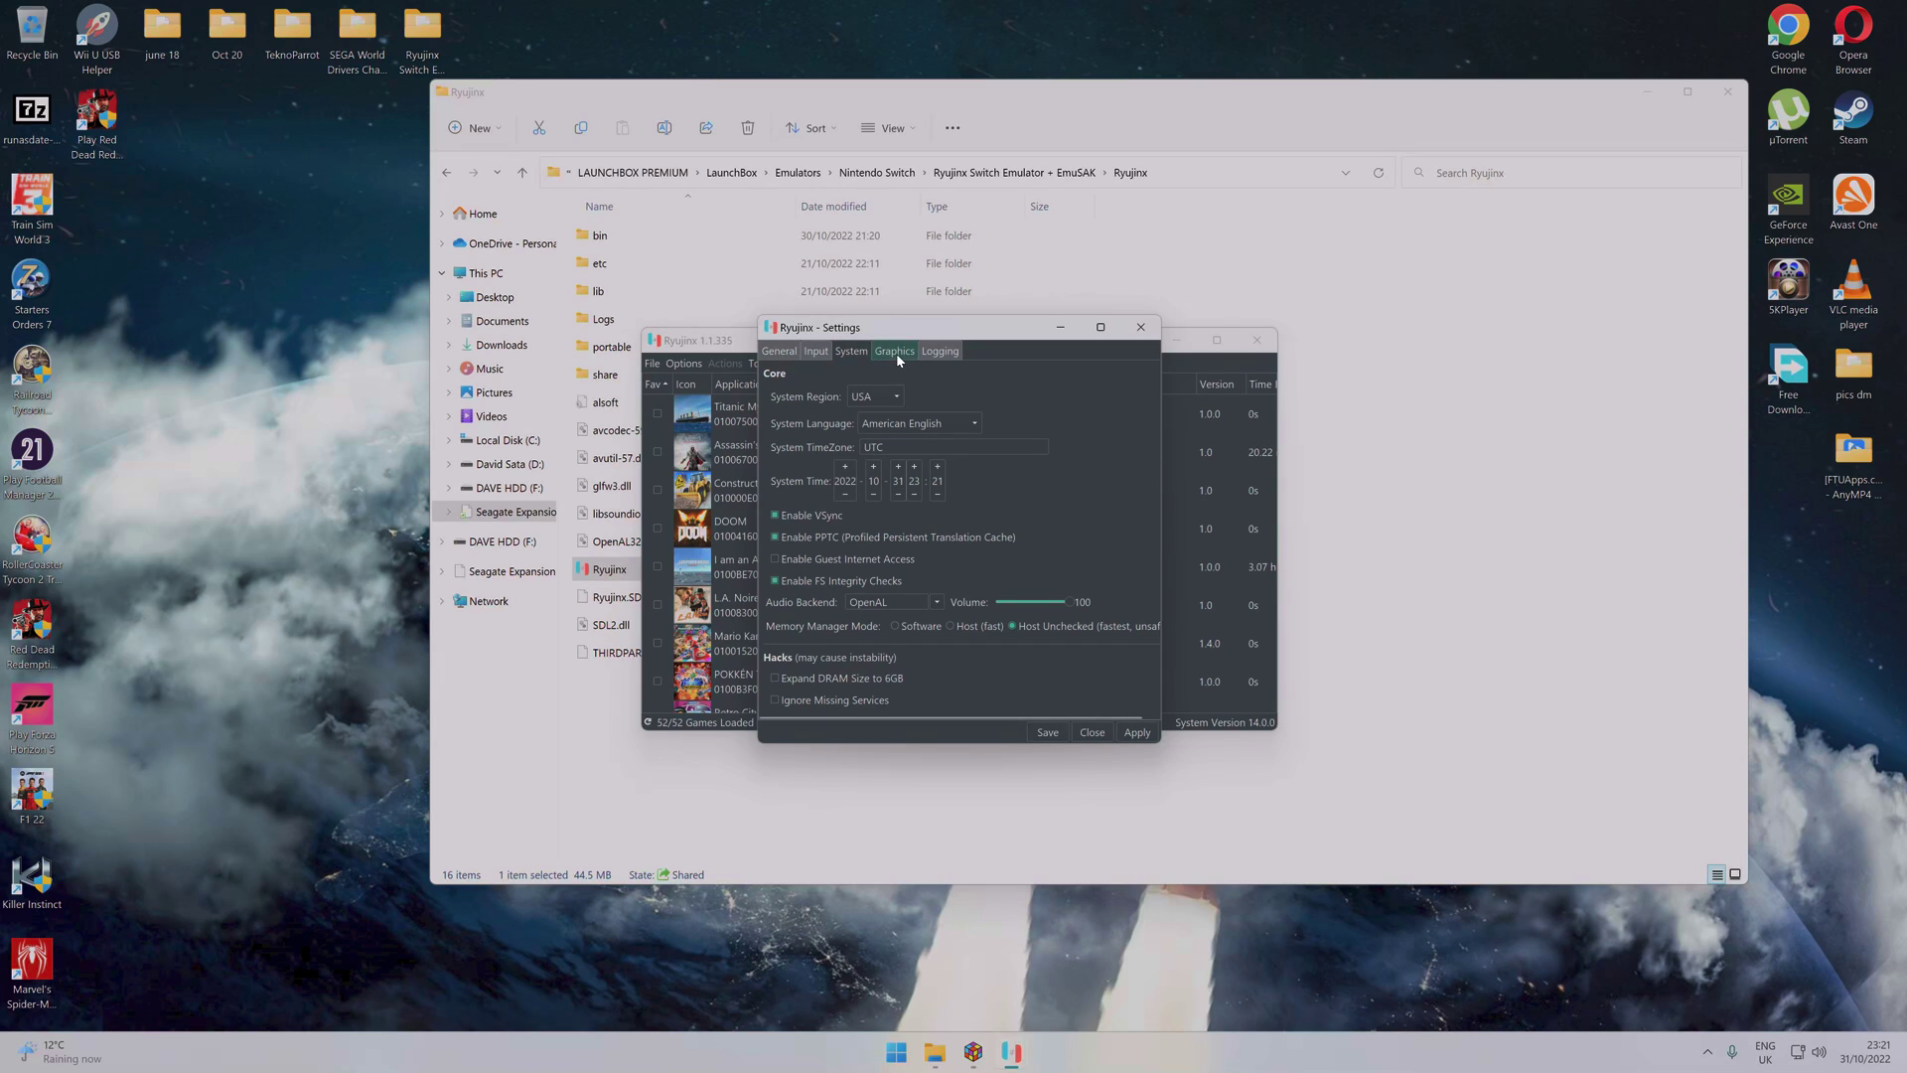
Check the graphics settings, including the graphics backend choice, and close the settings without saving
click(894, 353)
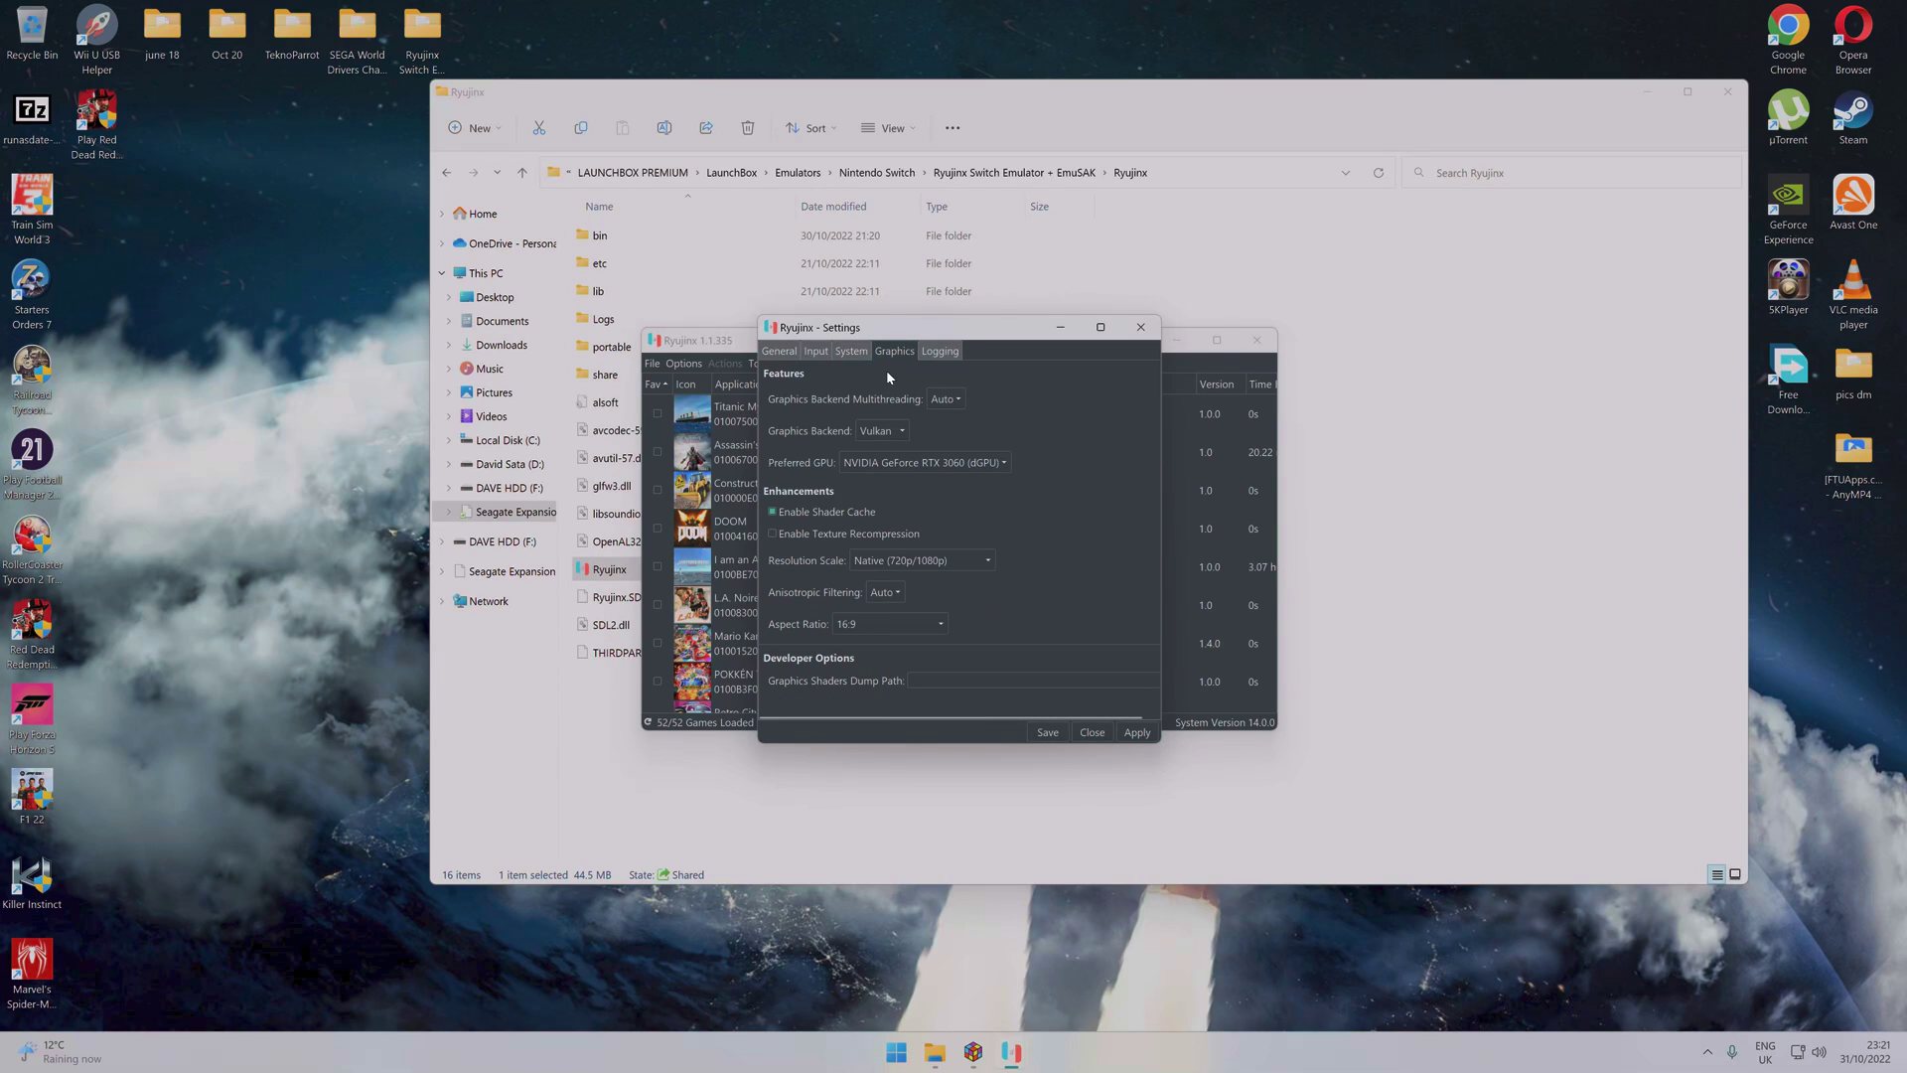
click(905, 433)
click(878, 434)
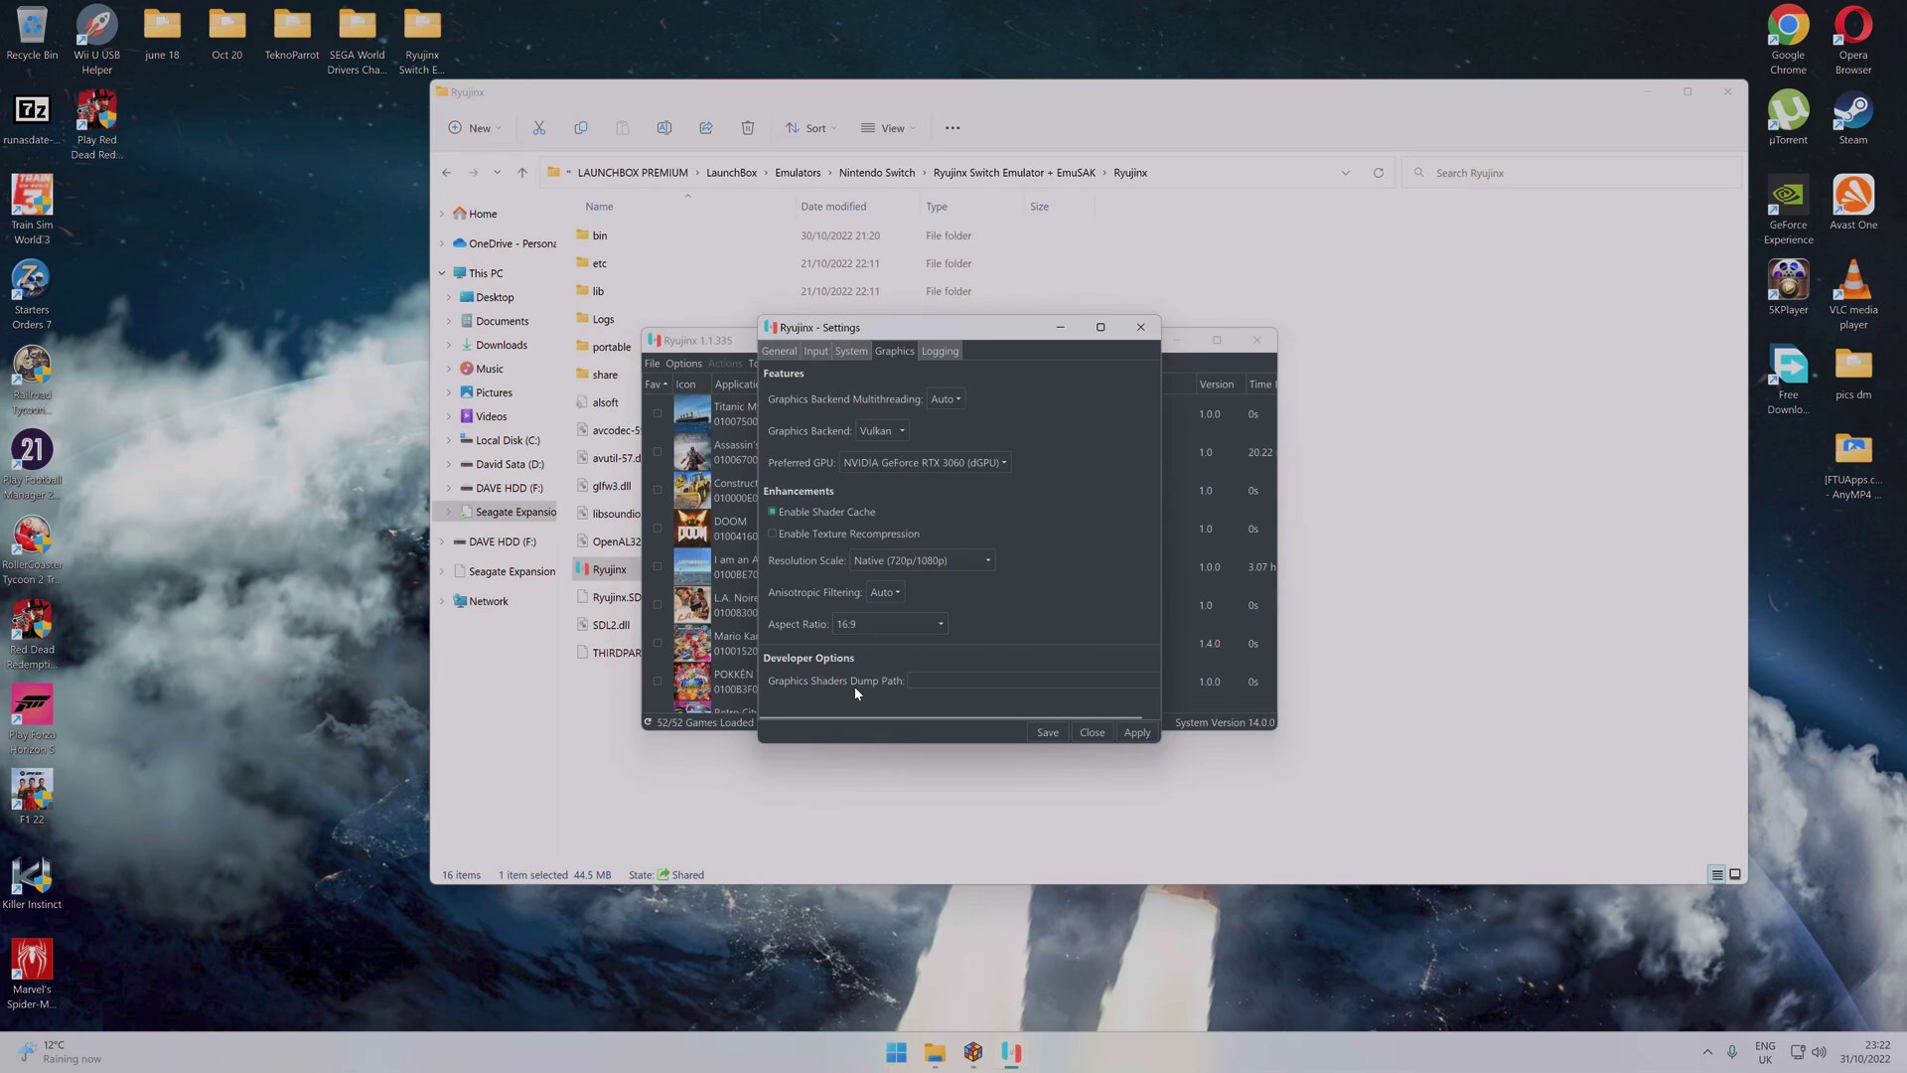
click(1093, 733)
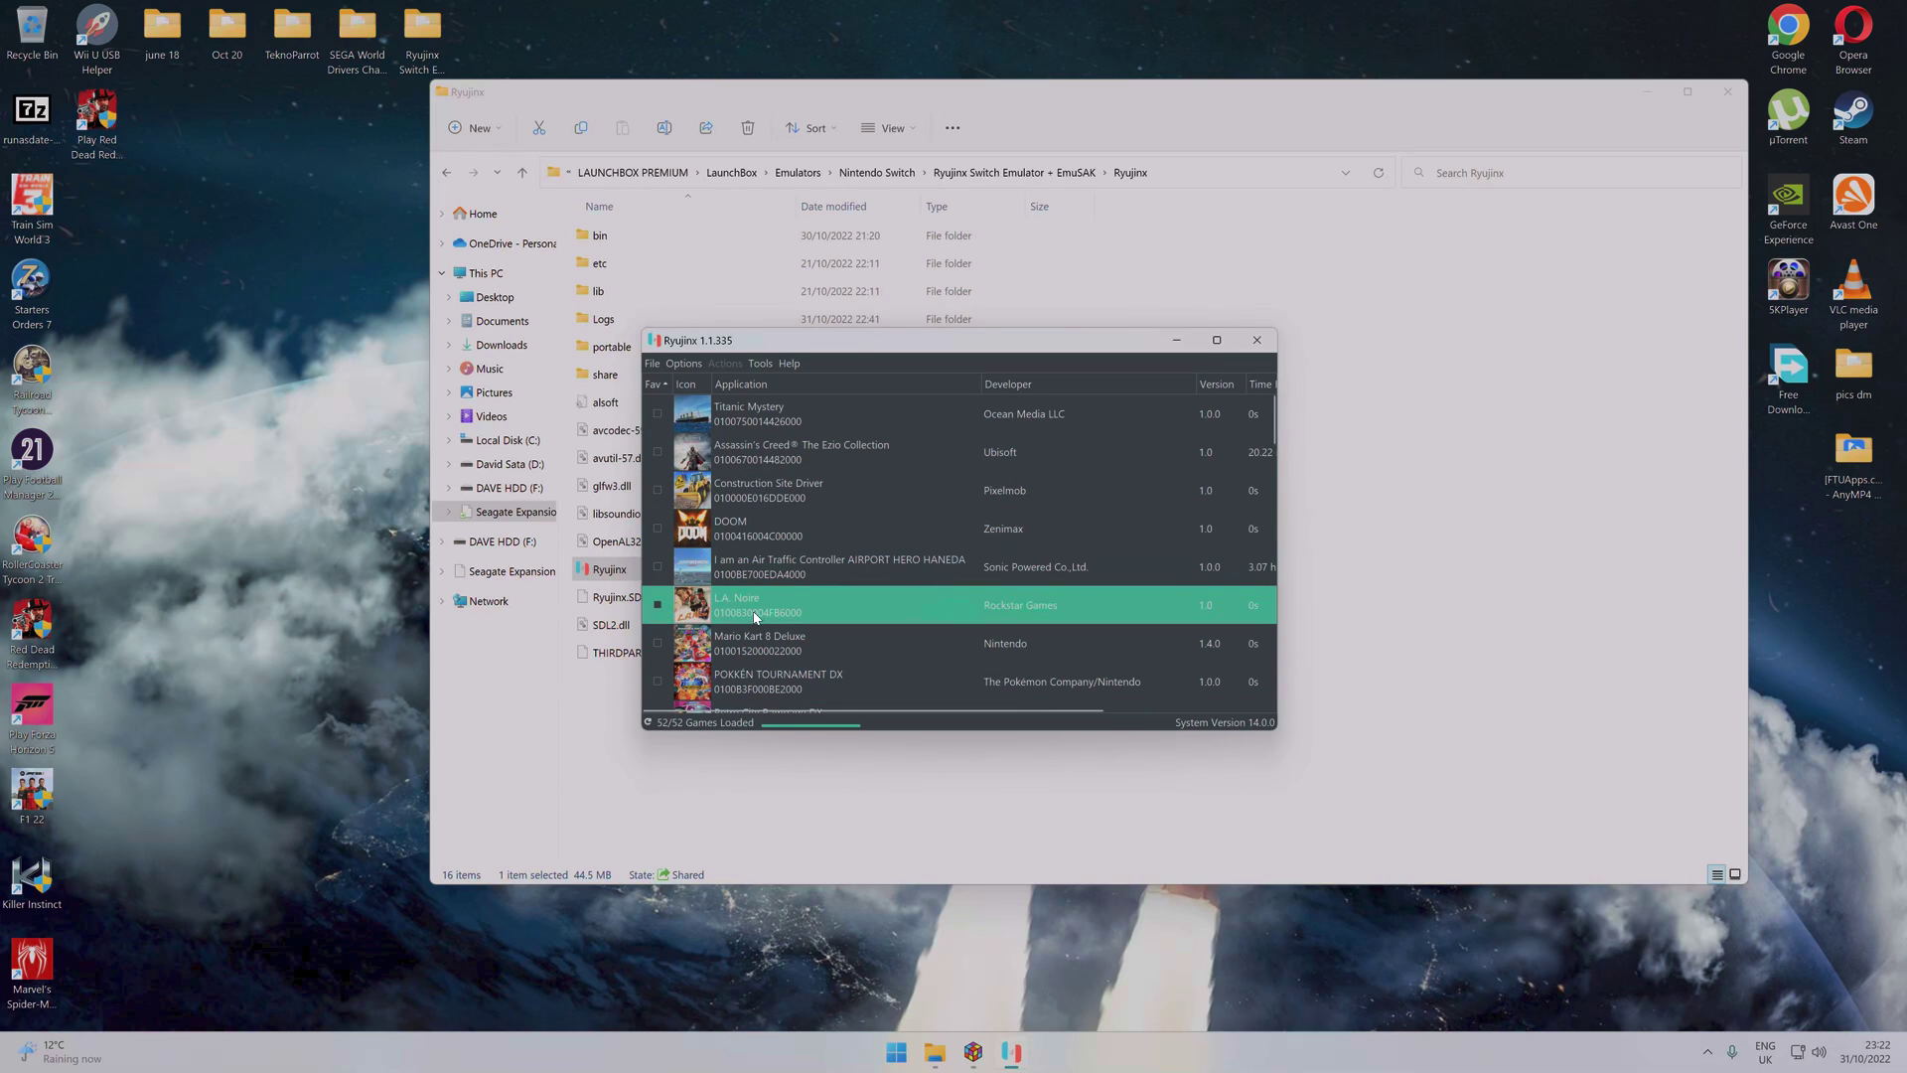
Look through the list of loaded games and close Ryujinx
scroll(867, 559, down, 8)
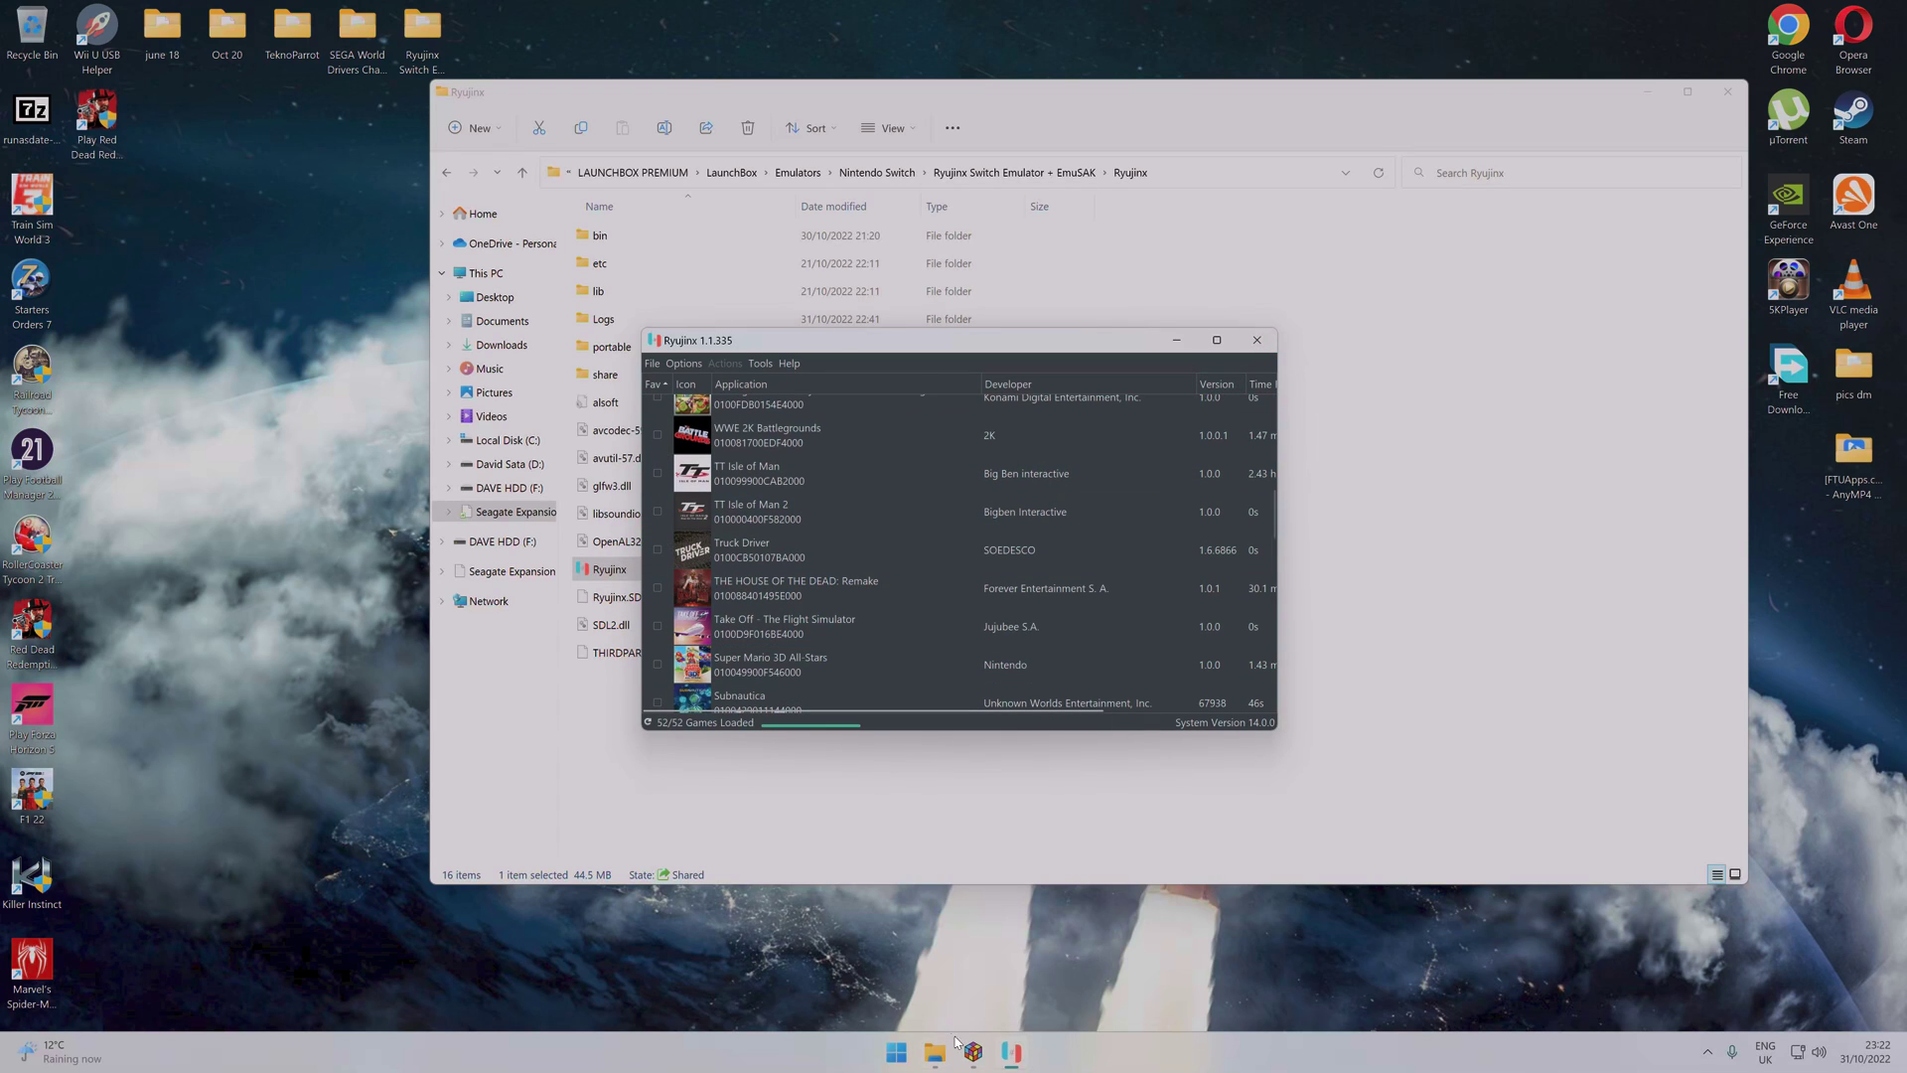
click(1258, 340)
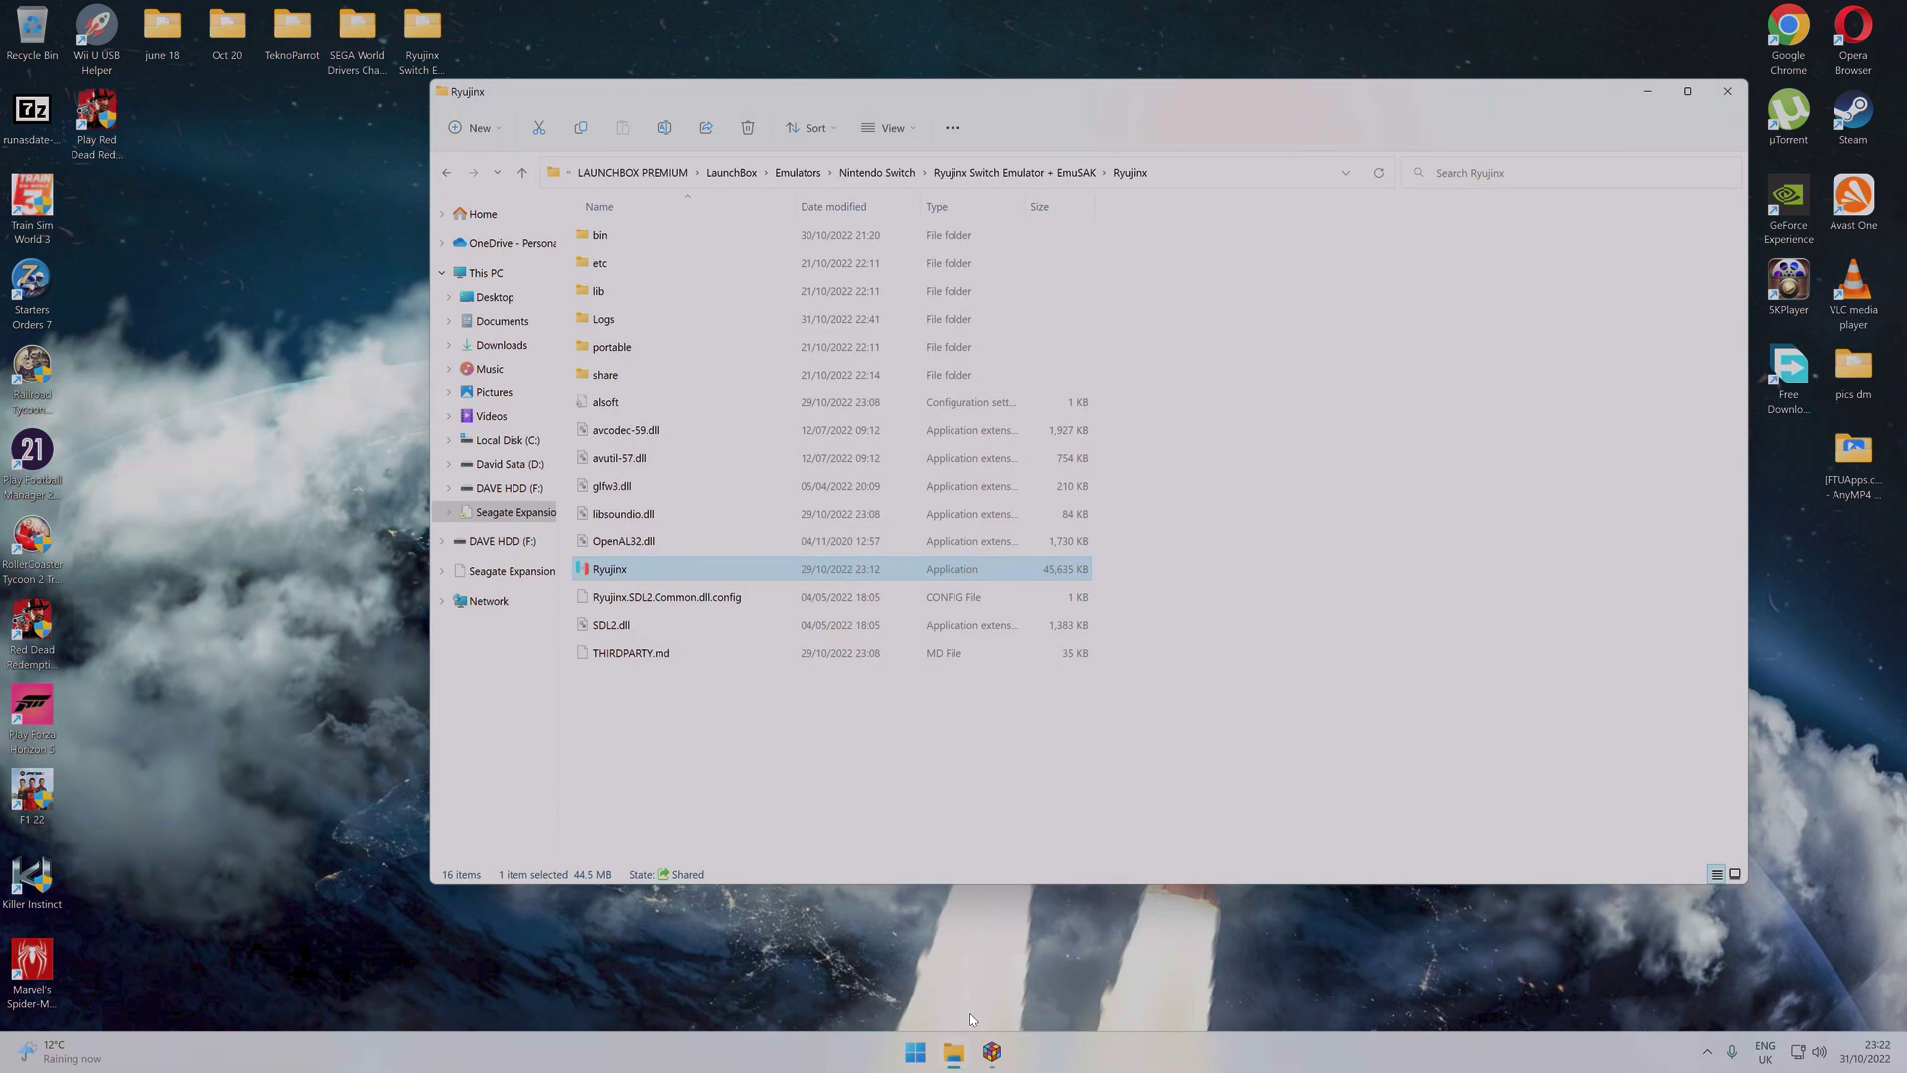
Go back up to the LaunchBox folder and reopen the Nintendo Switch folder inside Emulators
key(alt+Up)
key(alt+Up)
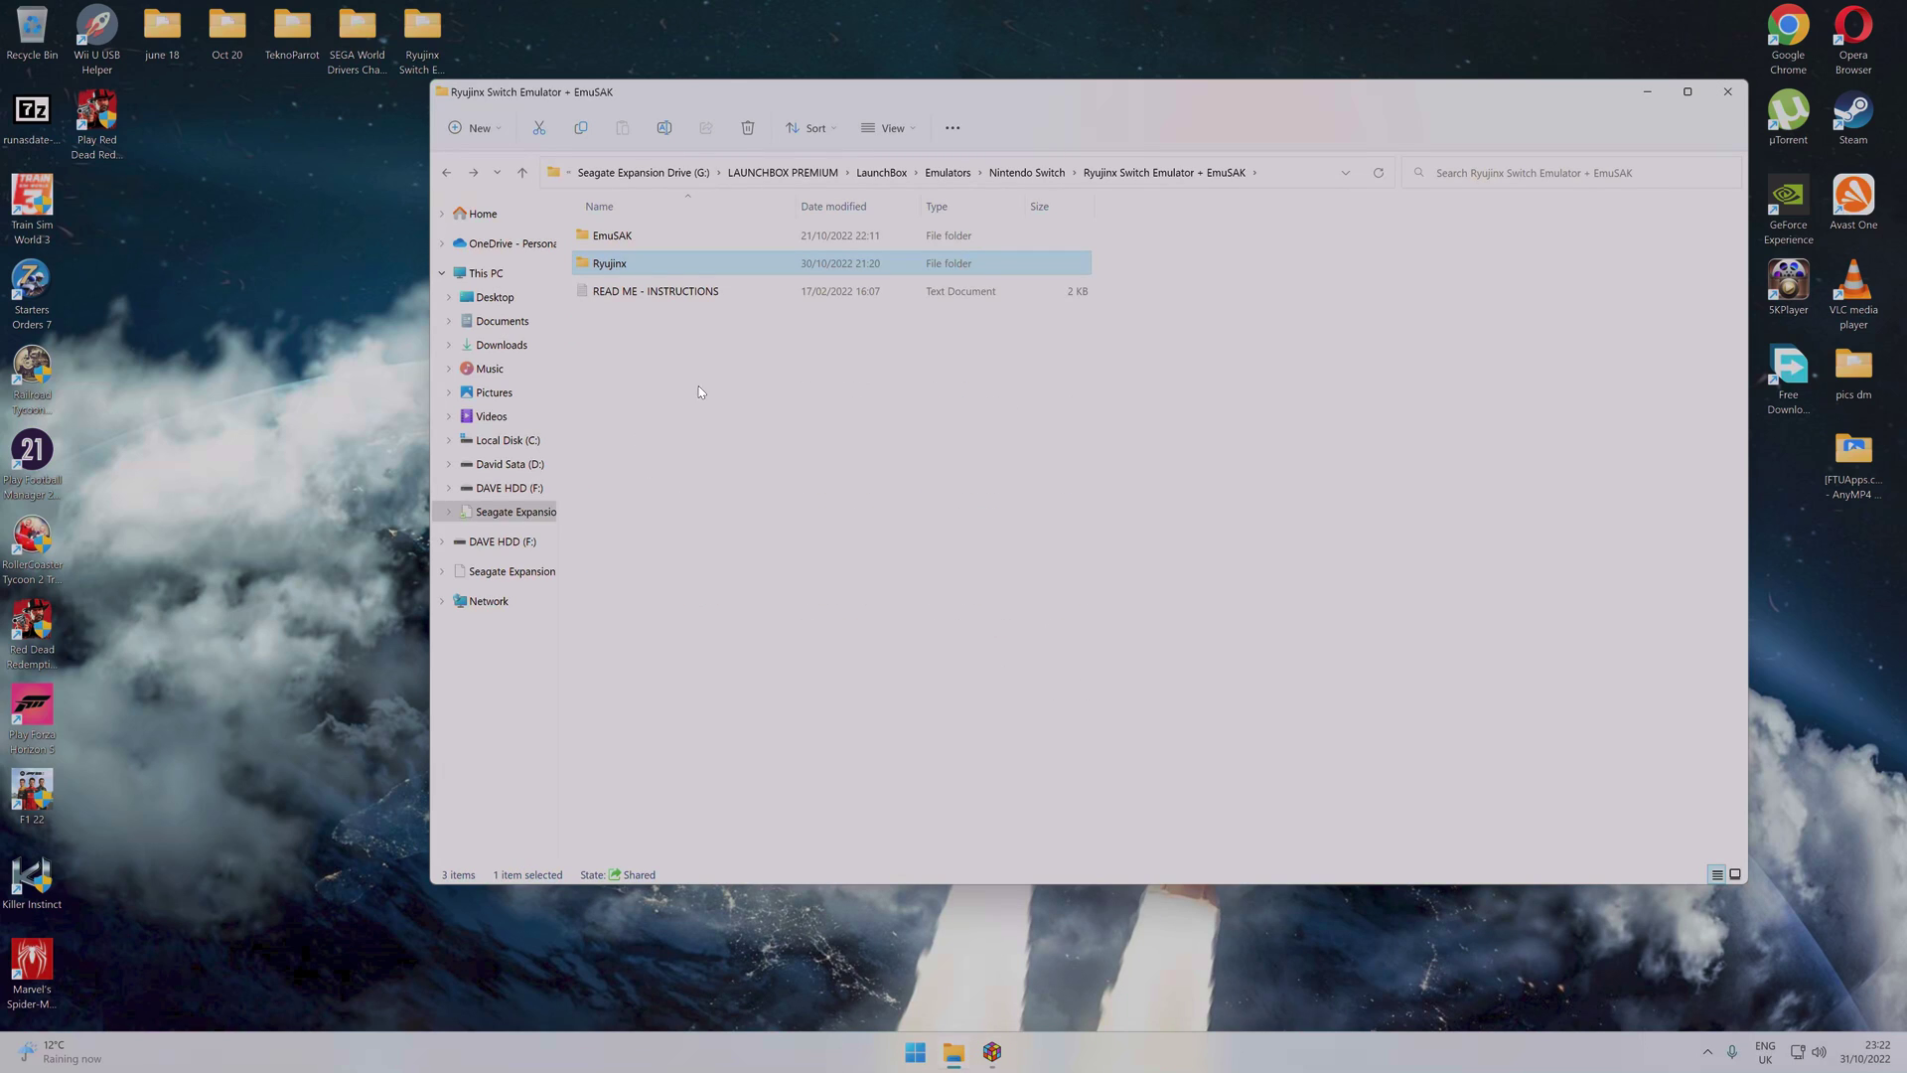
key(alt+Up)
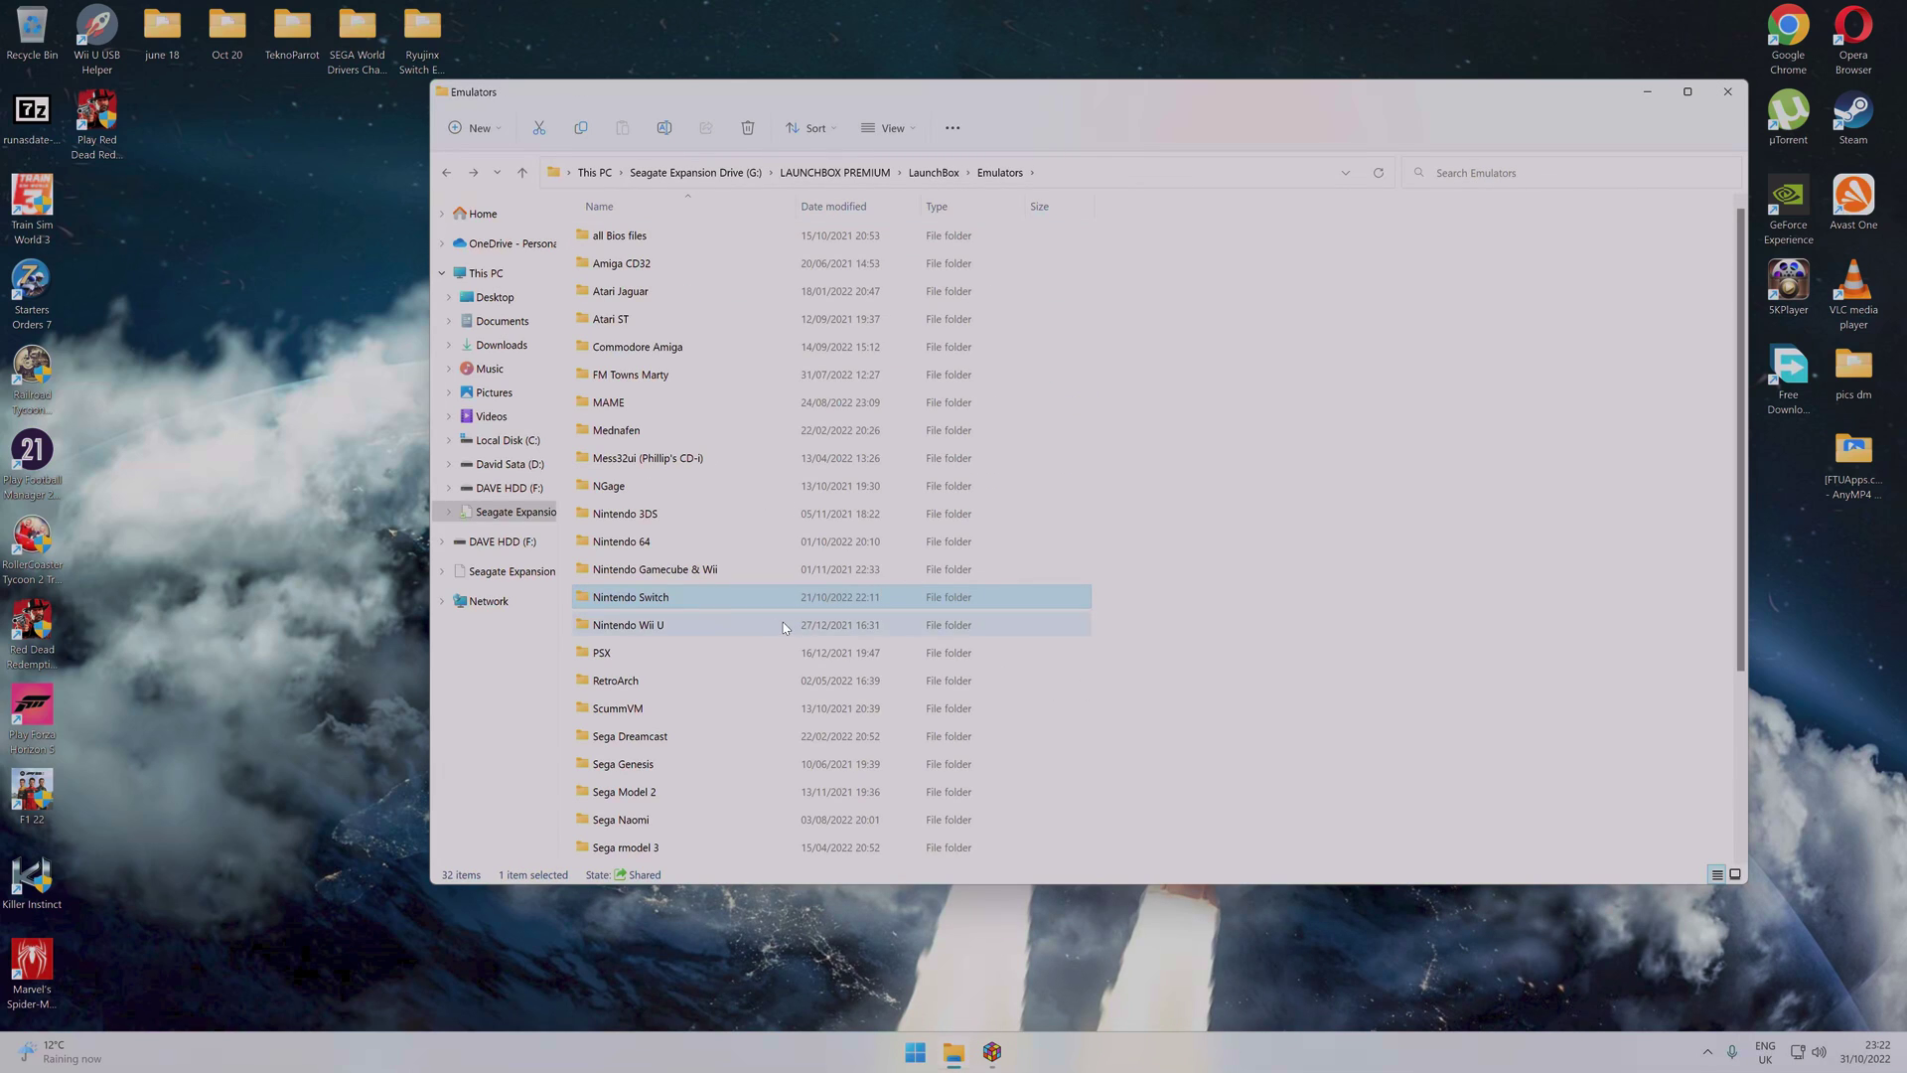
key(alt+Up)
double_click(617, 406)
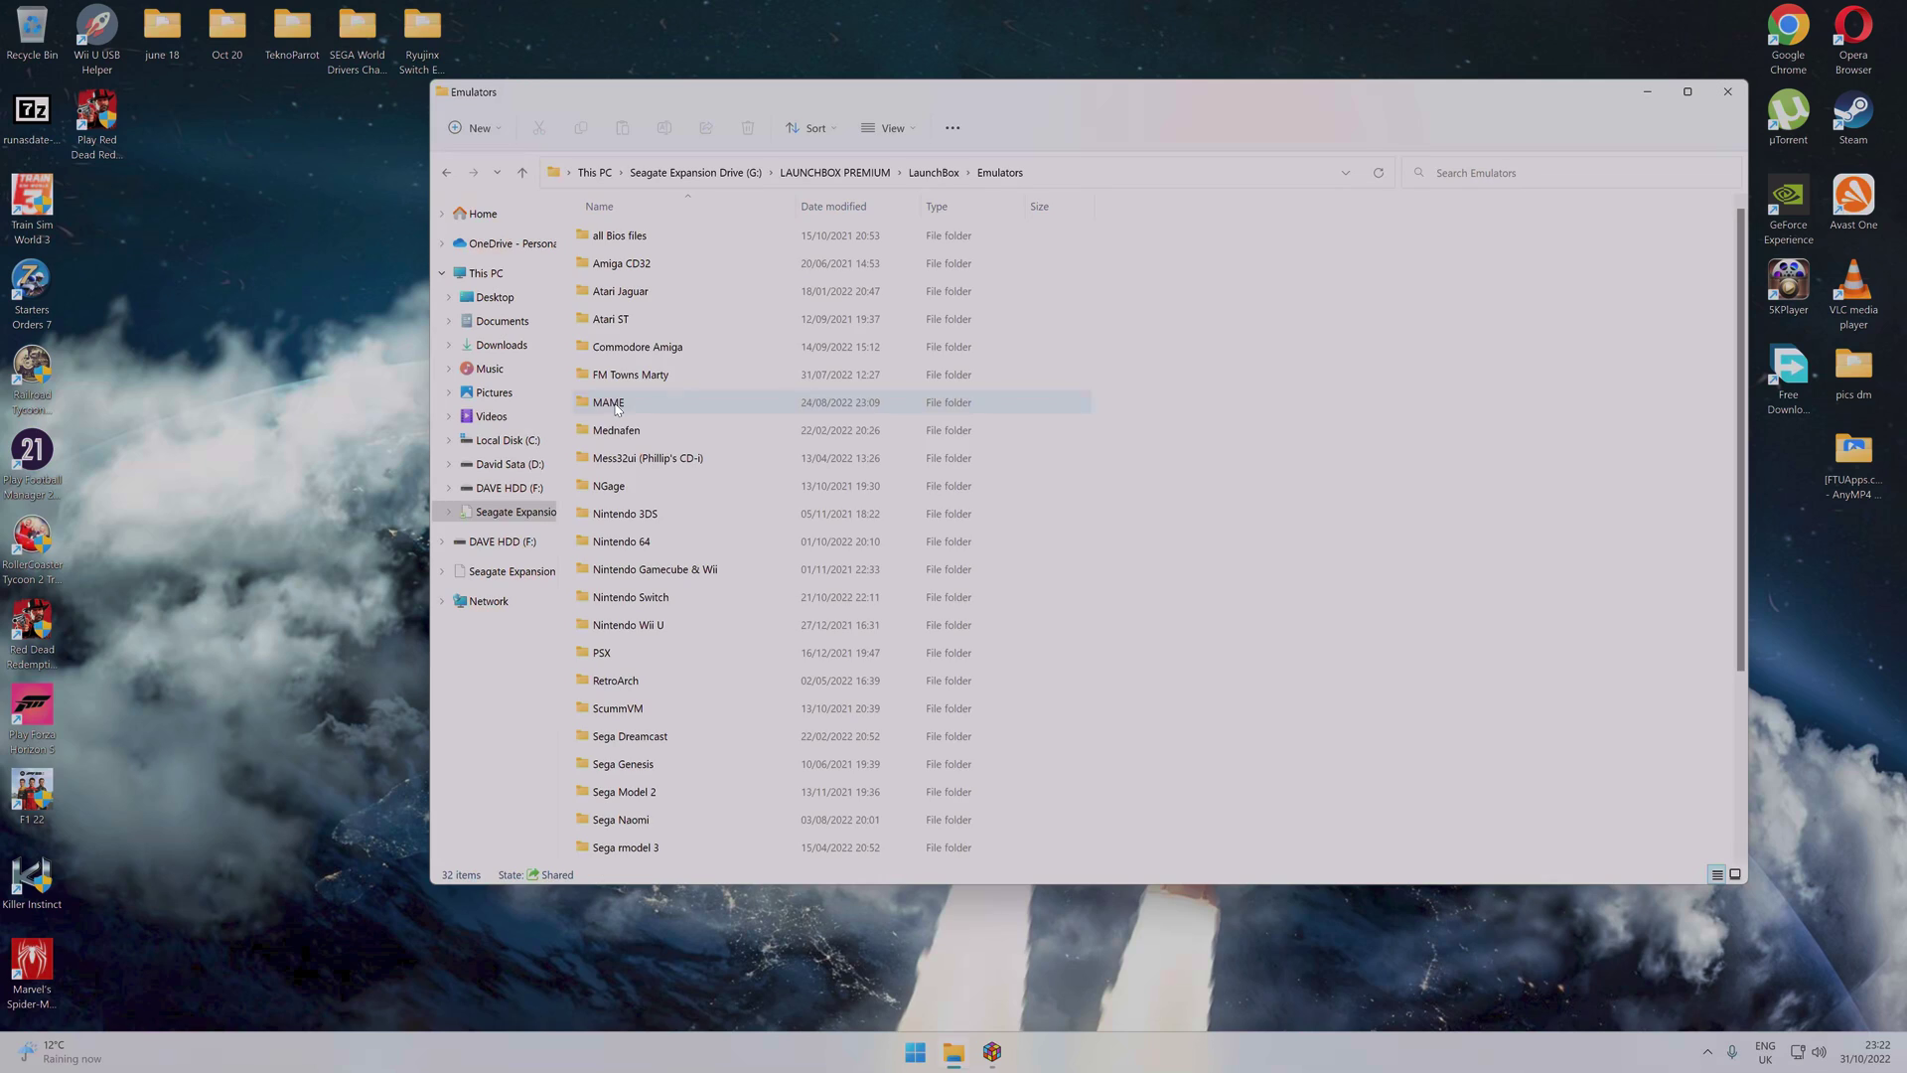
double_click(687, 596)
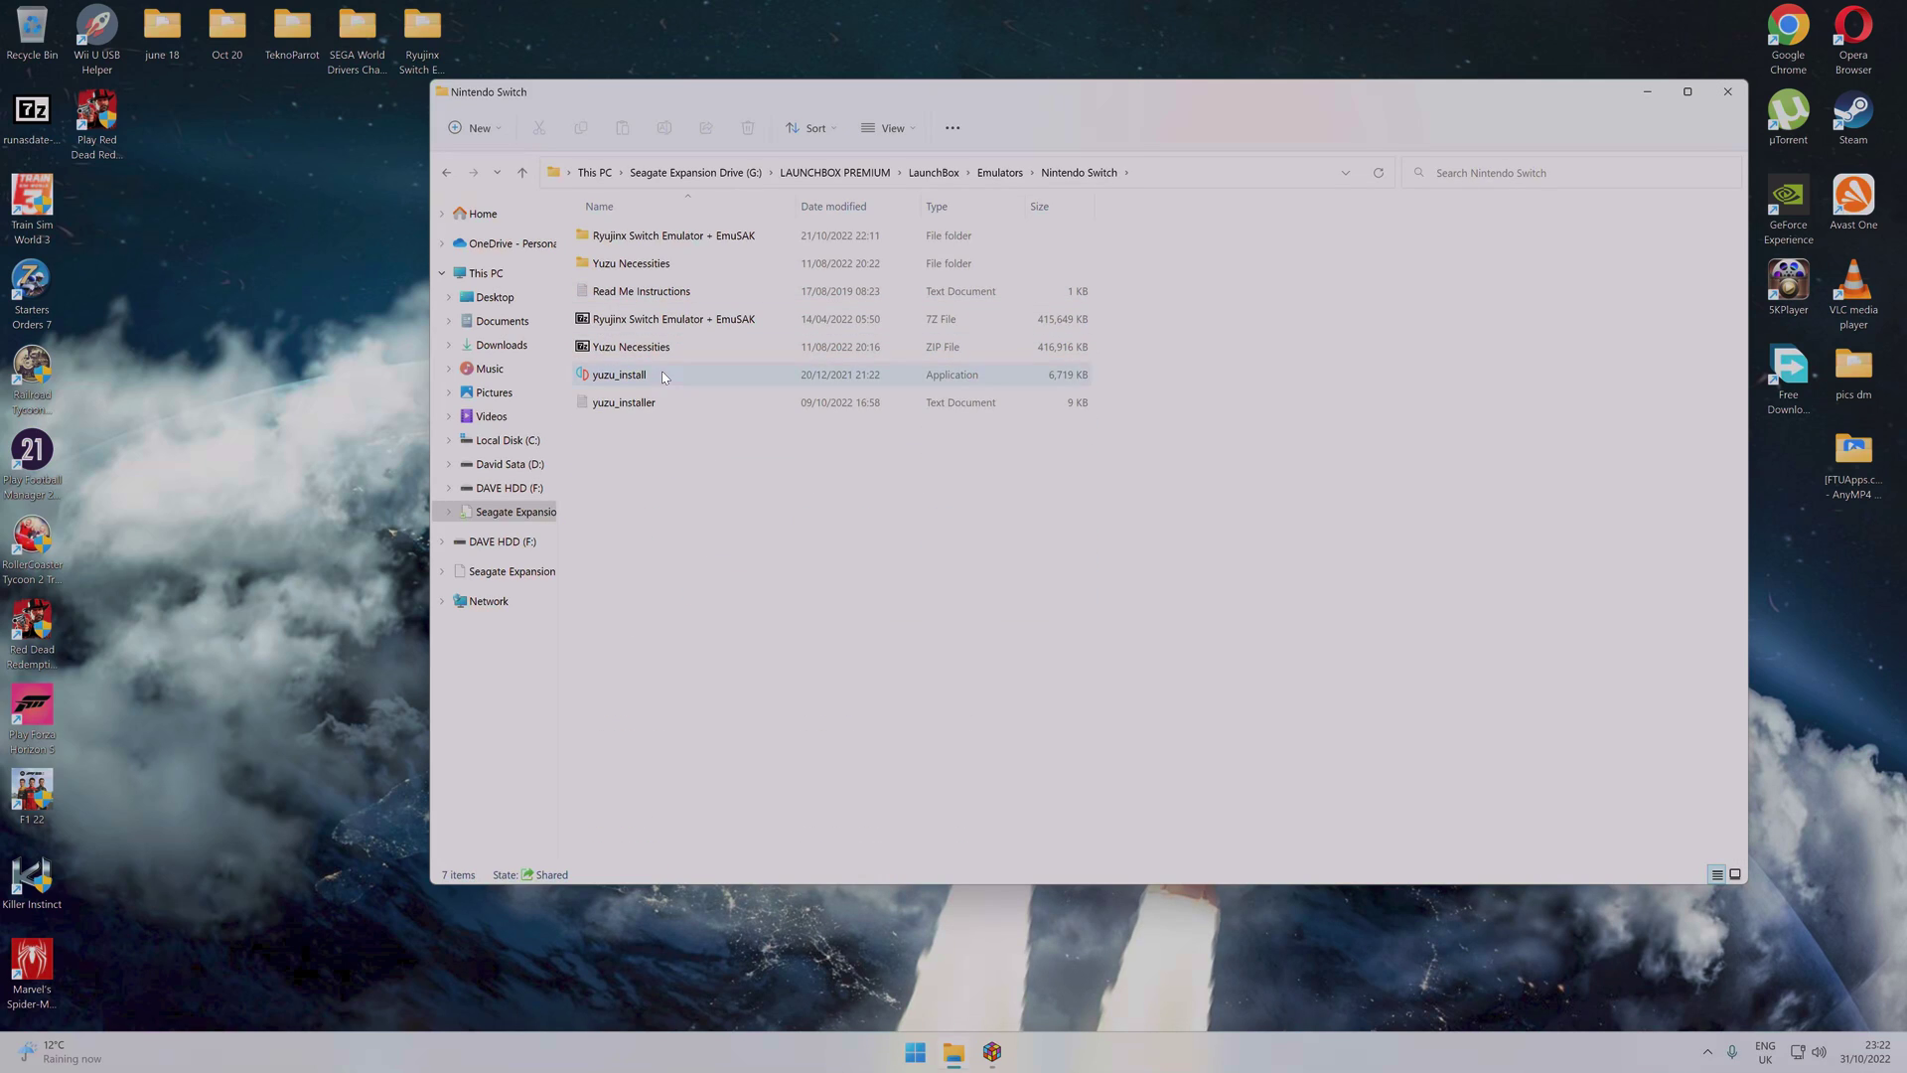
Go up to the LaunchBox folder, open Nintendo Switch inside Games and look through the game files
key(alt+Up)
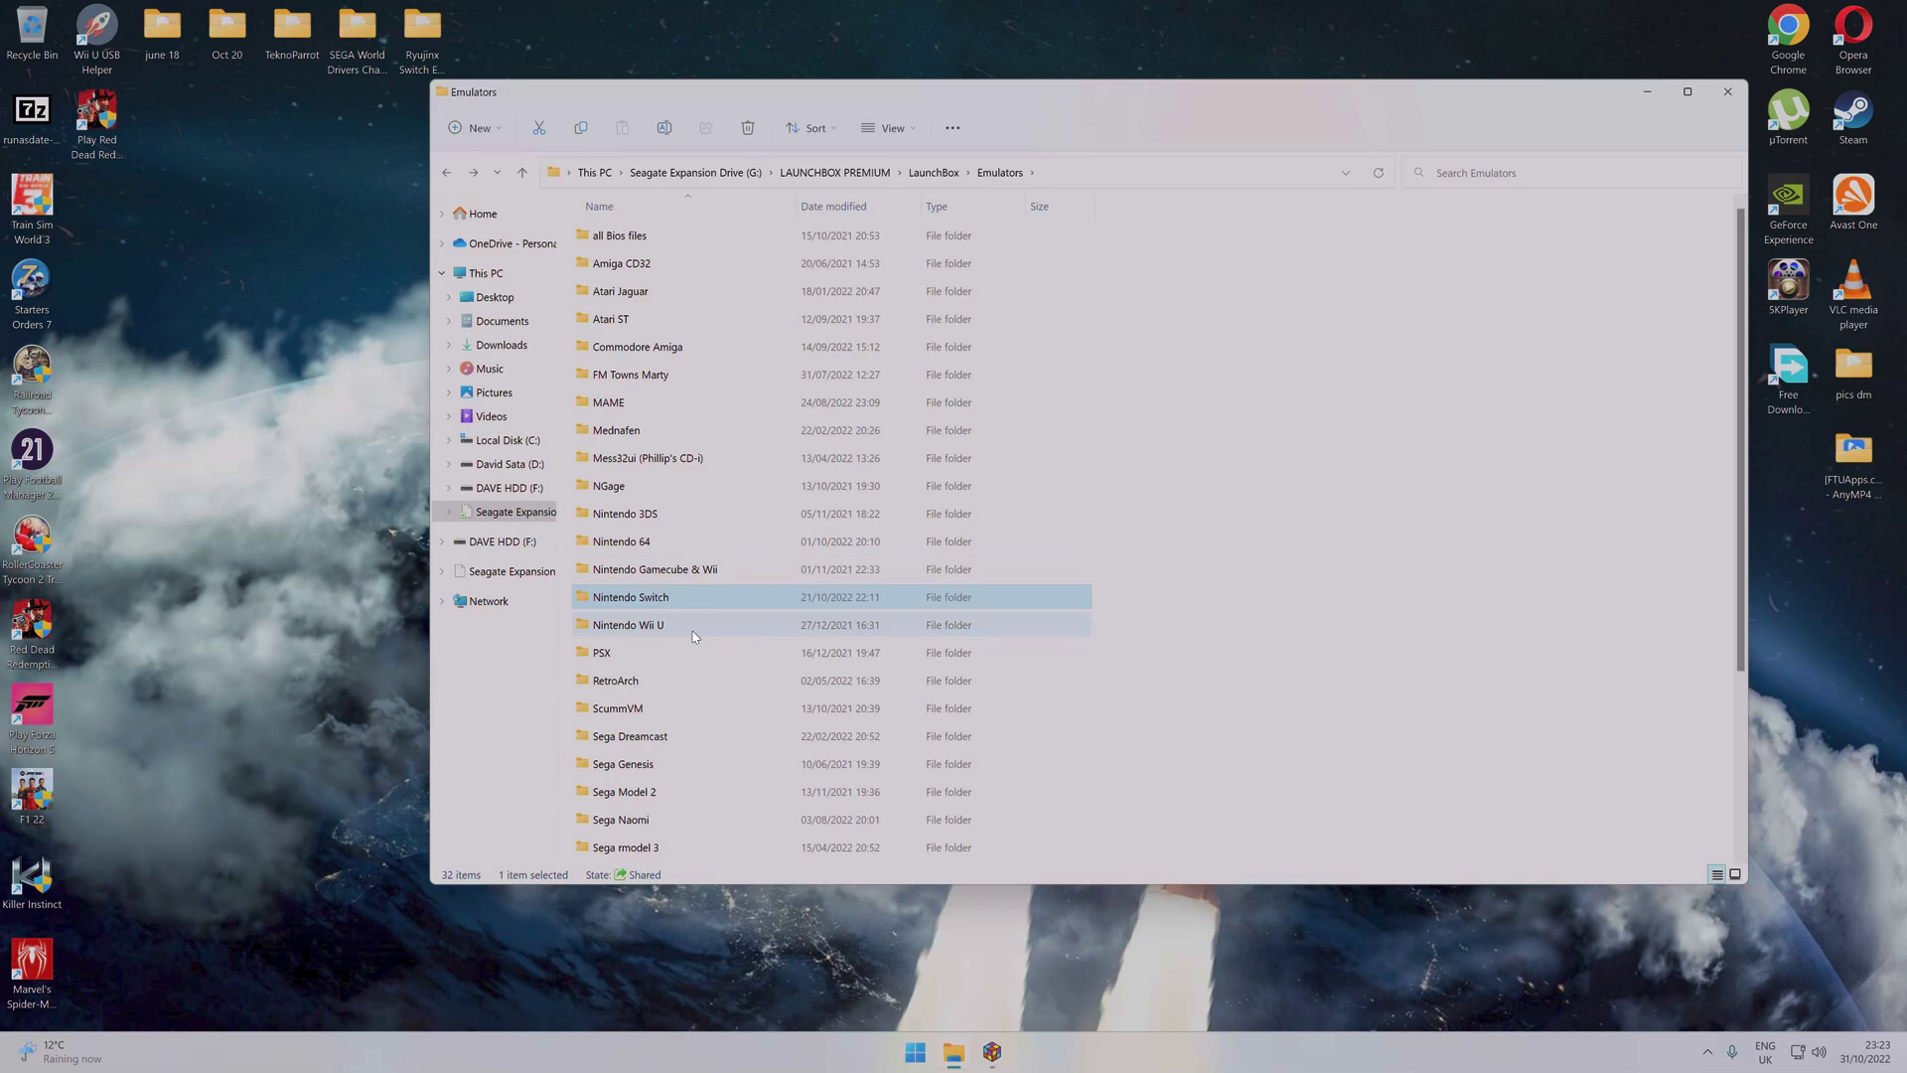
key(alt+Up)
double_click(587, 431)
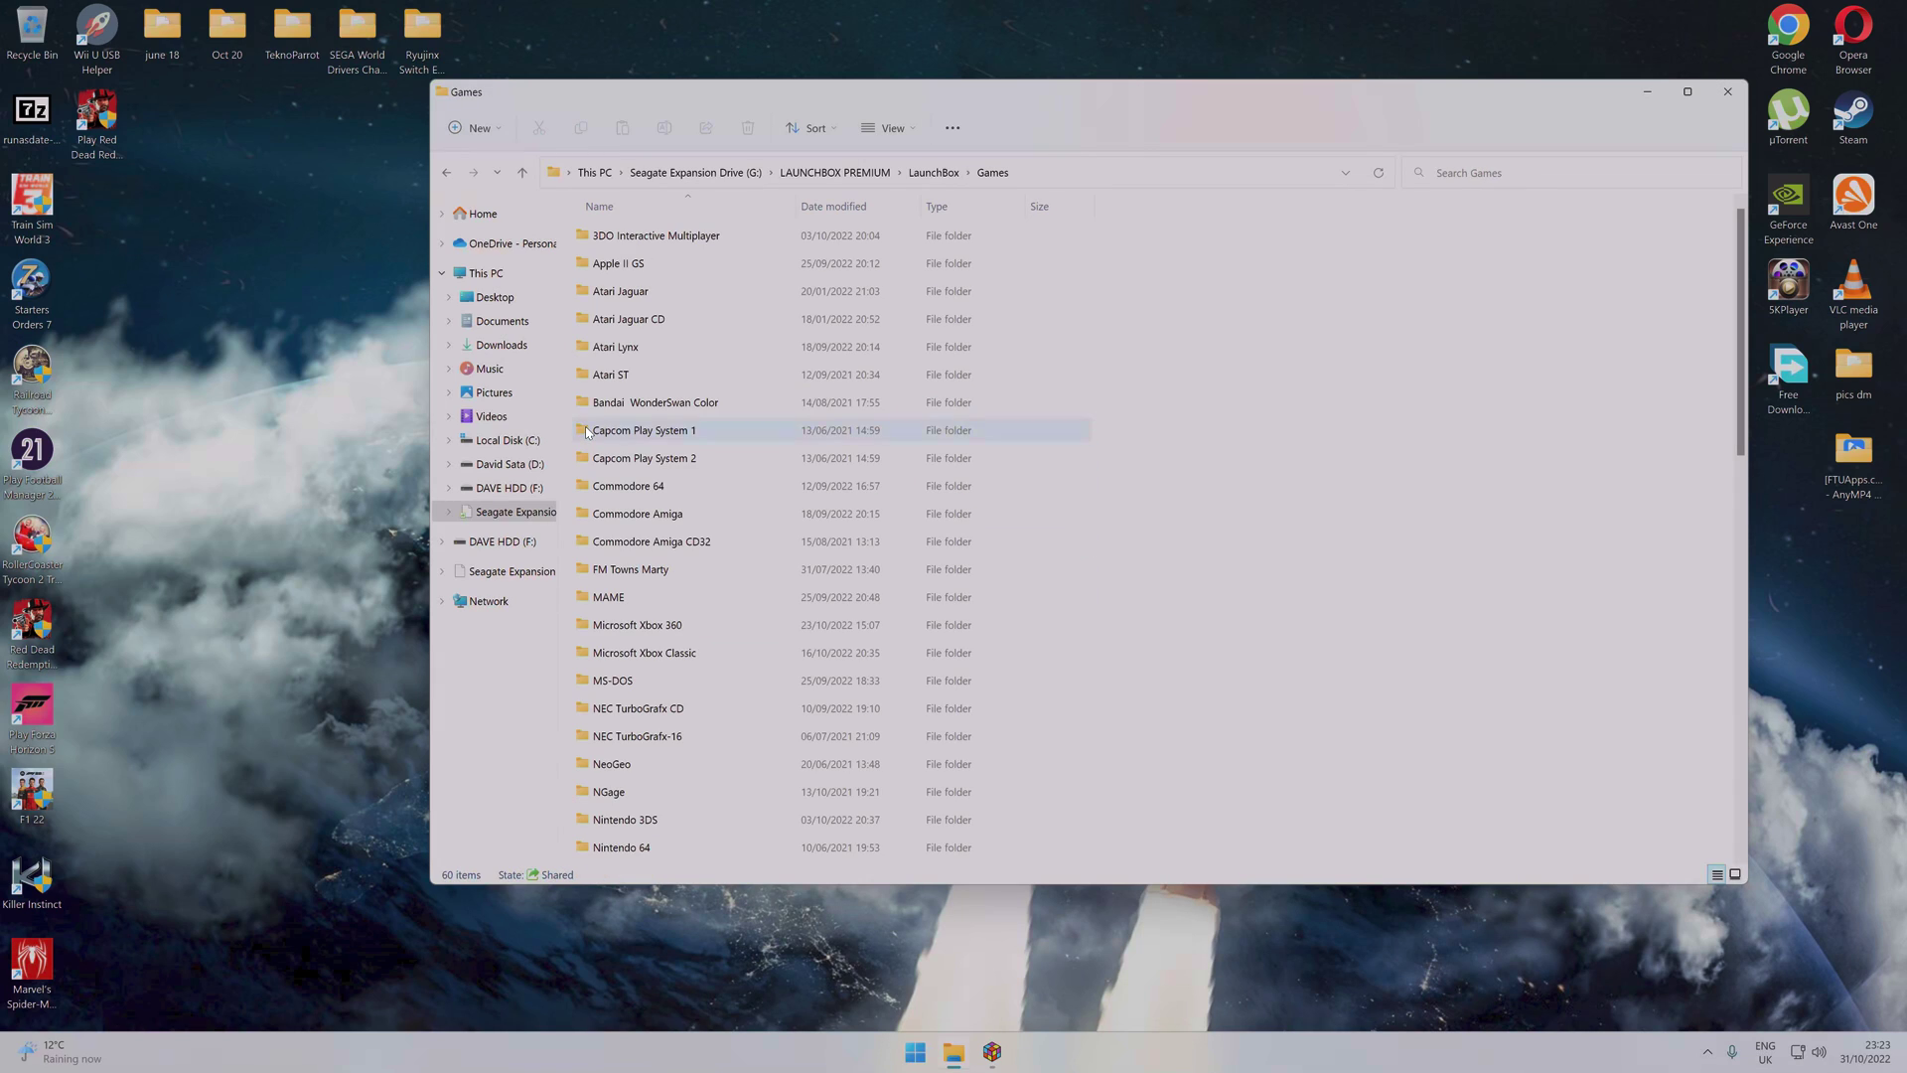
scroll(760, 552, down, 4)
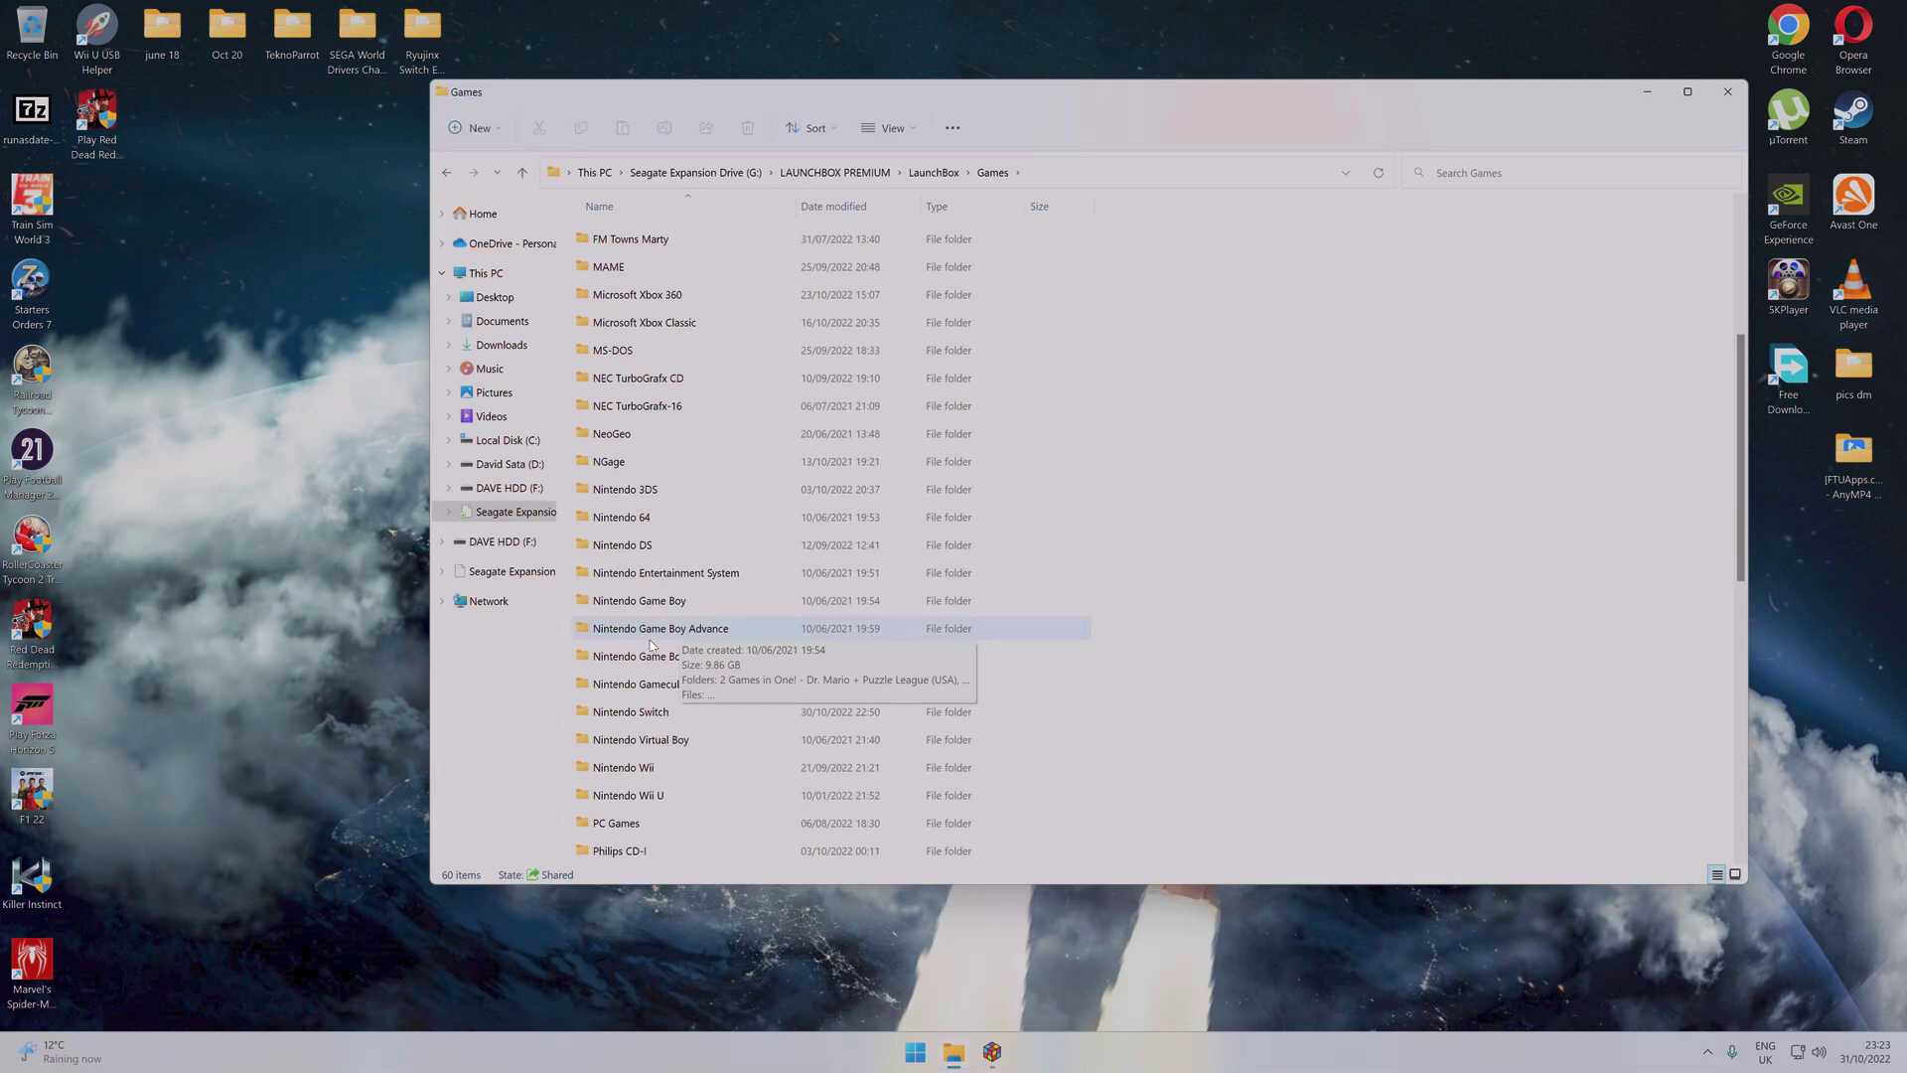
double_click(647, 715)
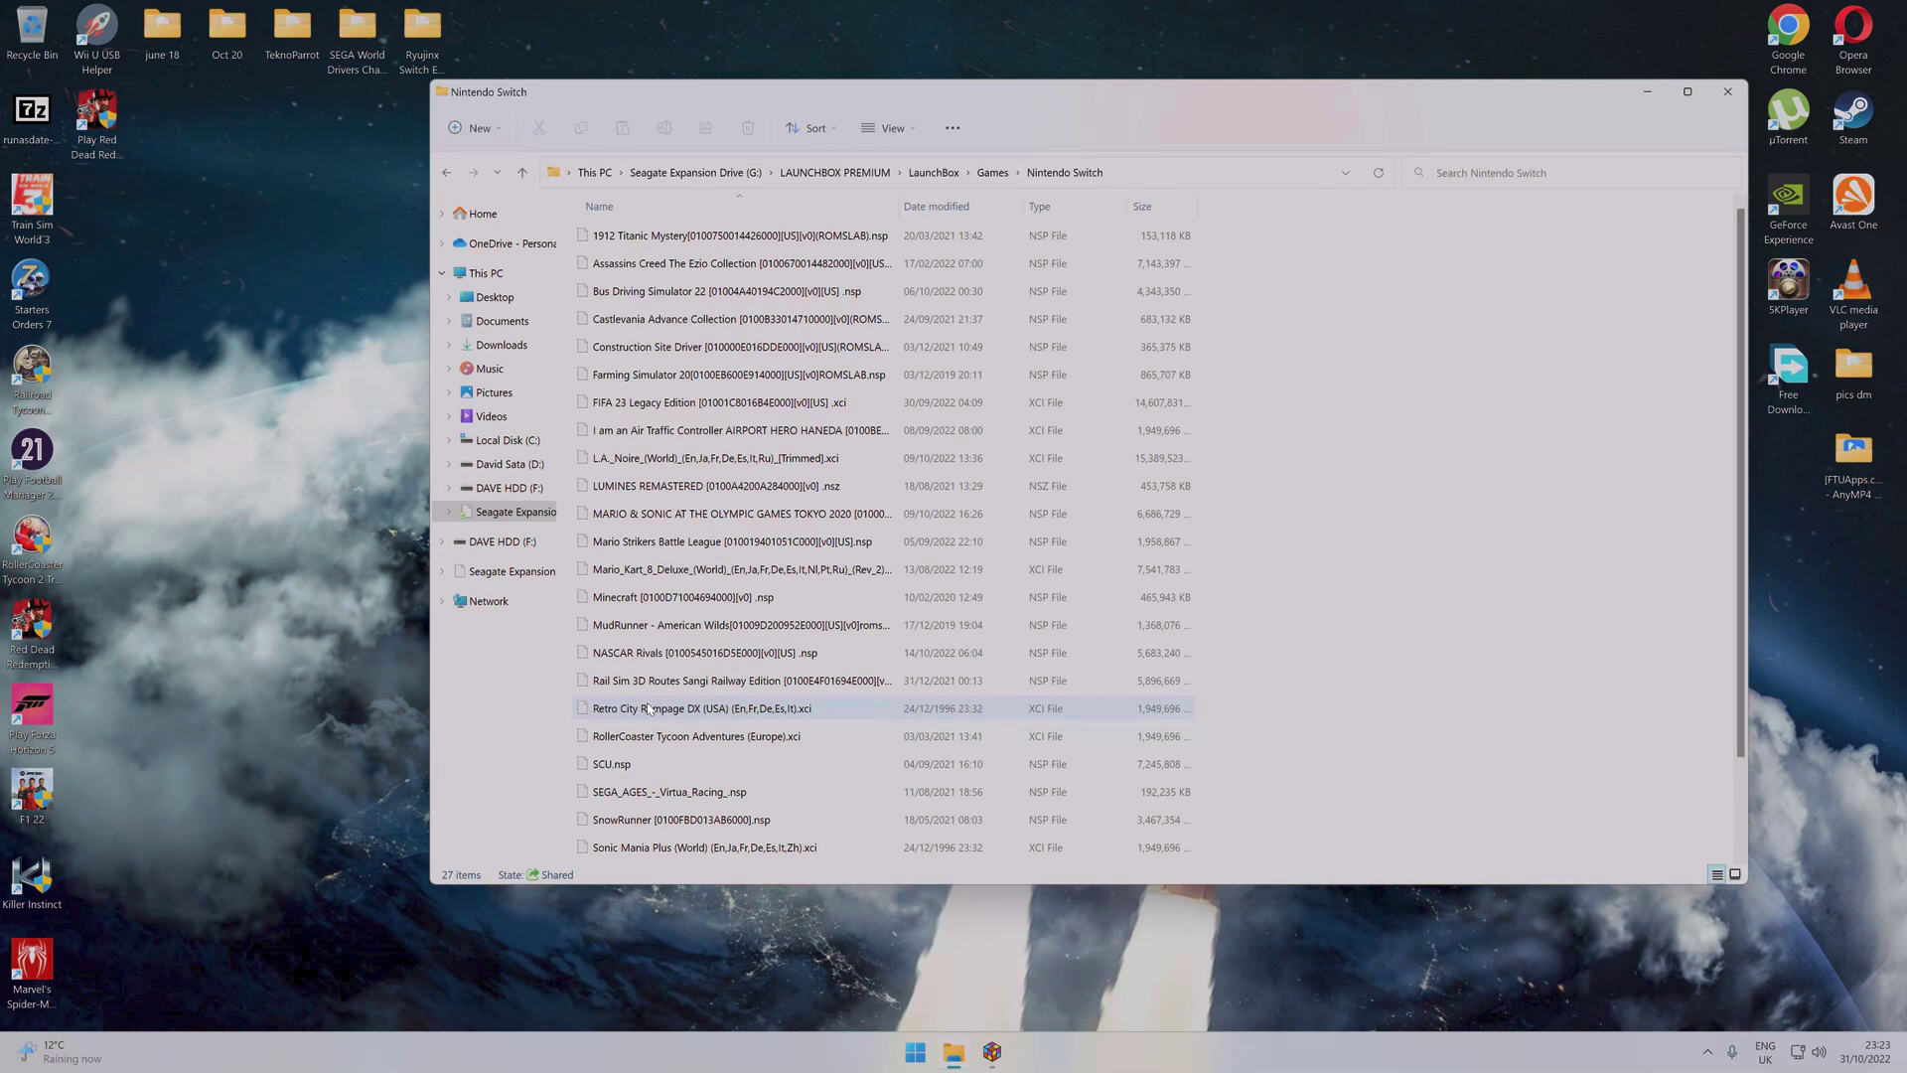
scroll(795, 422, down, 2)
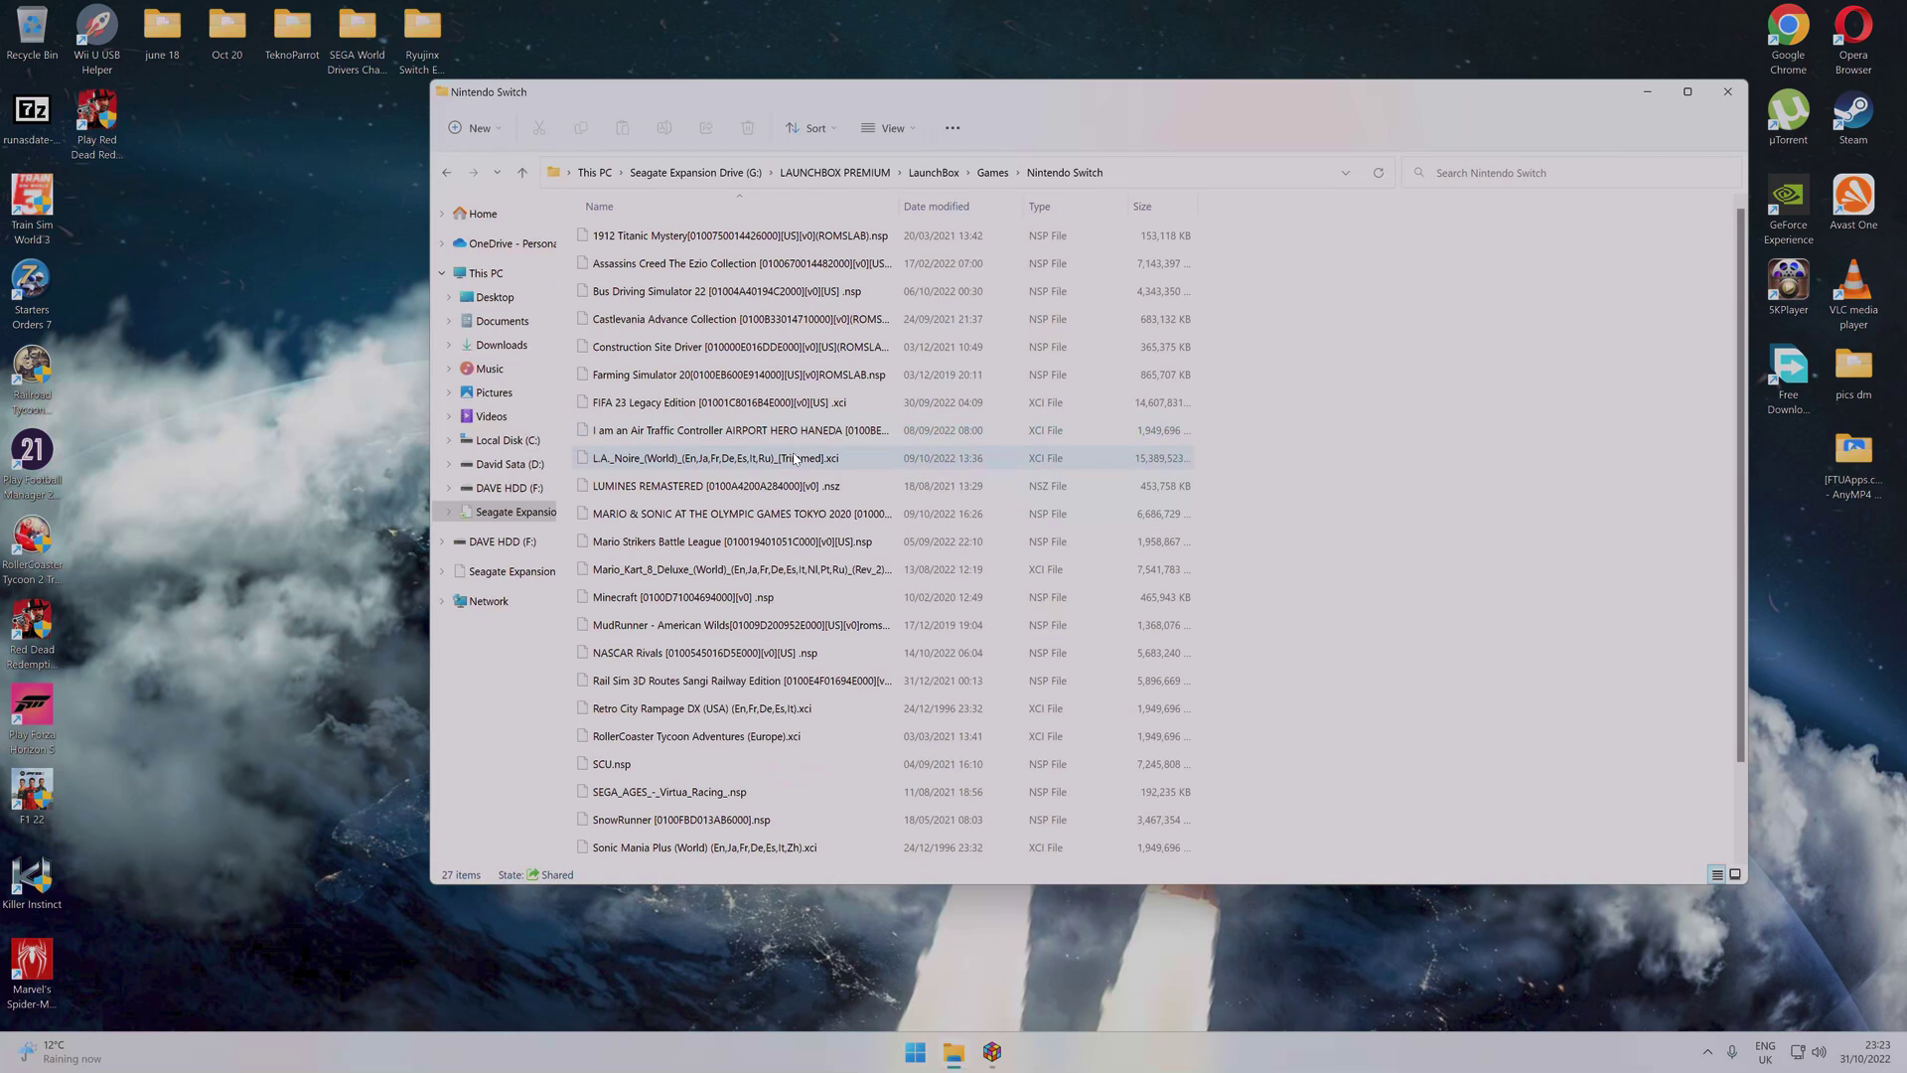
Return from the Nintendo Switch games to the main LaunchBox folder and minimize the file window
key(alt+Left)
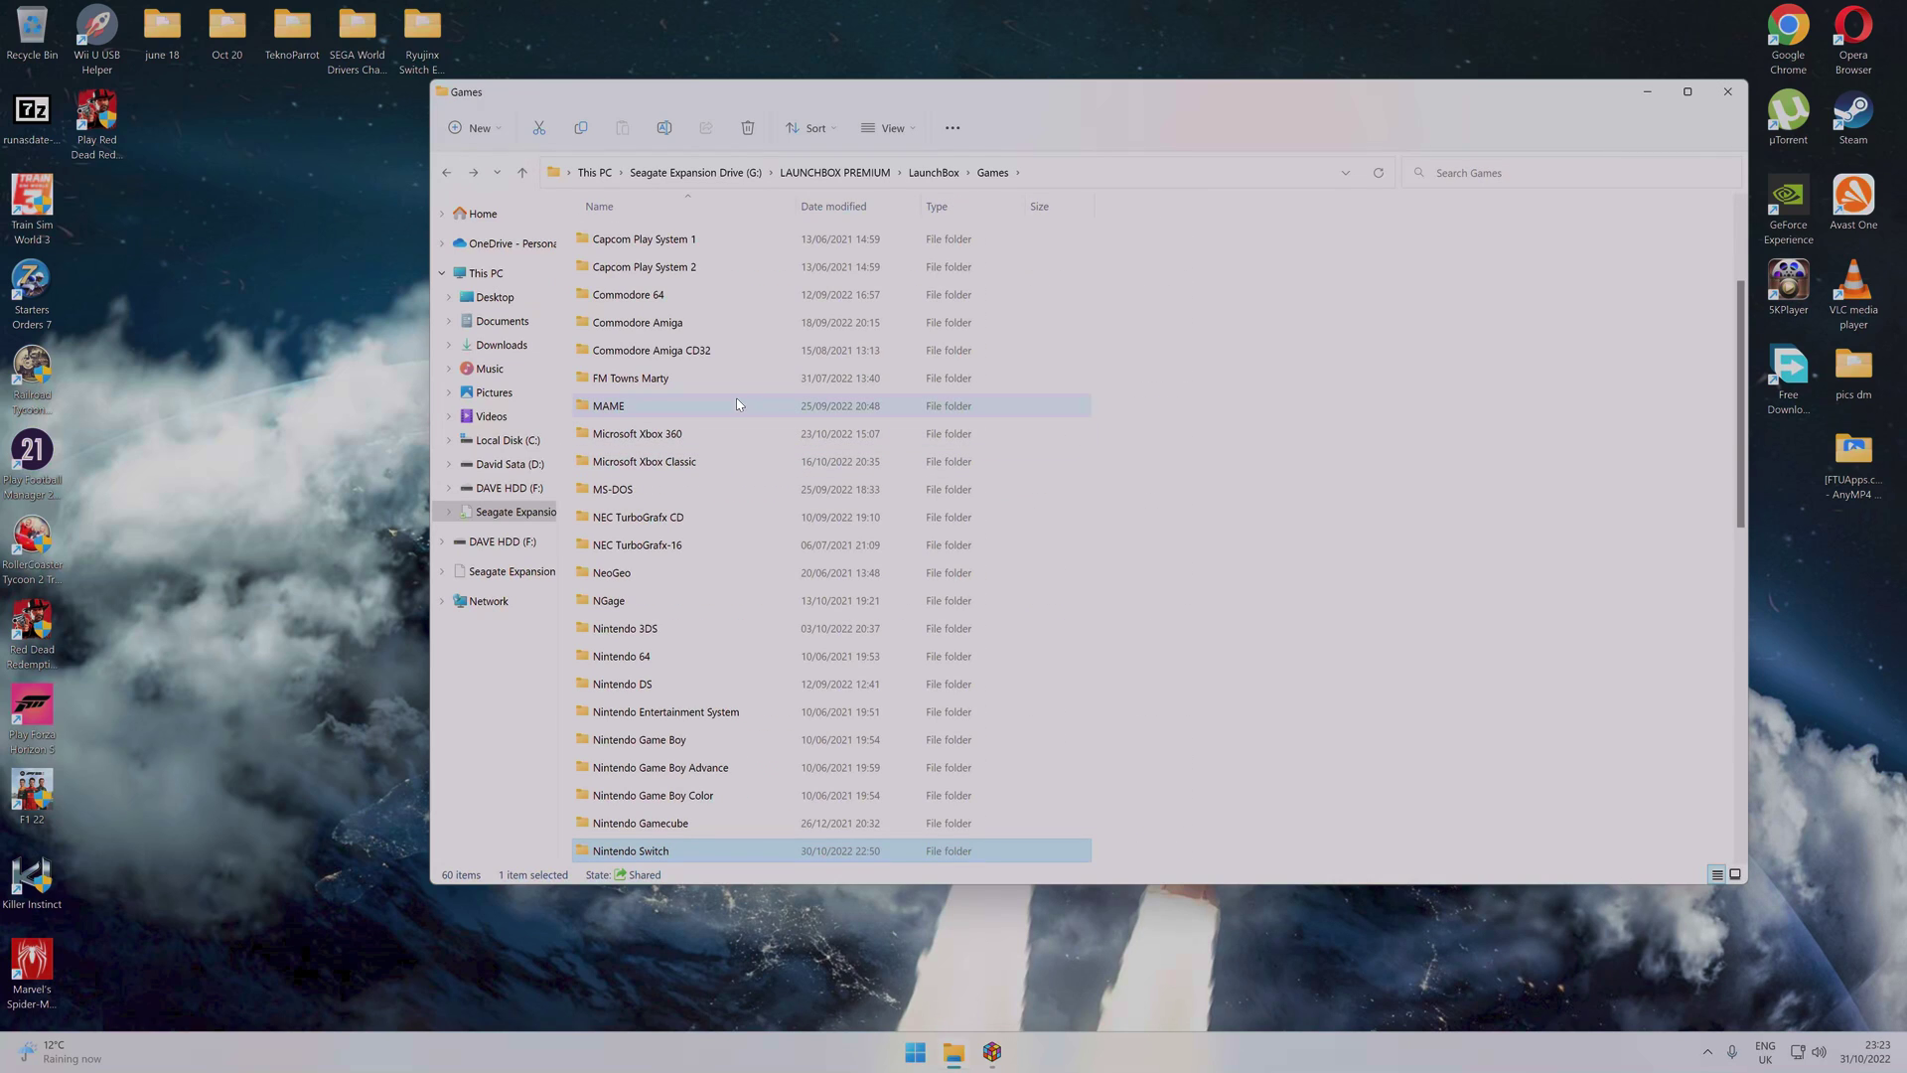
scroll(733, 626, down, 3)
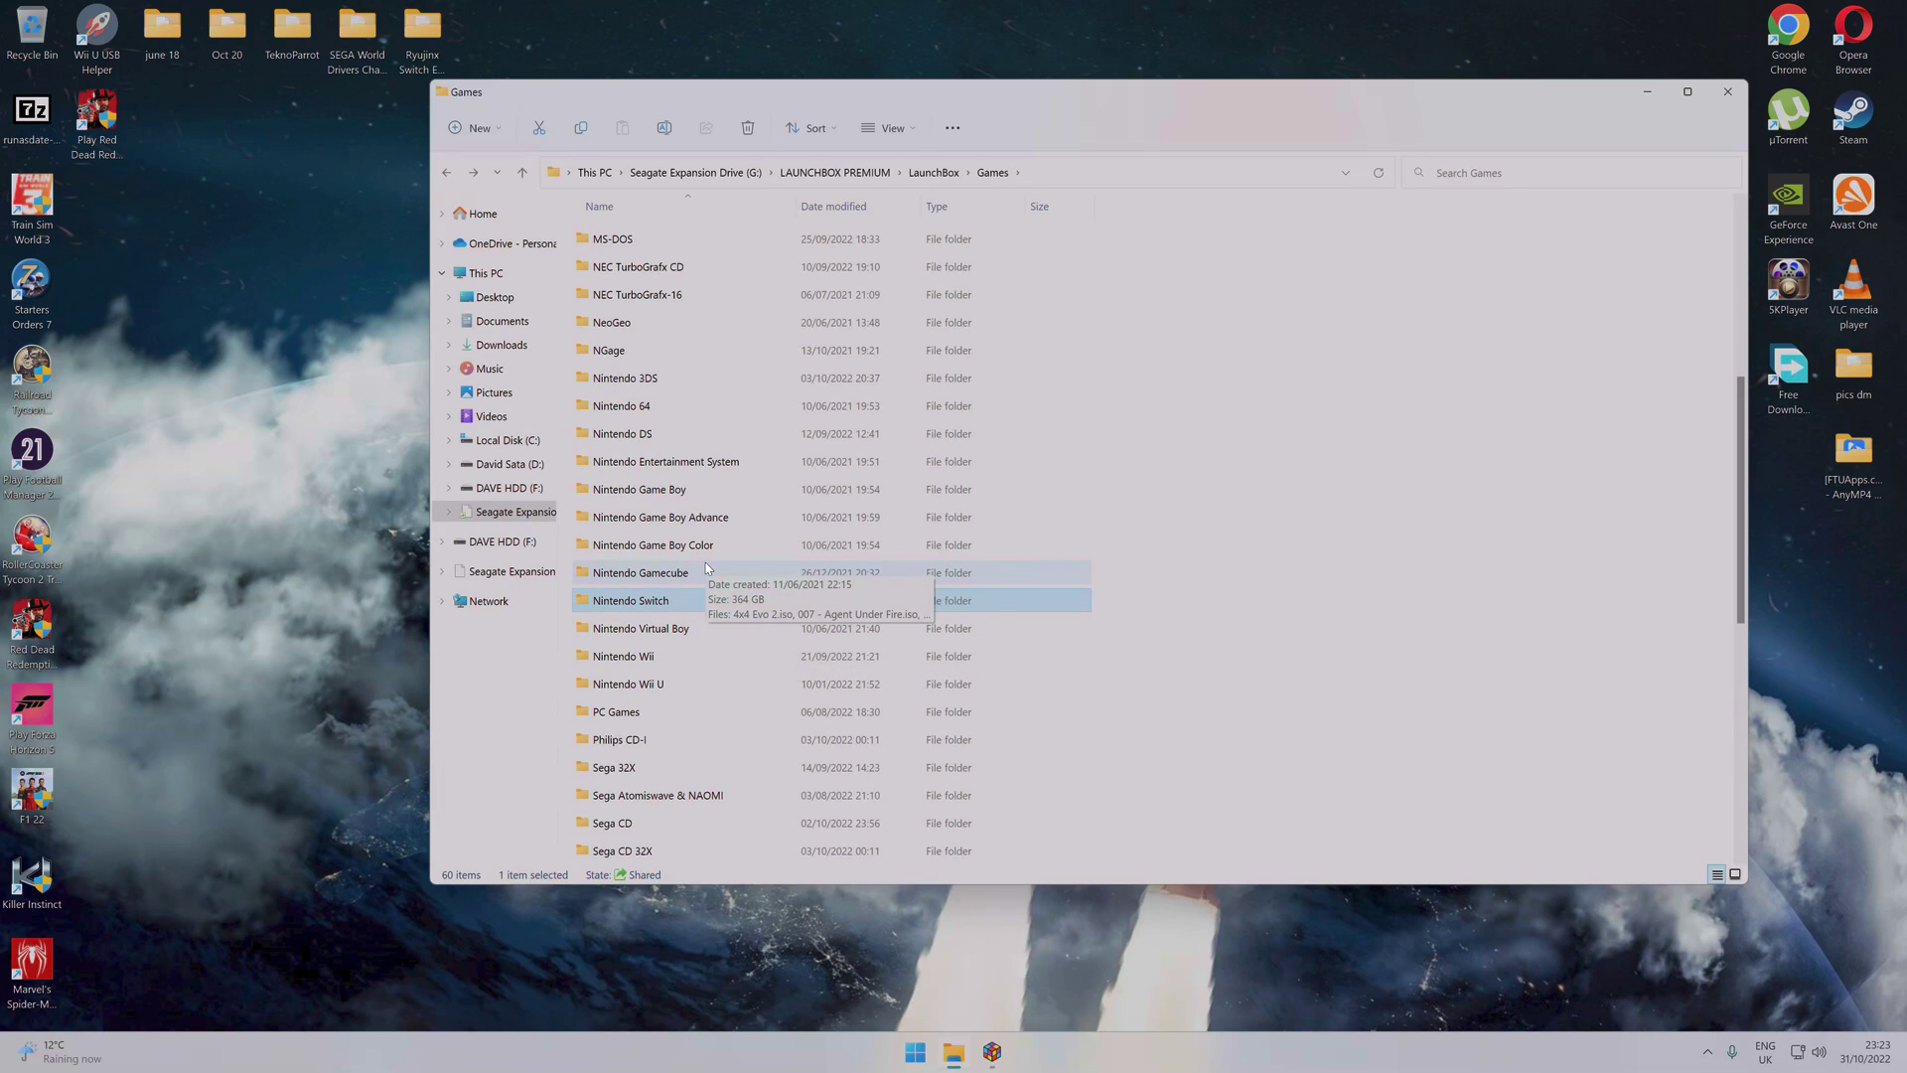
key(alt+Up)
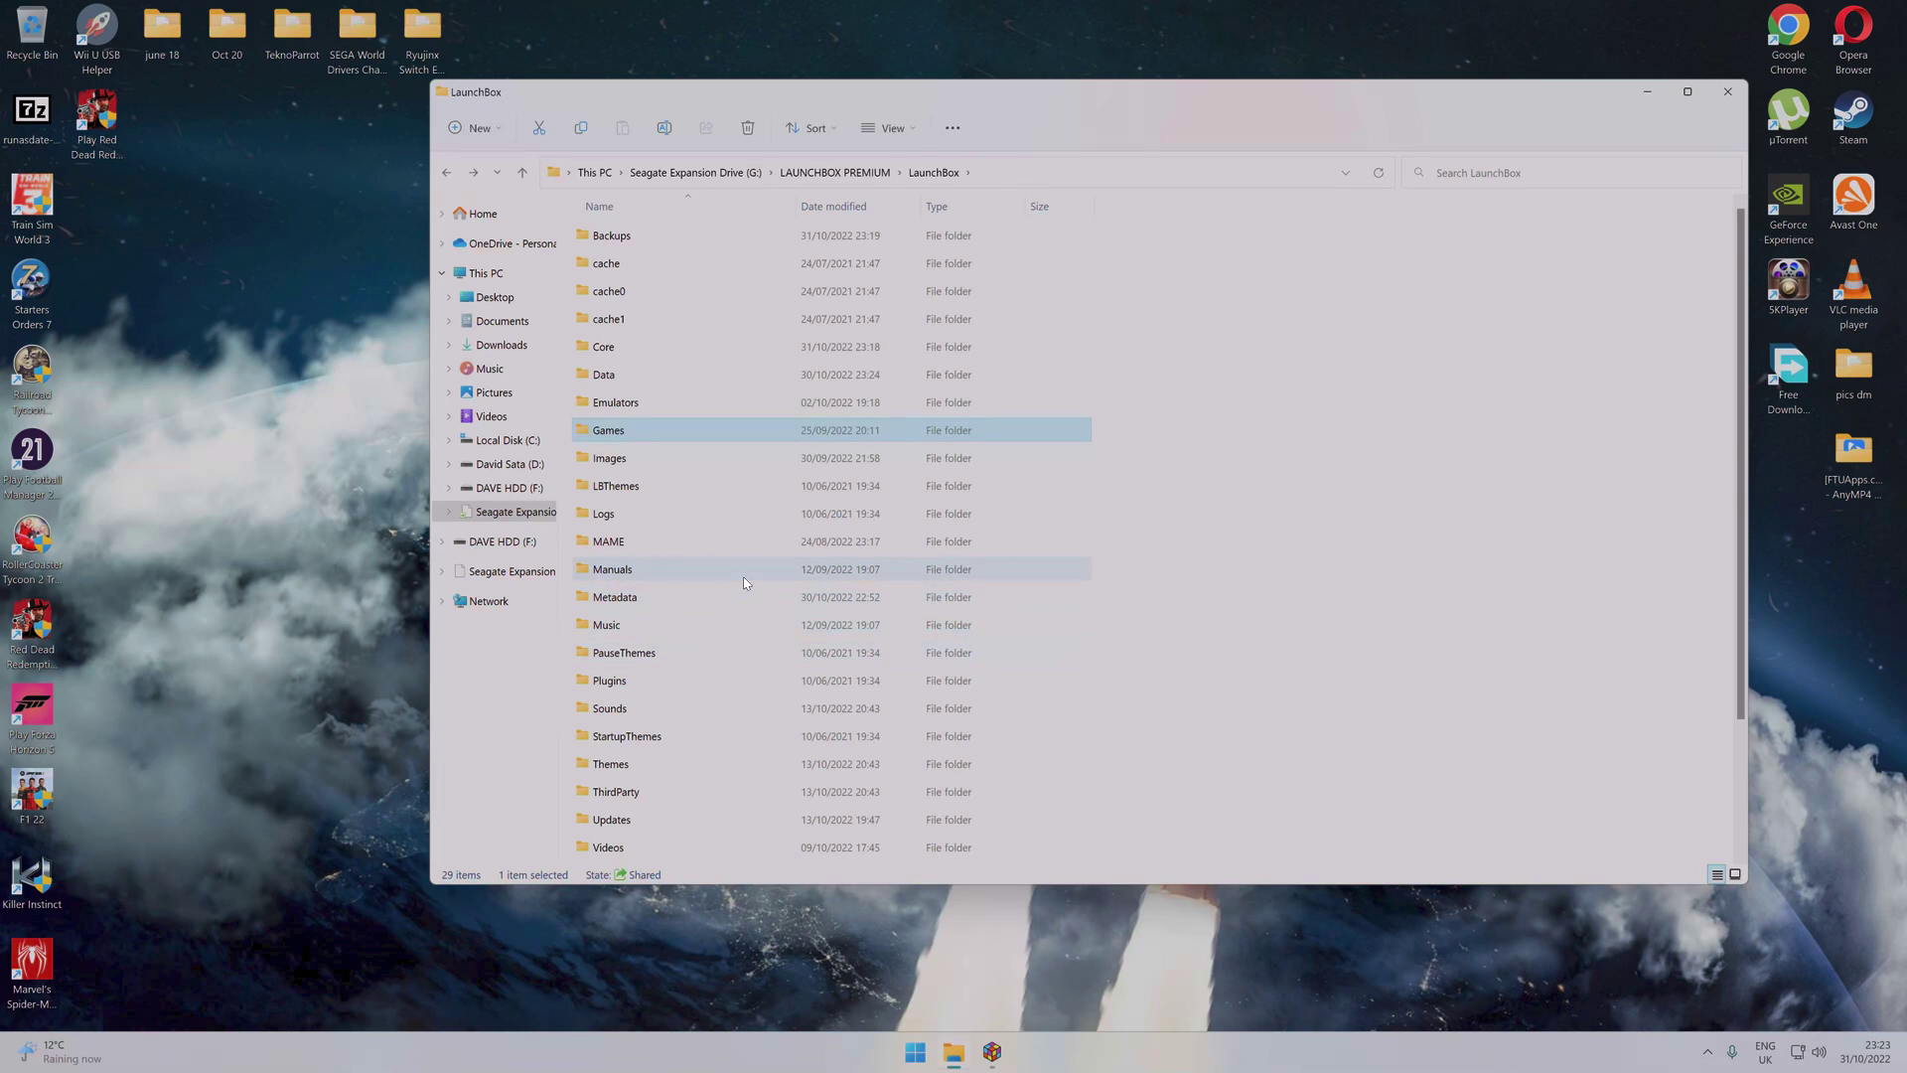
key(alt+Up)
key(alt+Left)
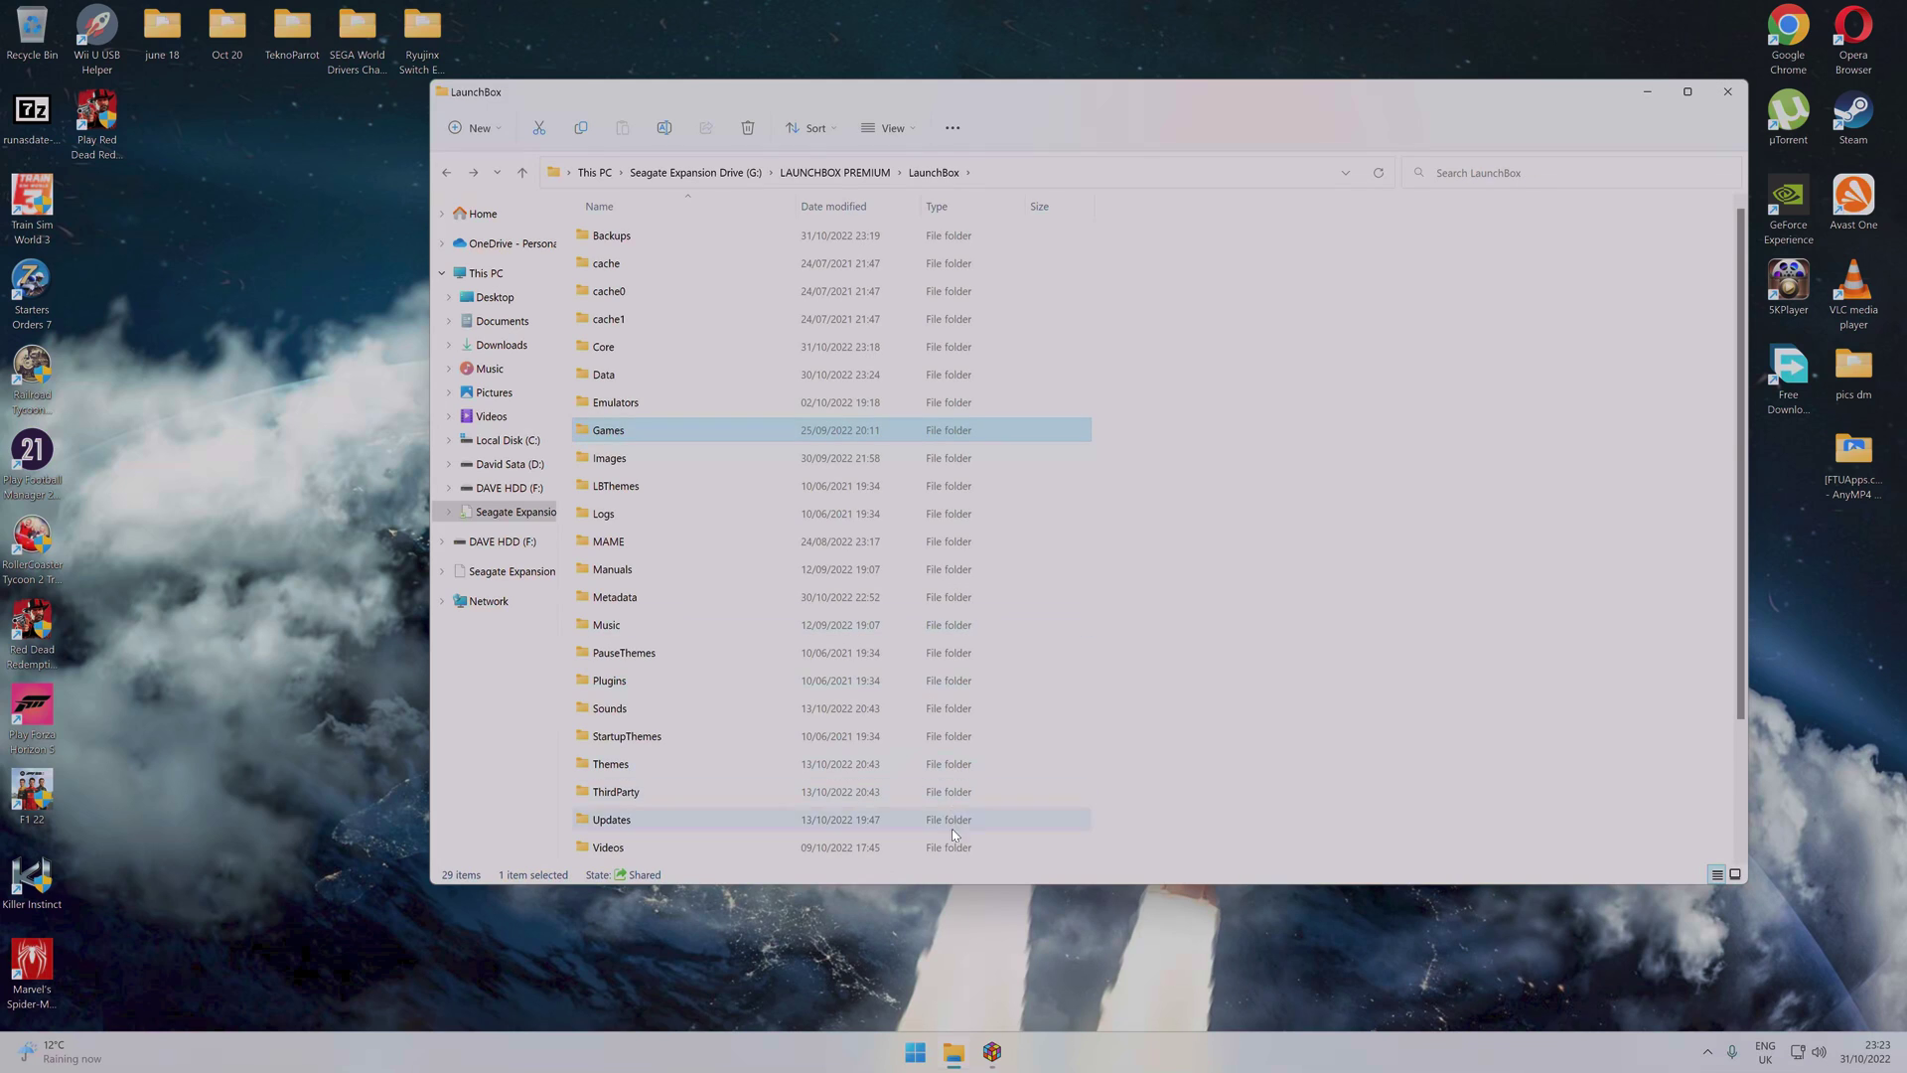
click(1647, 92)
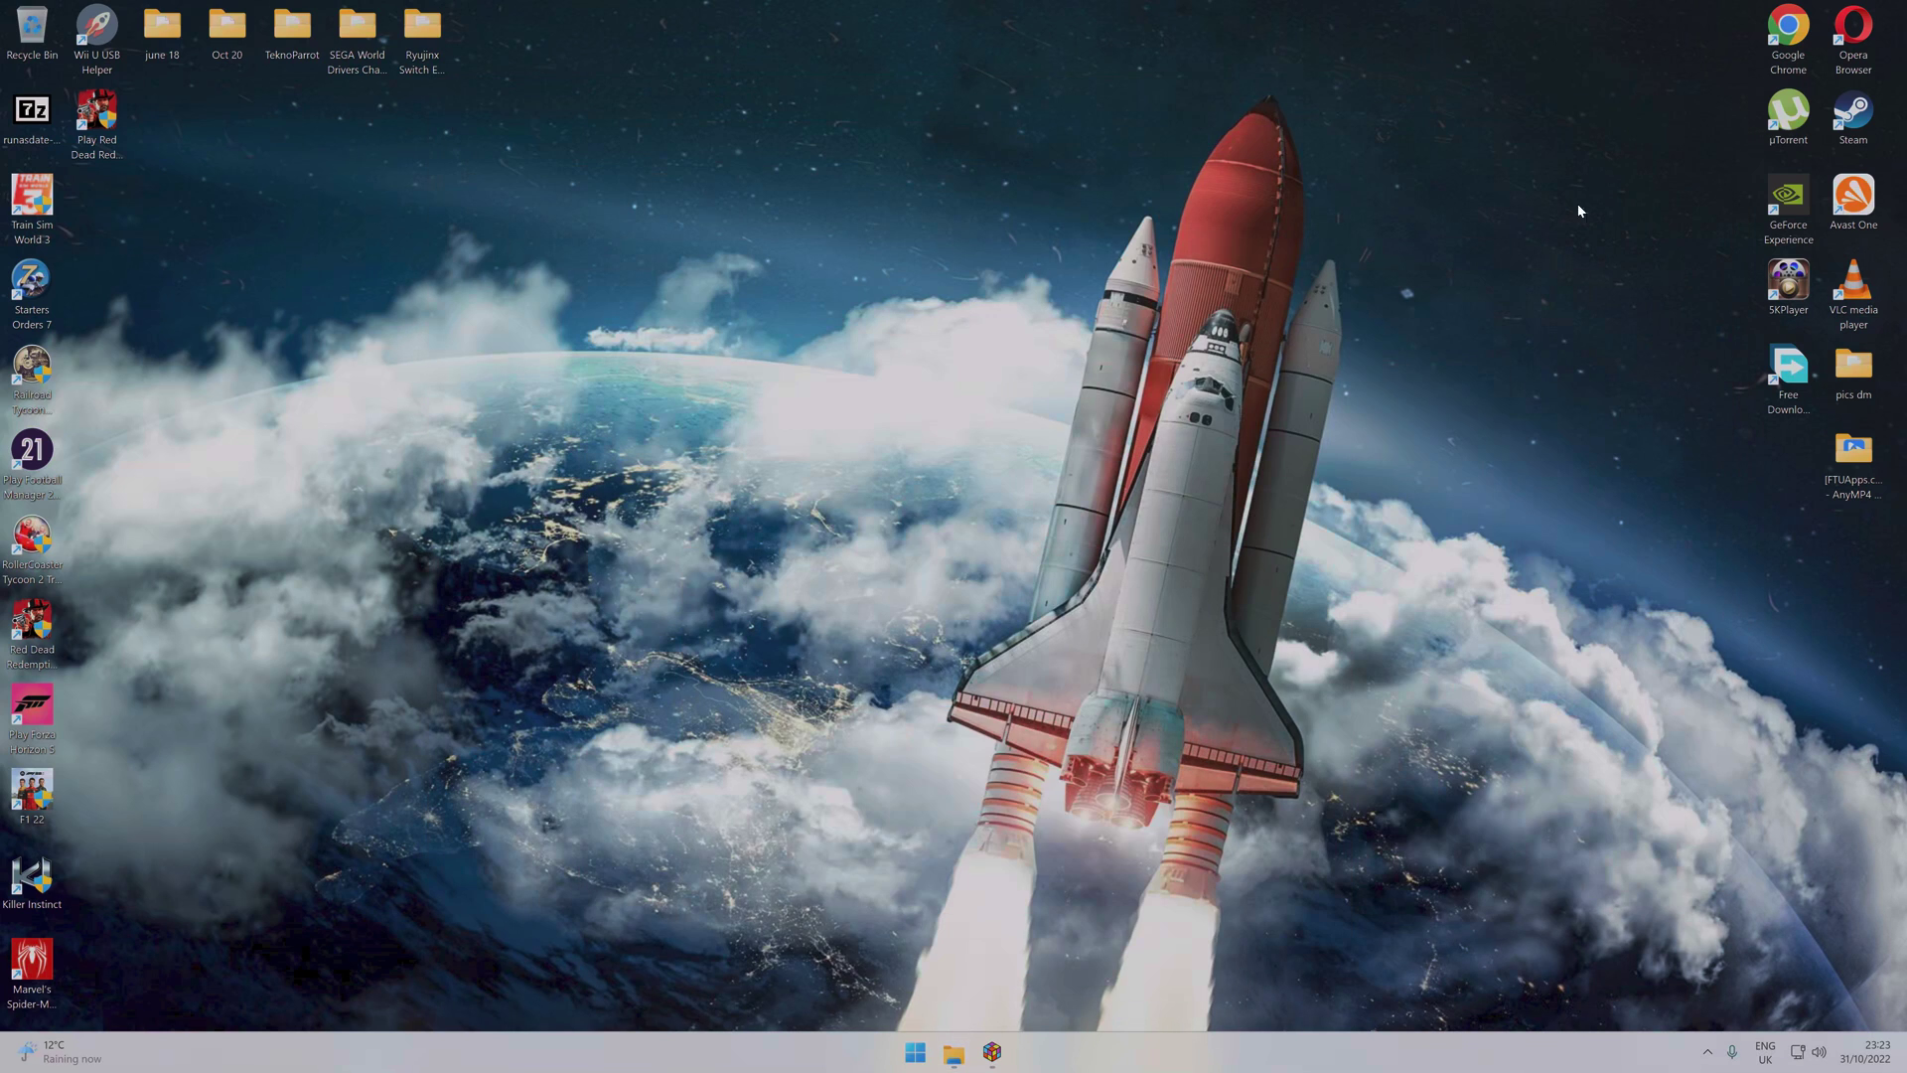
Switch to LaunchBox, open the list of managed emulators and find the Ryujinx Switch Emulator and Yuzu entries
click(992, 1053)
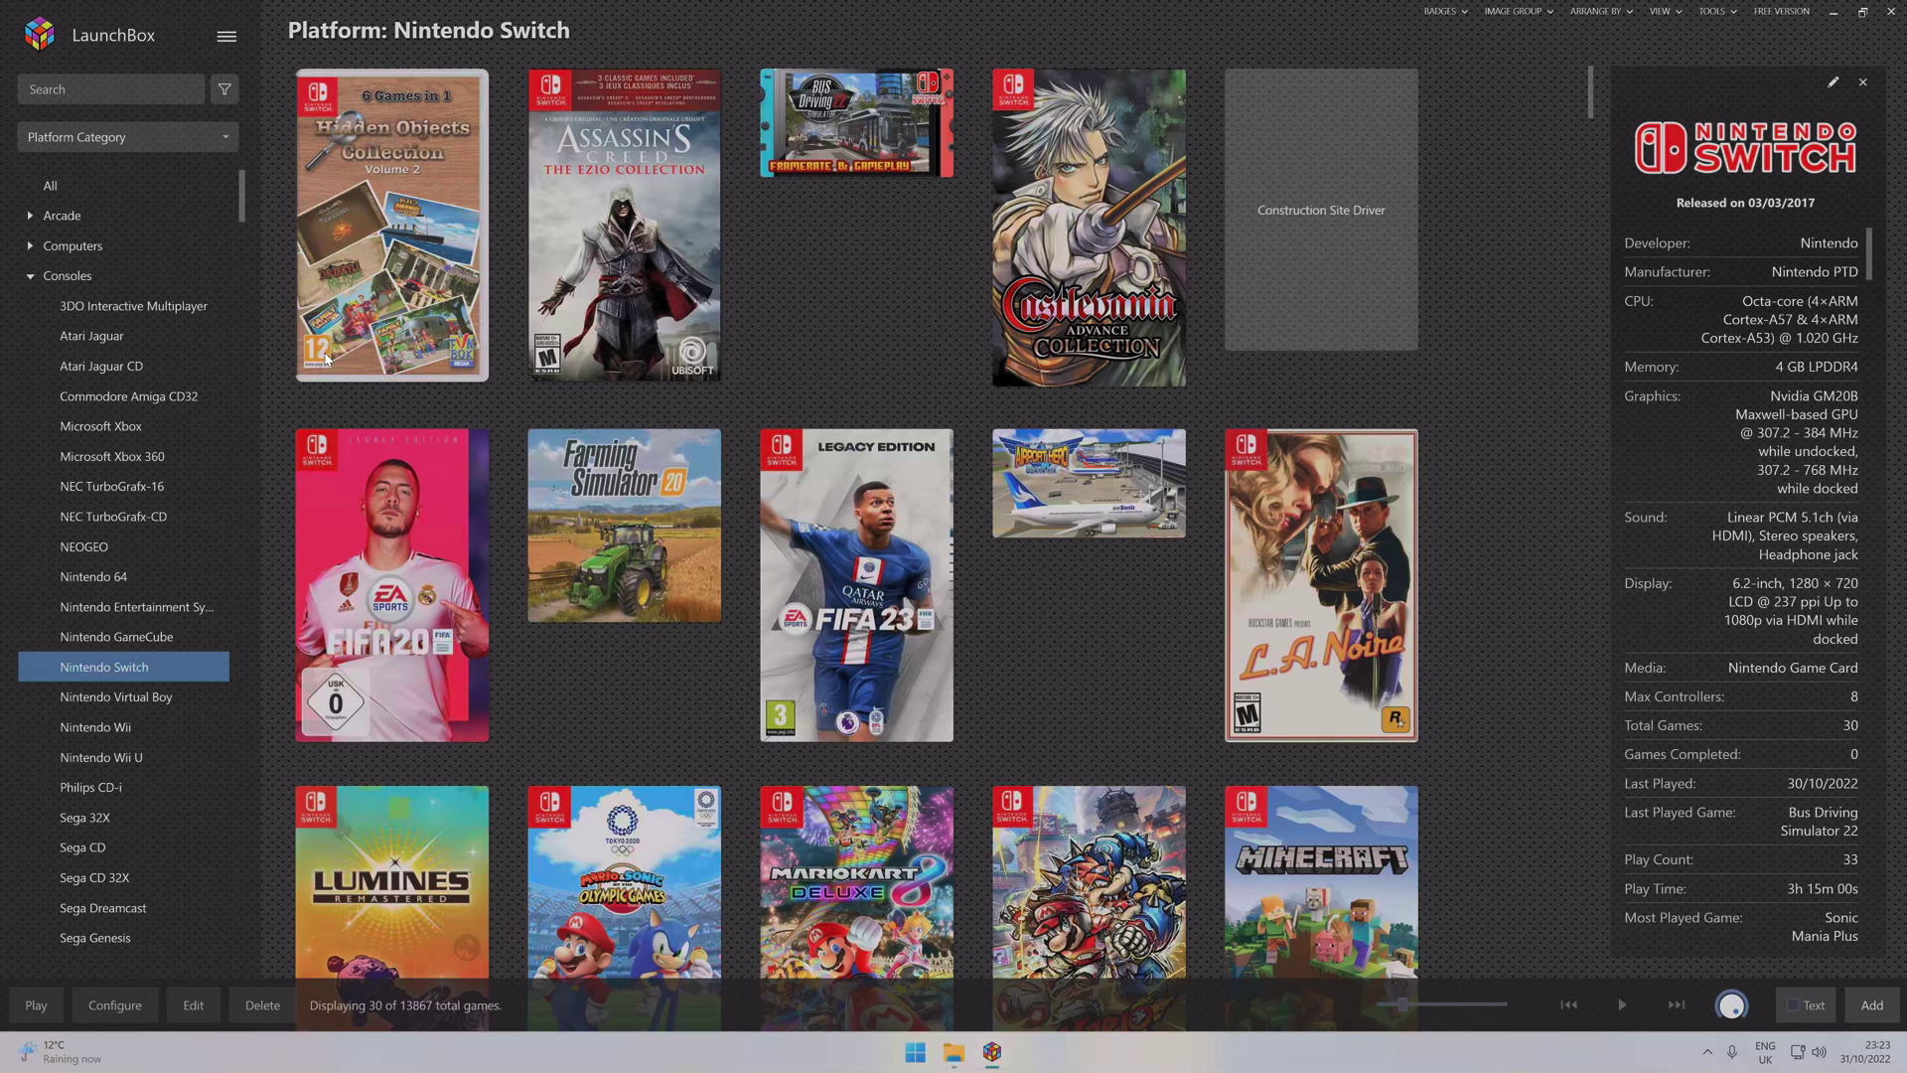
click(226, 37)
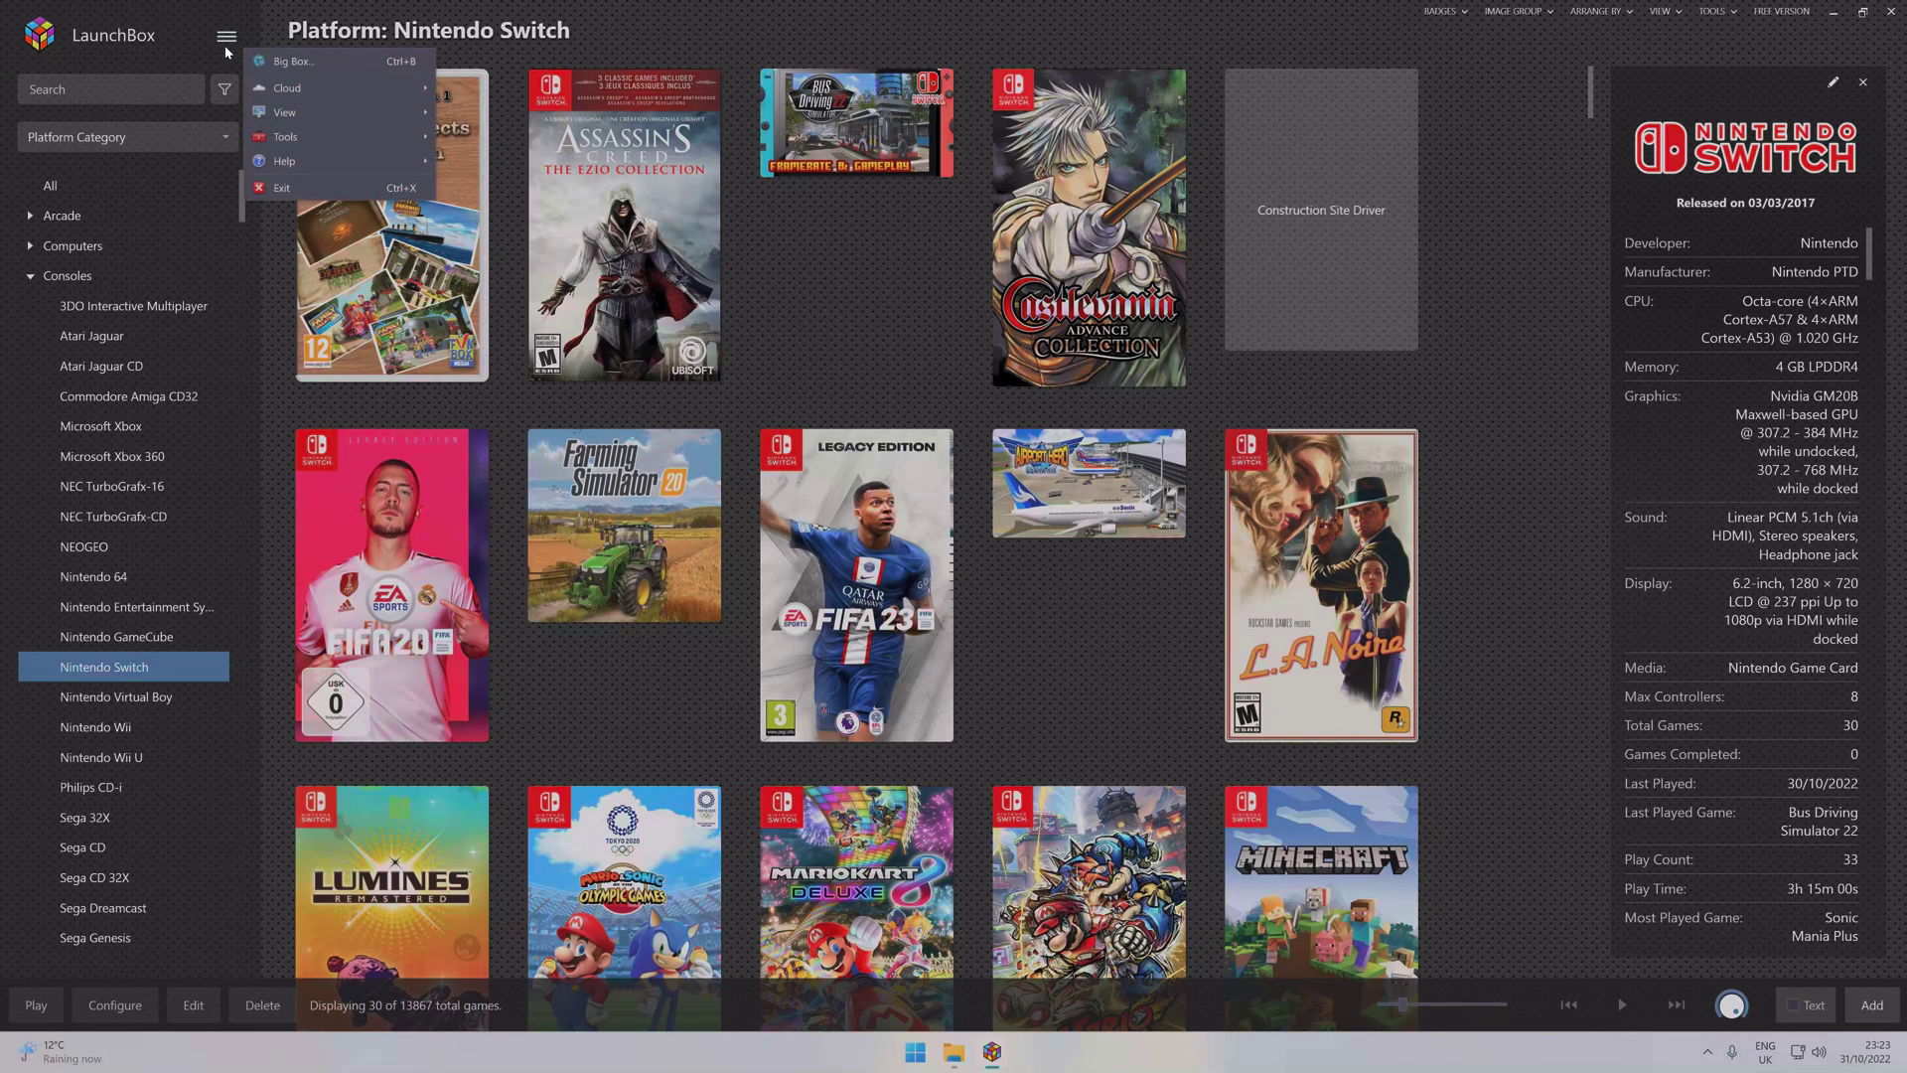
mouse_move(322, 143)
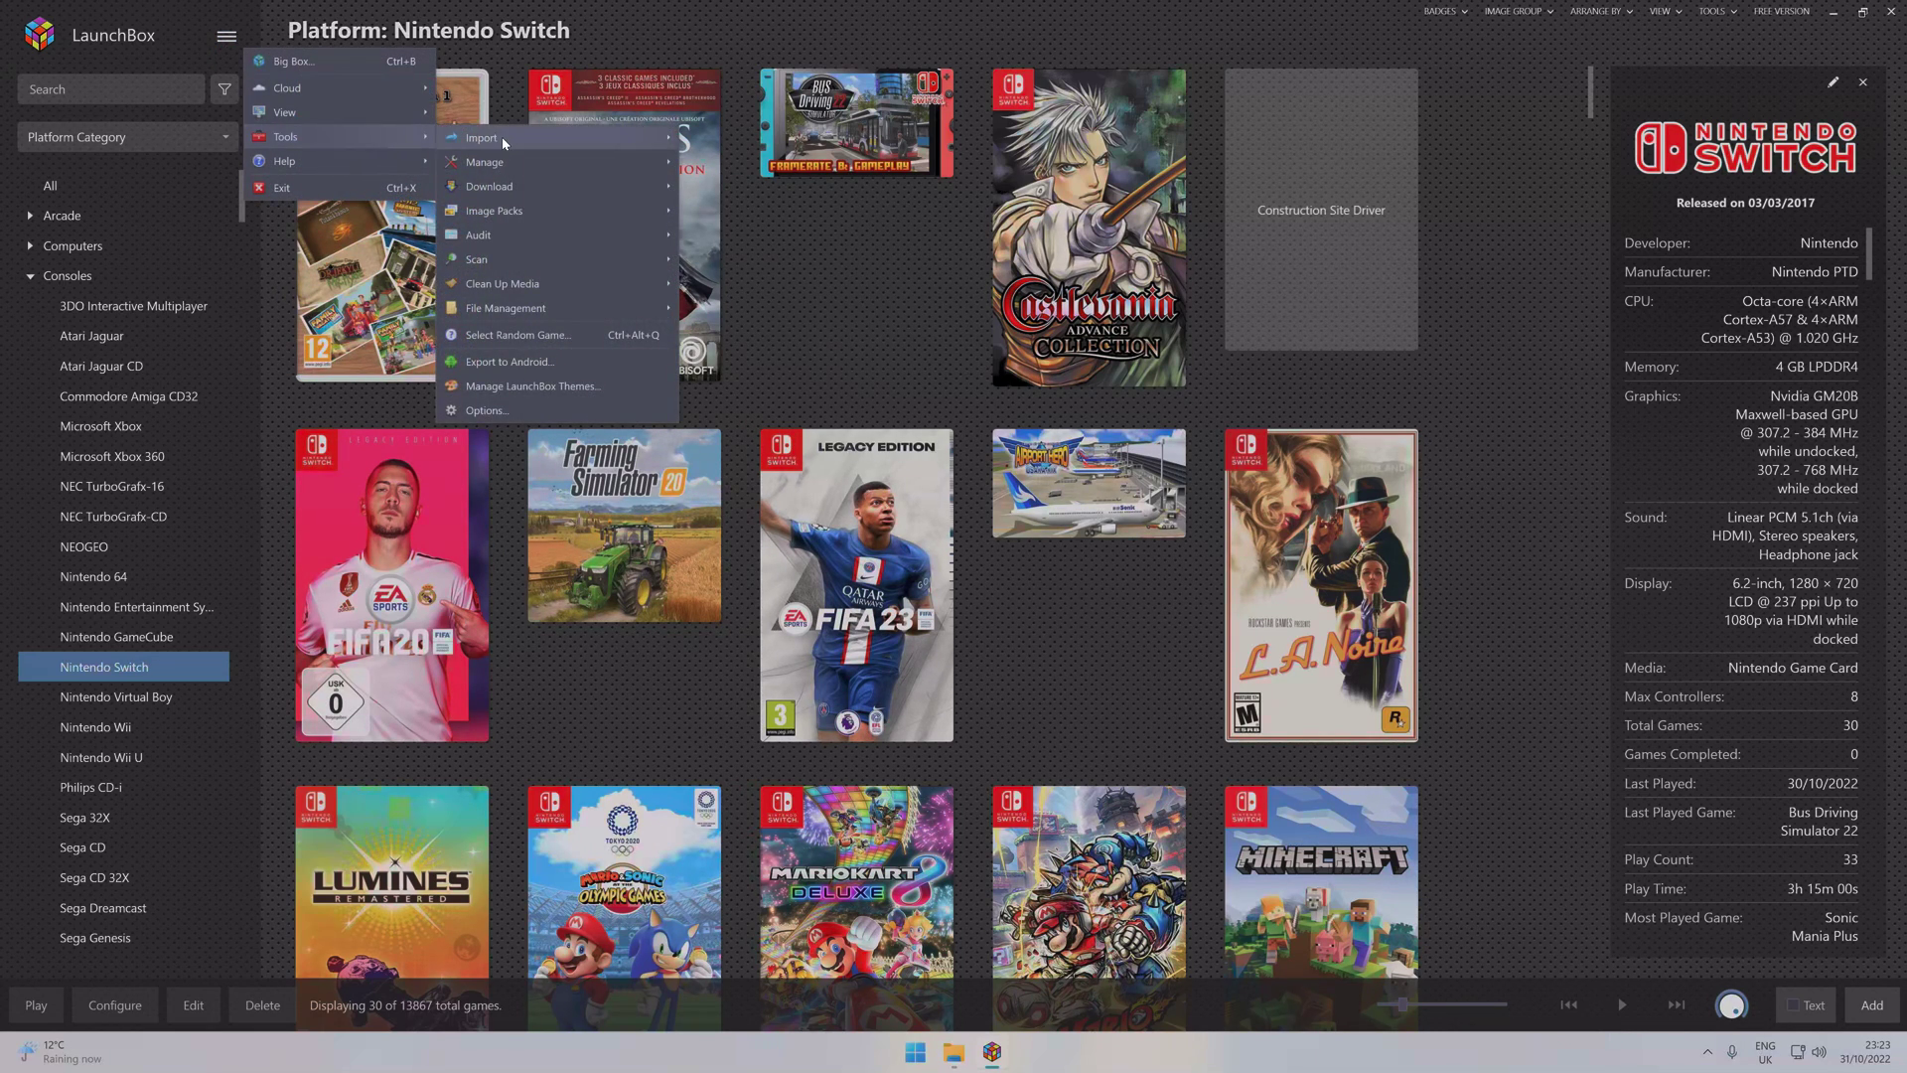
mouse_move(503, 138)
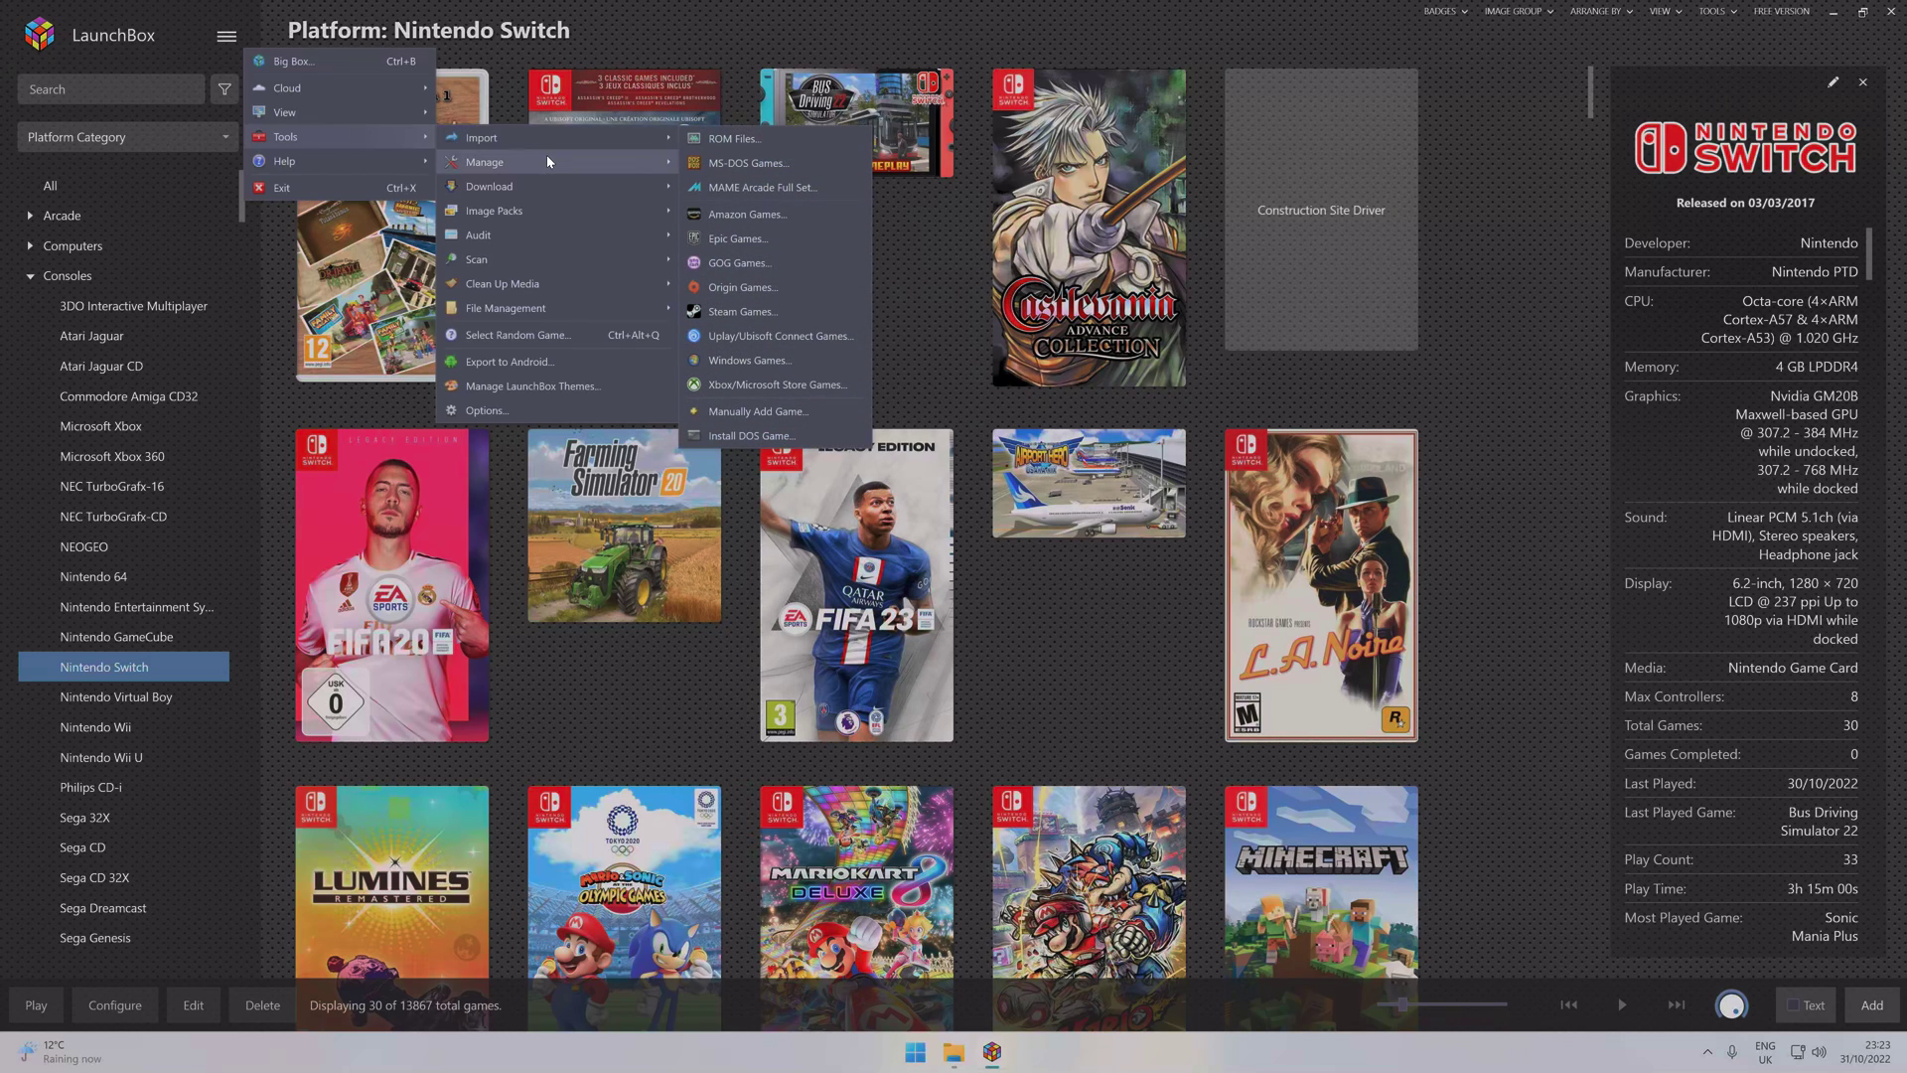
click(741, 164)
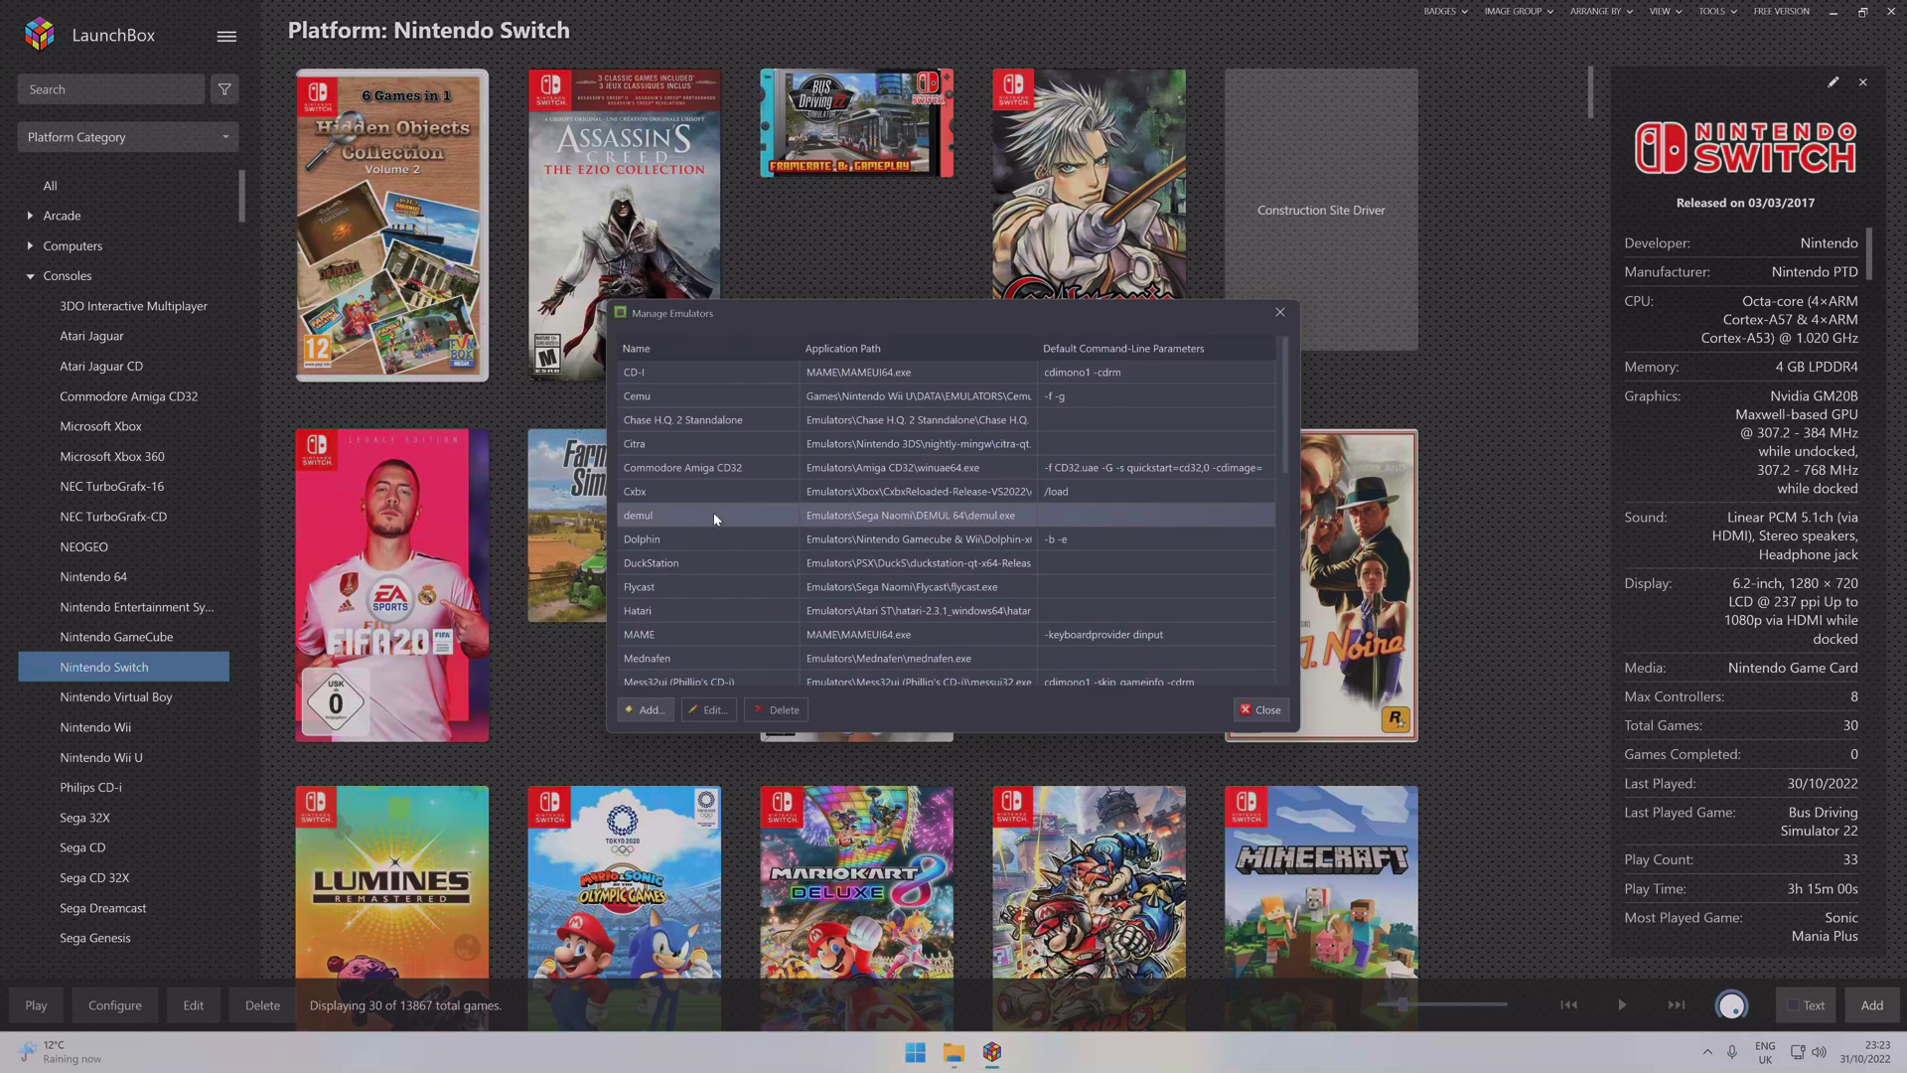
scroll(713, 510, down, 3)
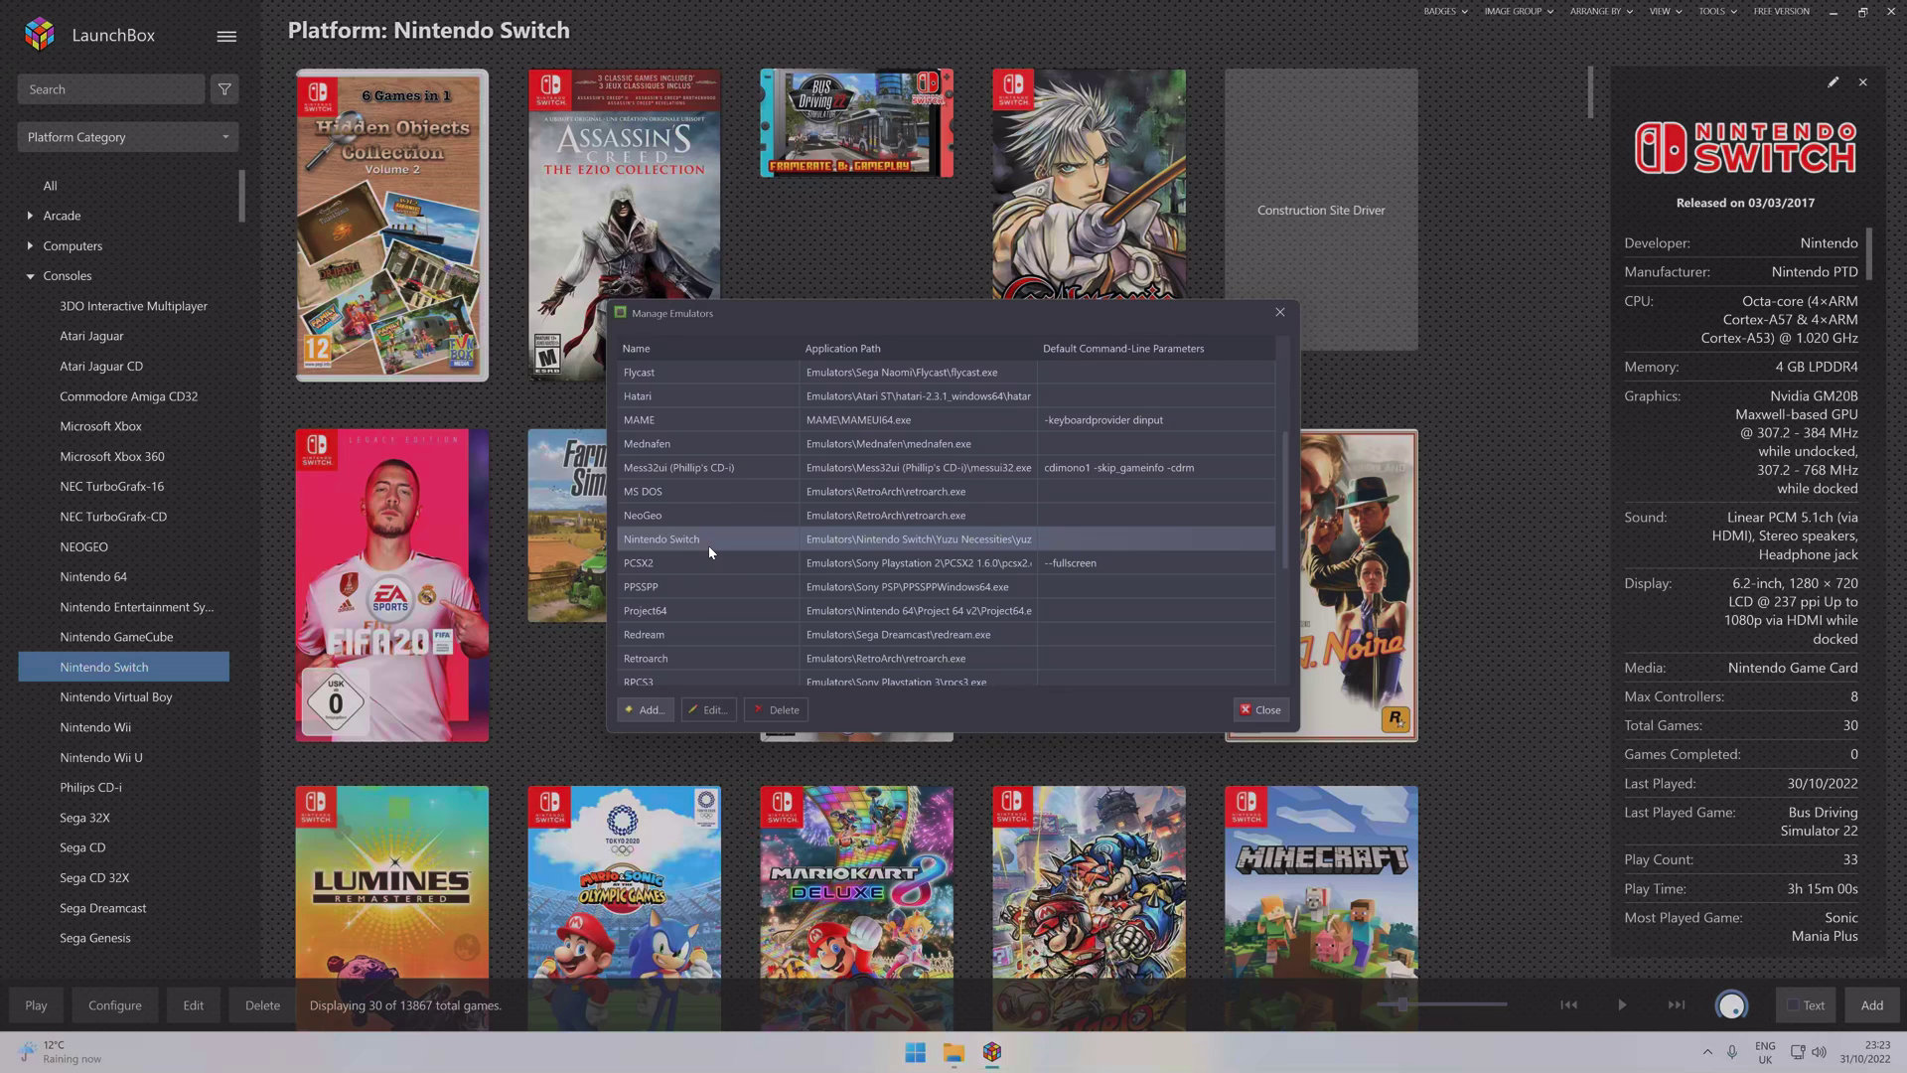
scroll(709, 549, down, 4)
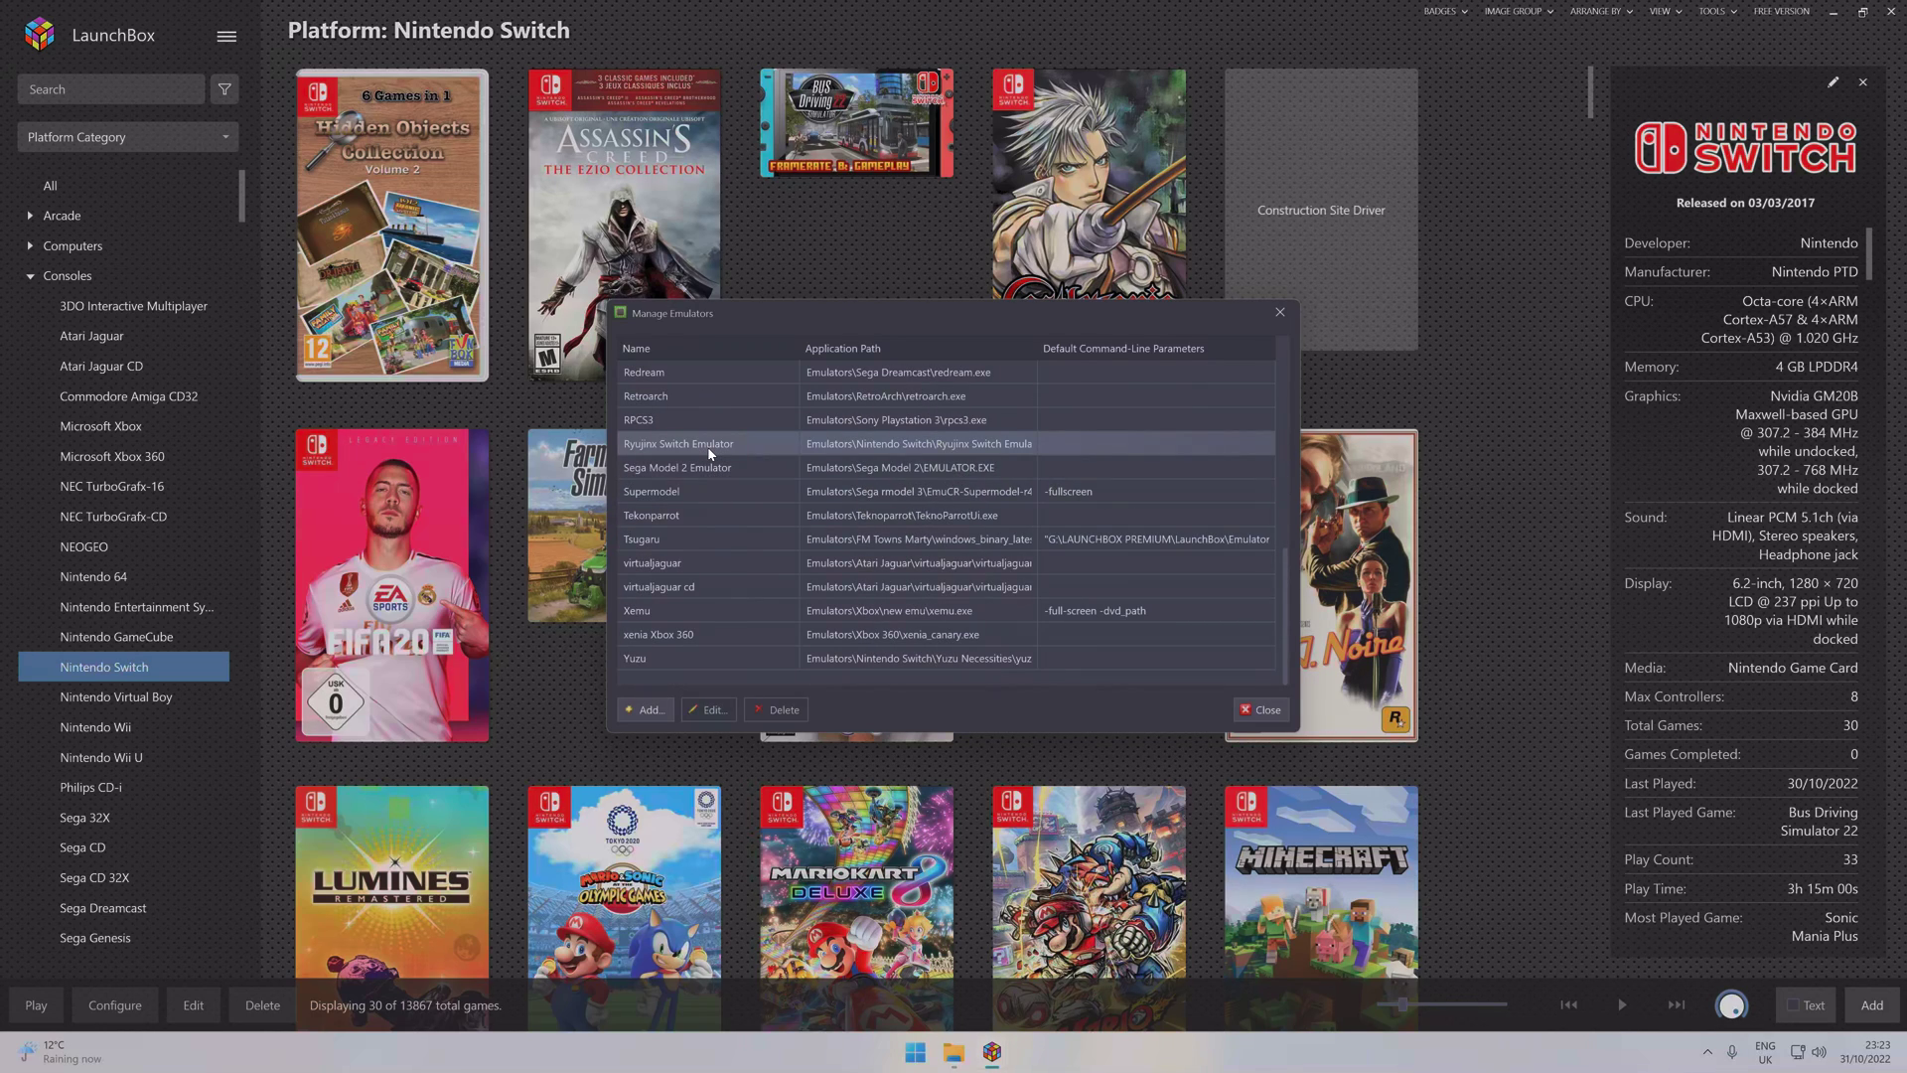
scroll(709, 453, up, 4)
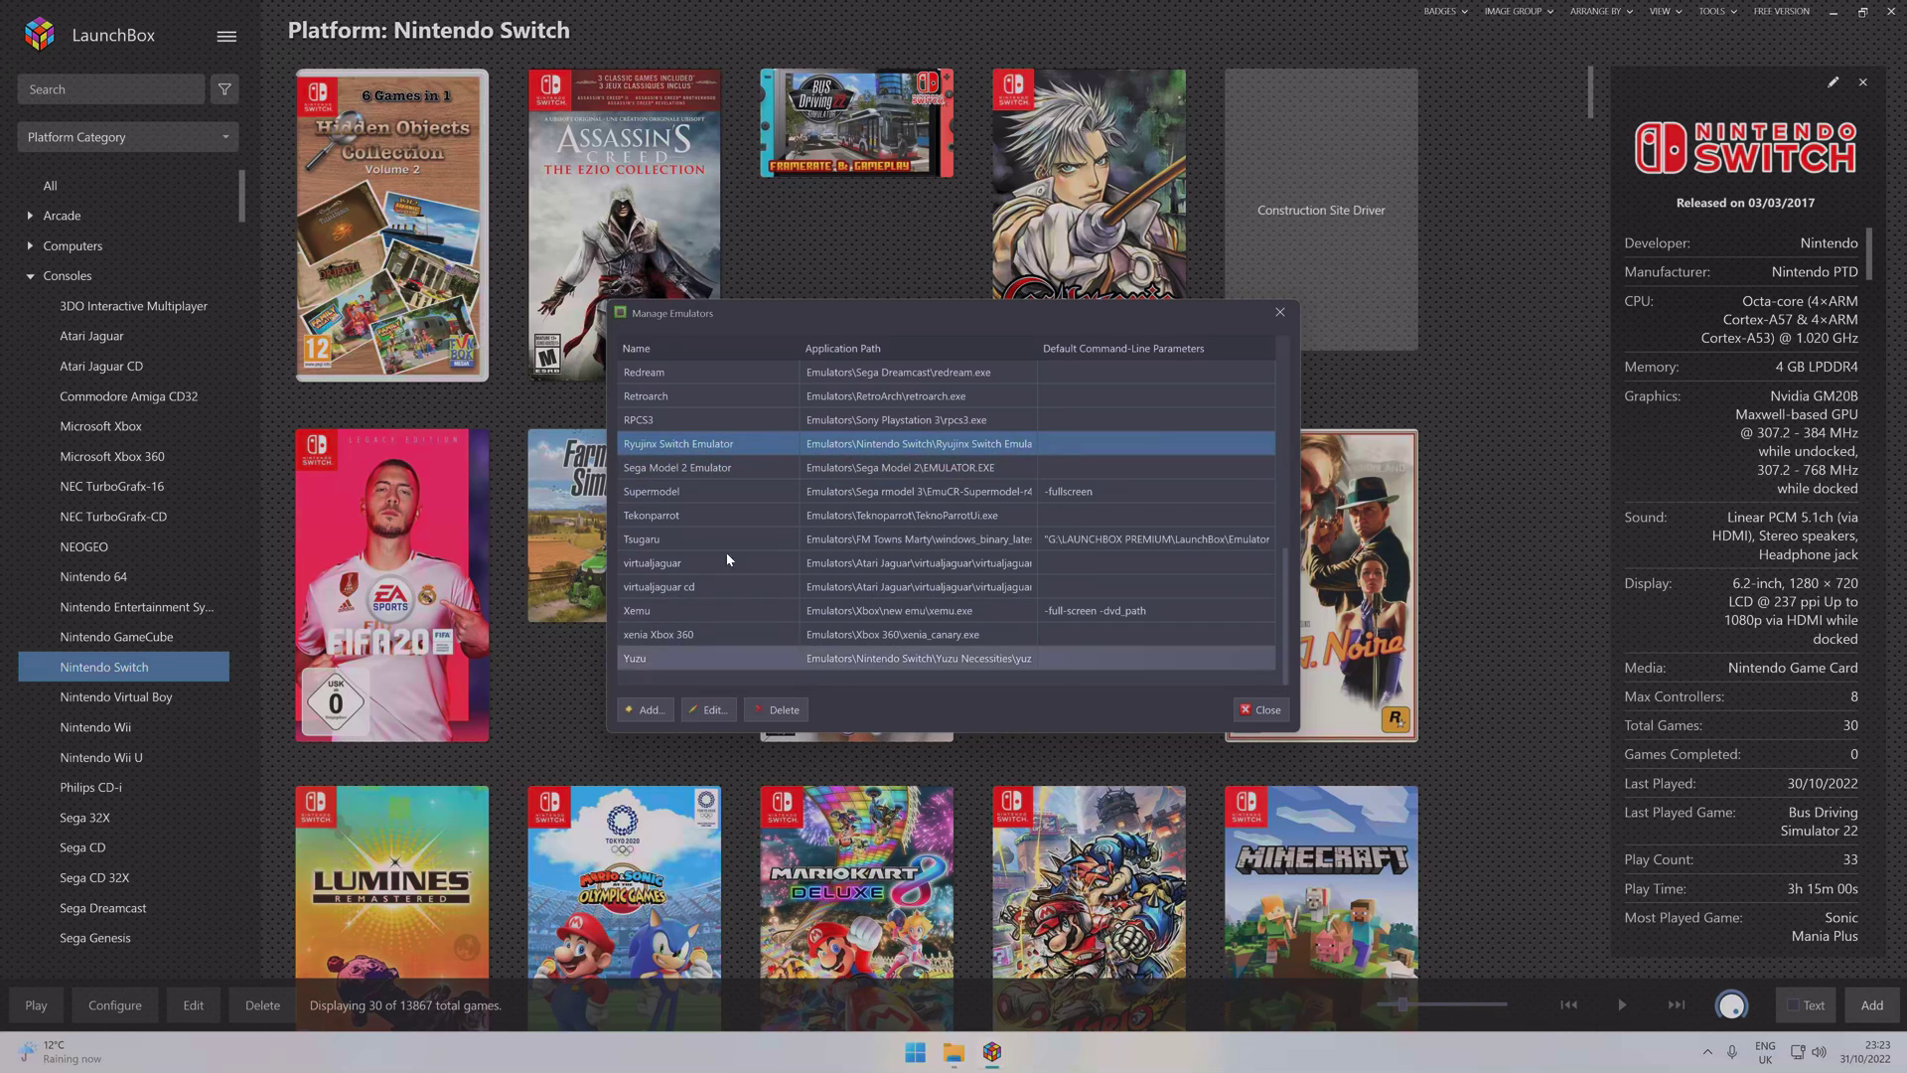
scroll(693, 644, down, 4)
Check the Yuzu entry's details and associated platforms without saving, select the Ryujinx Switch Emulator entry, and close the emulator list
click(690, 655)
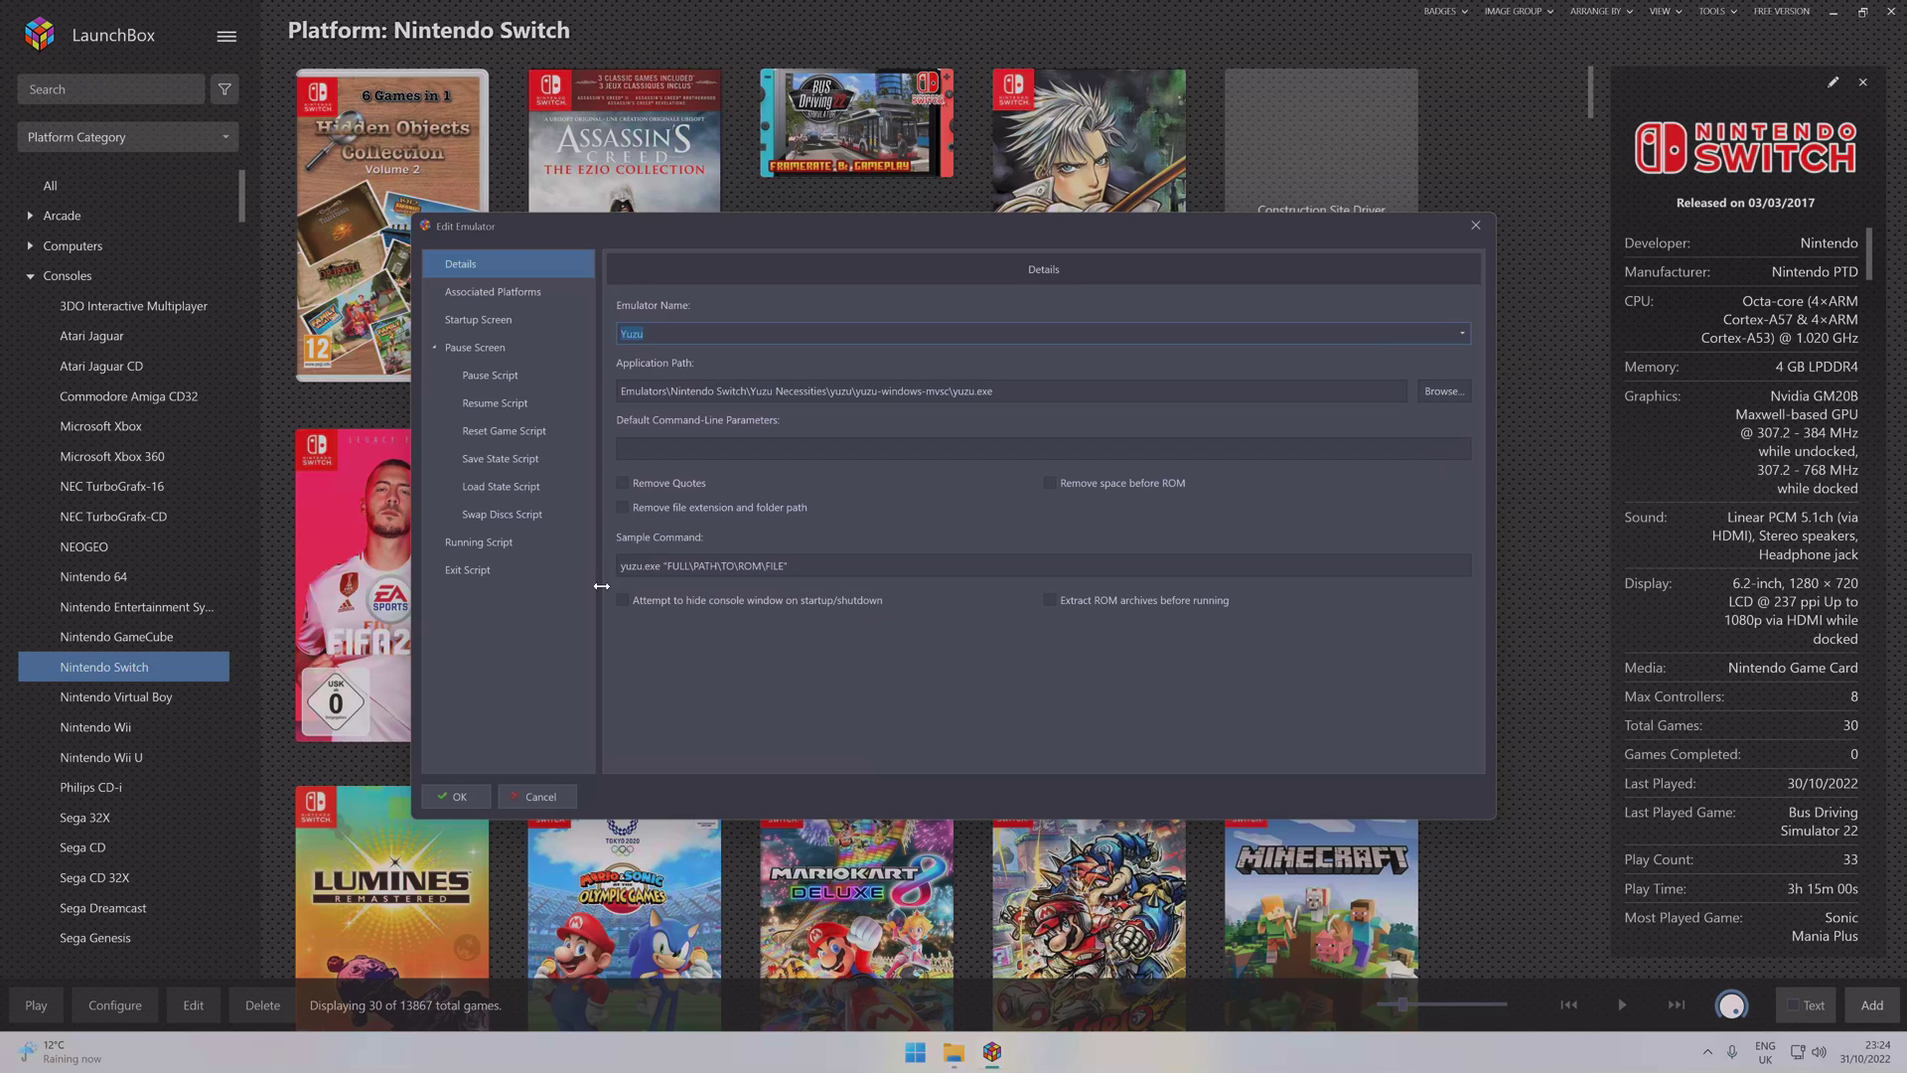
click(531, 306)
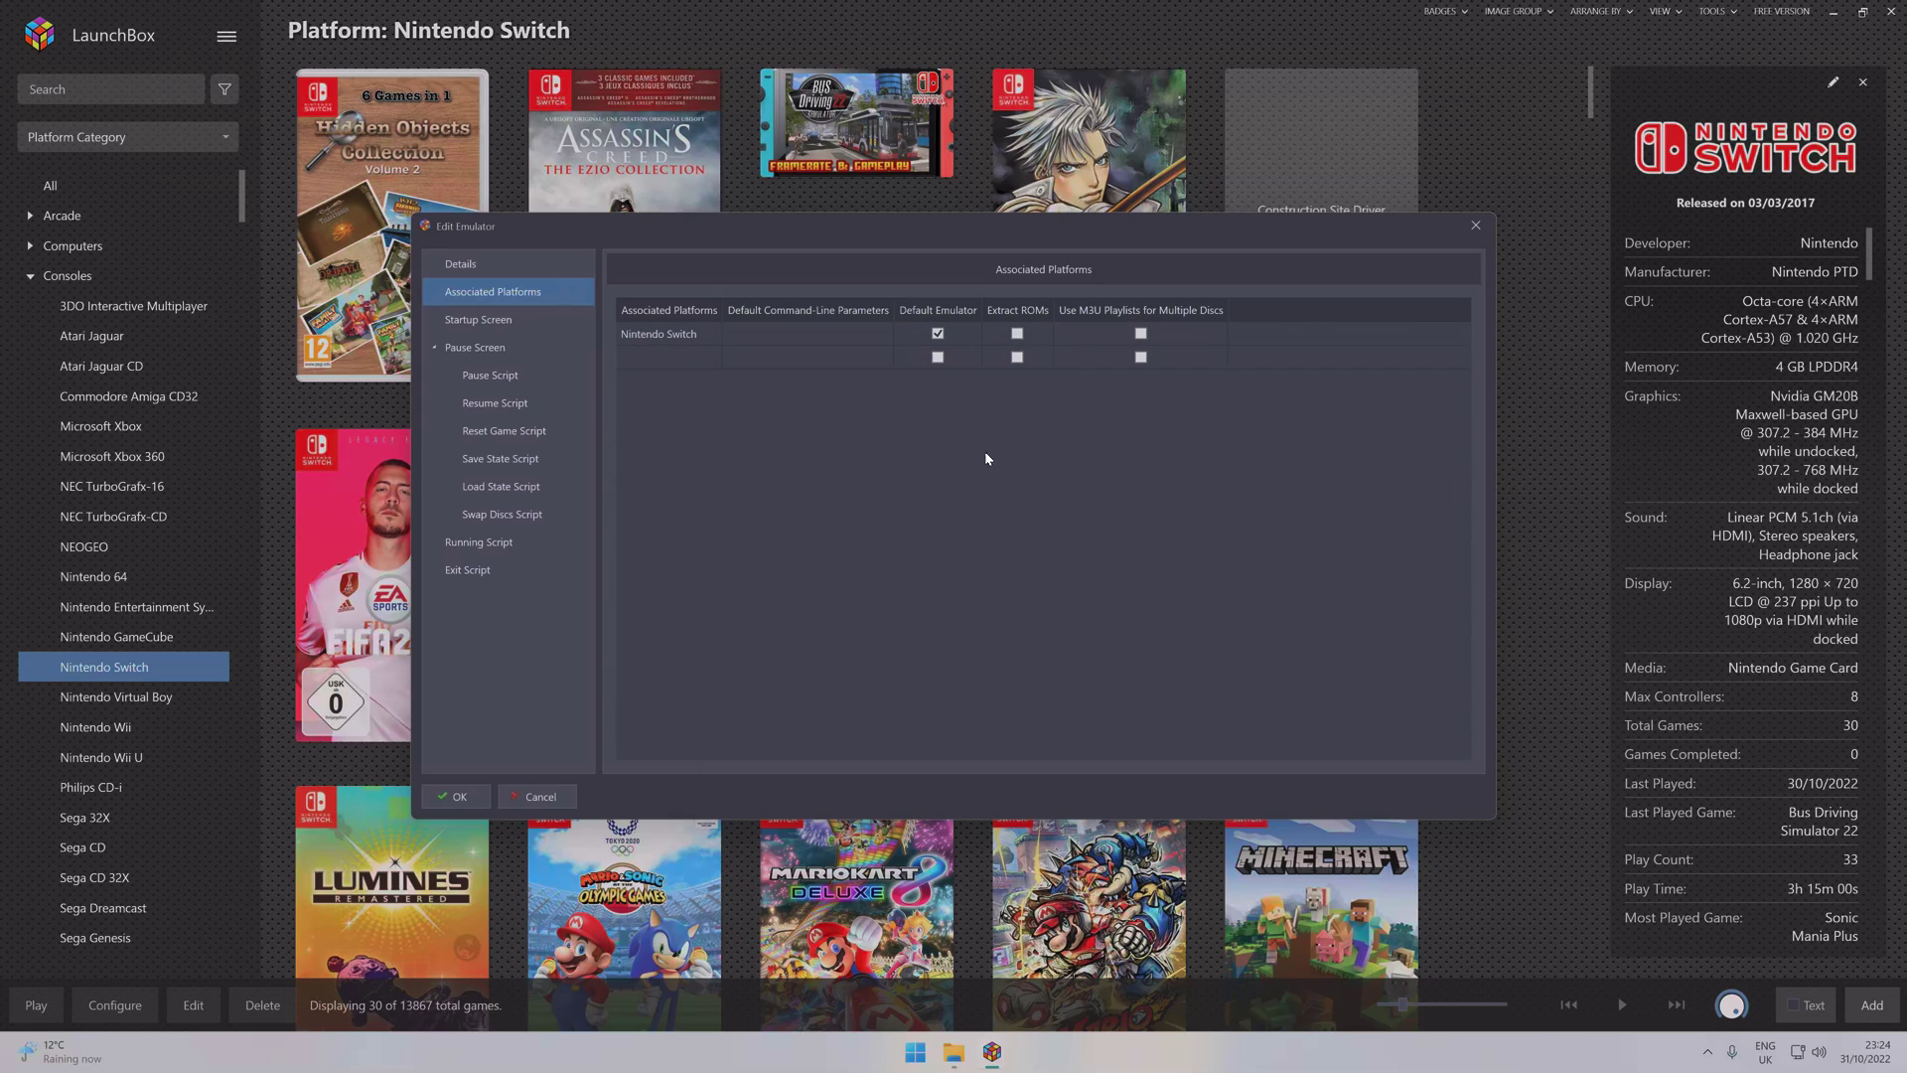
click(555, 796)
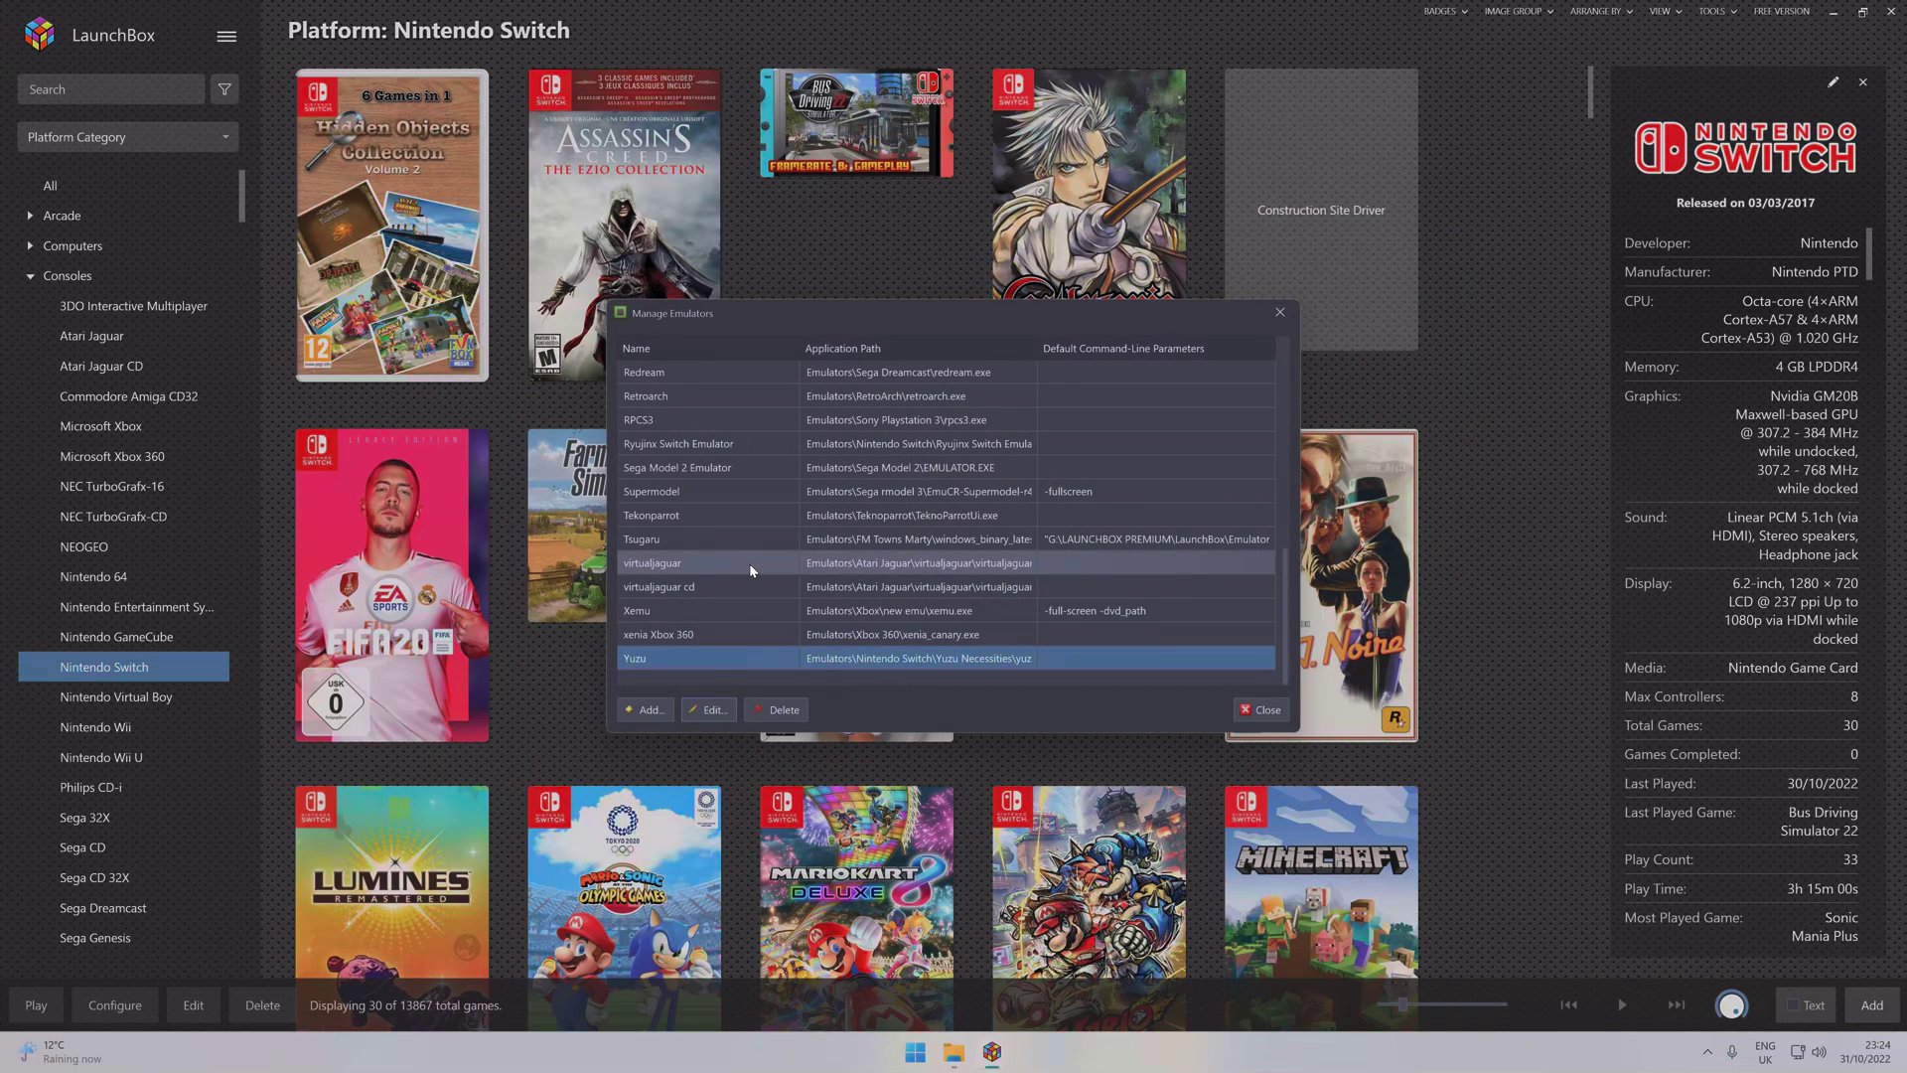
click(695, 444)
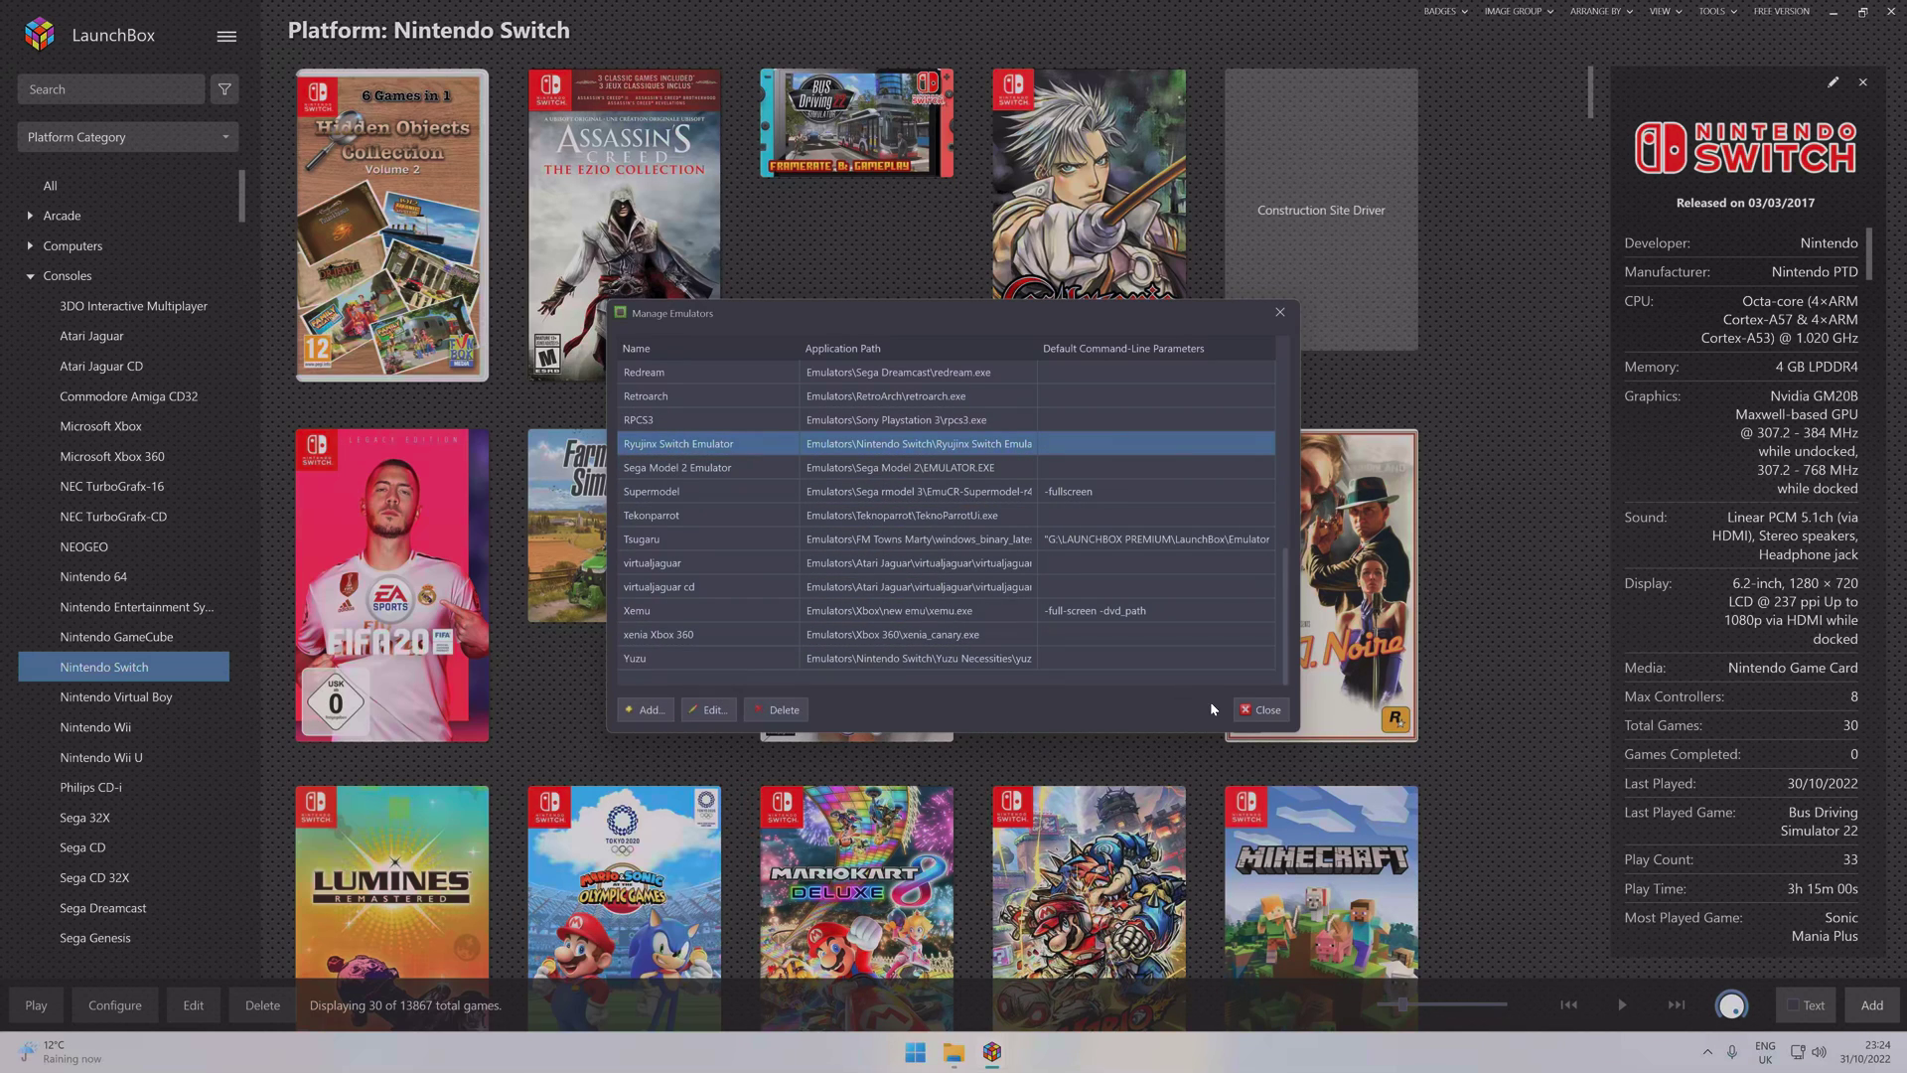
click(1277, 710)
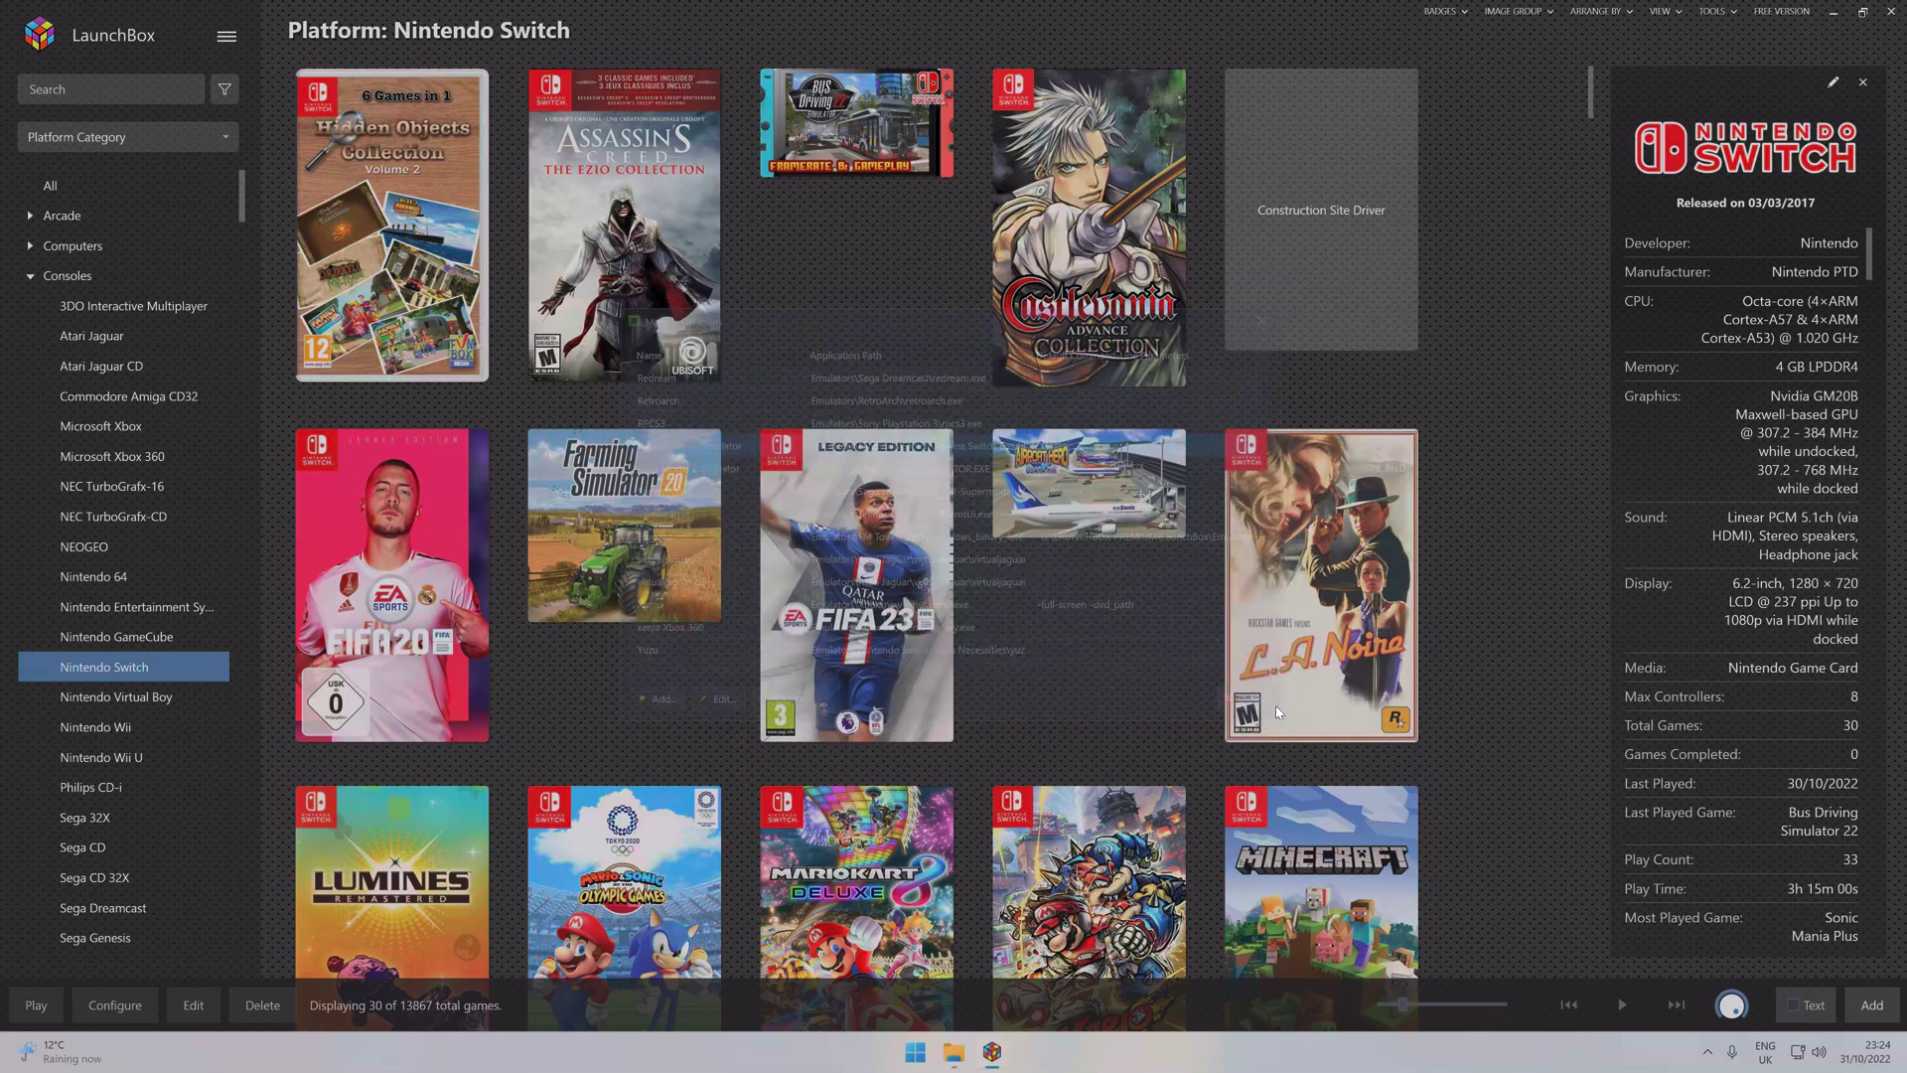
Open the Import ROMs from Files wizard, view its file selection page and cancel the import
click(227, 36)
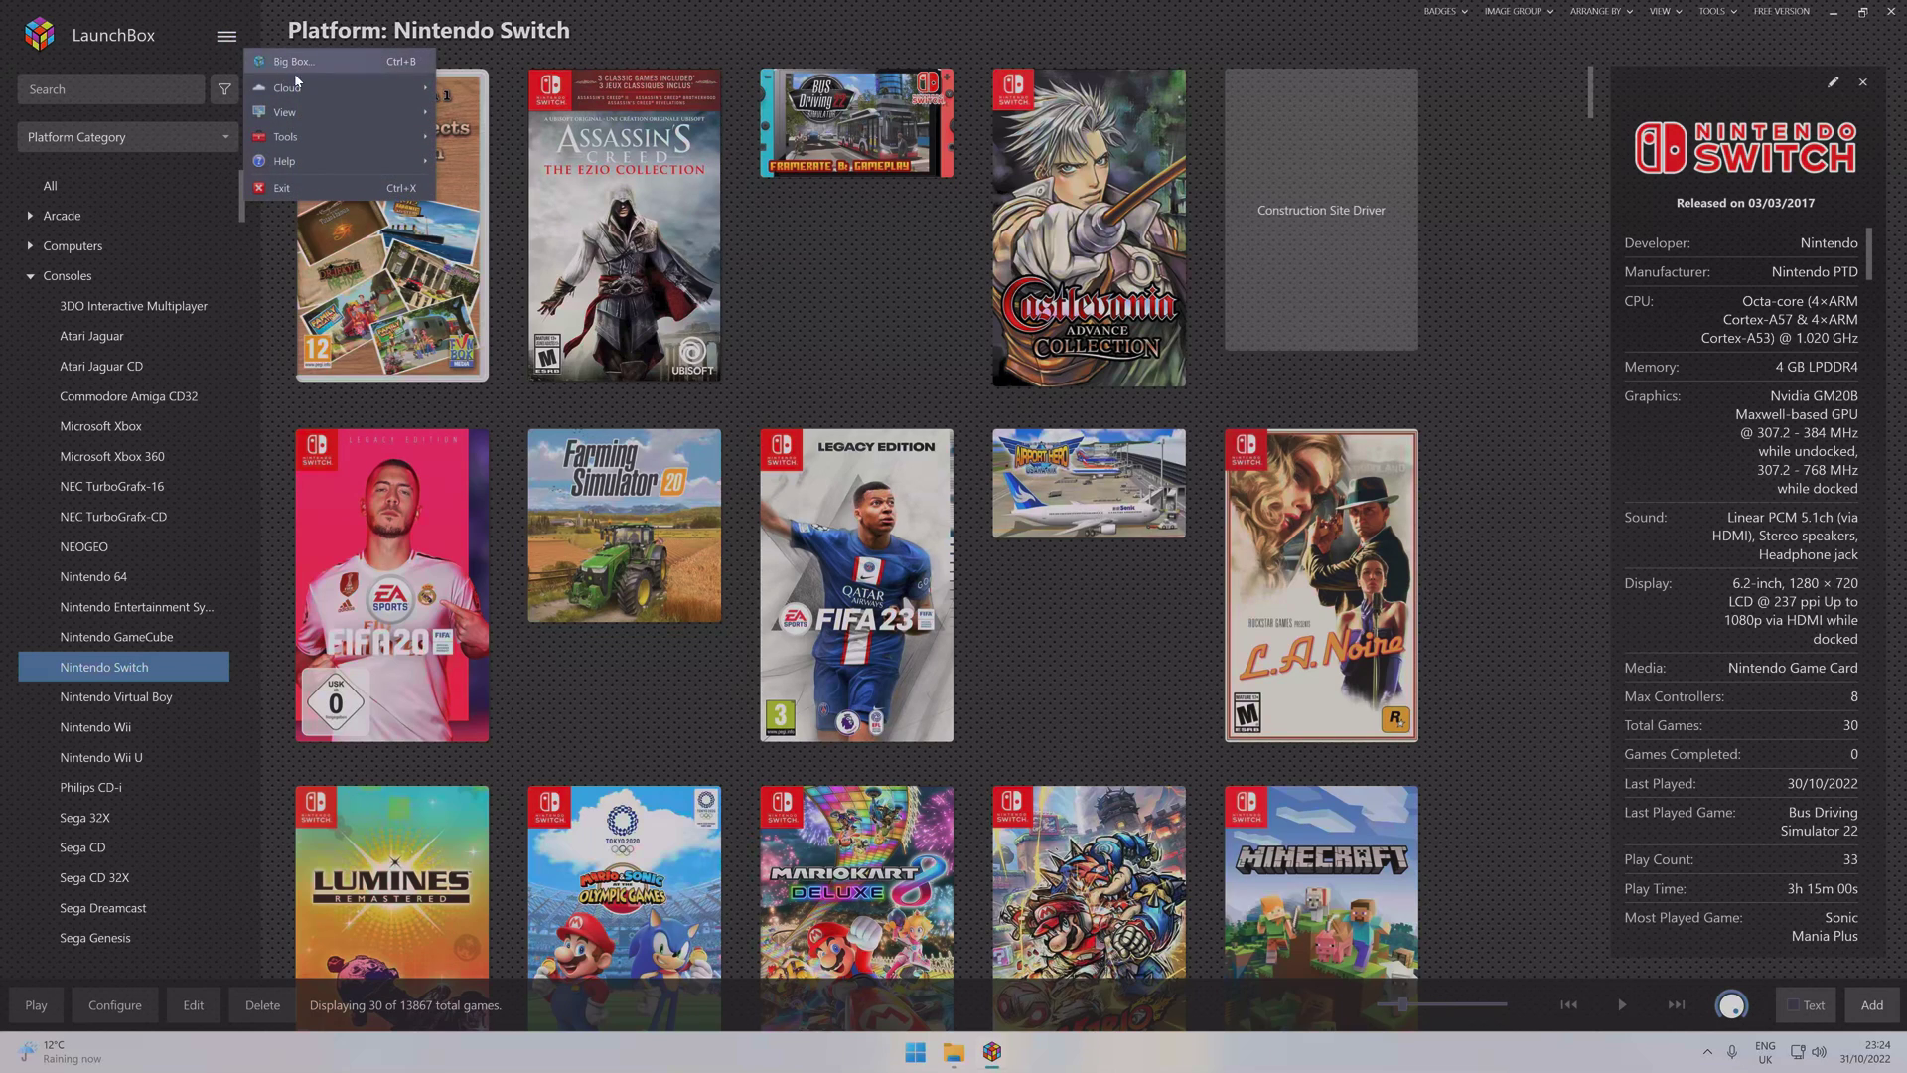
mouse_move(409, 134)
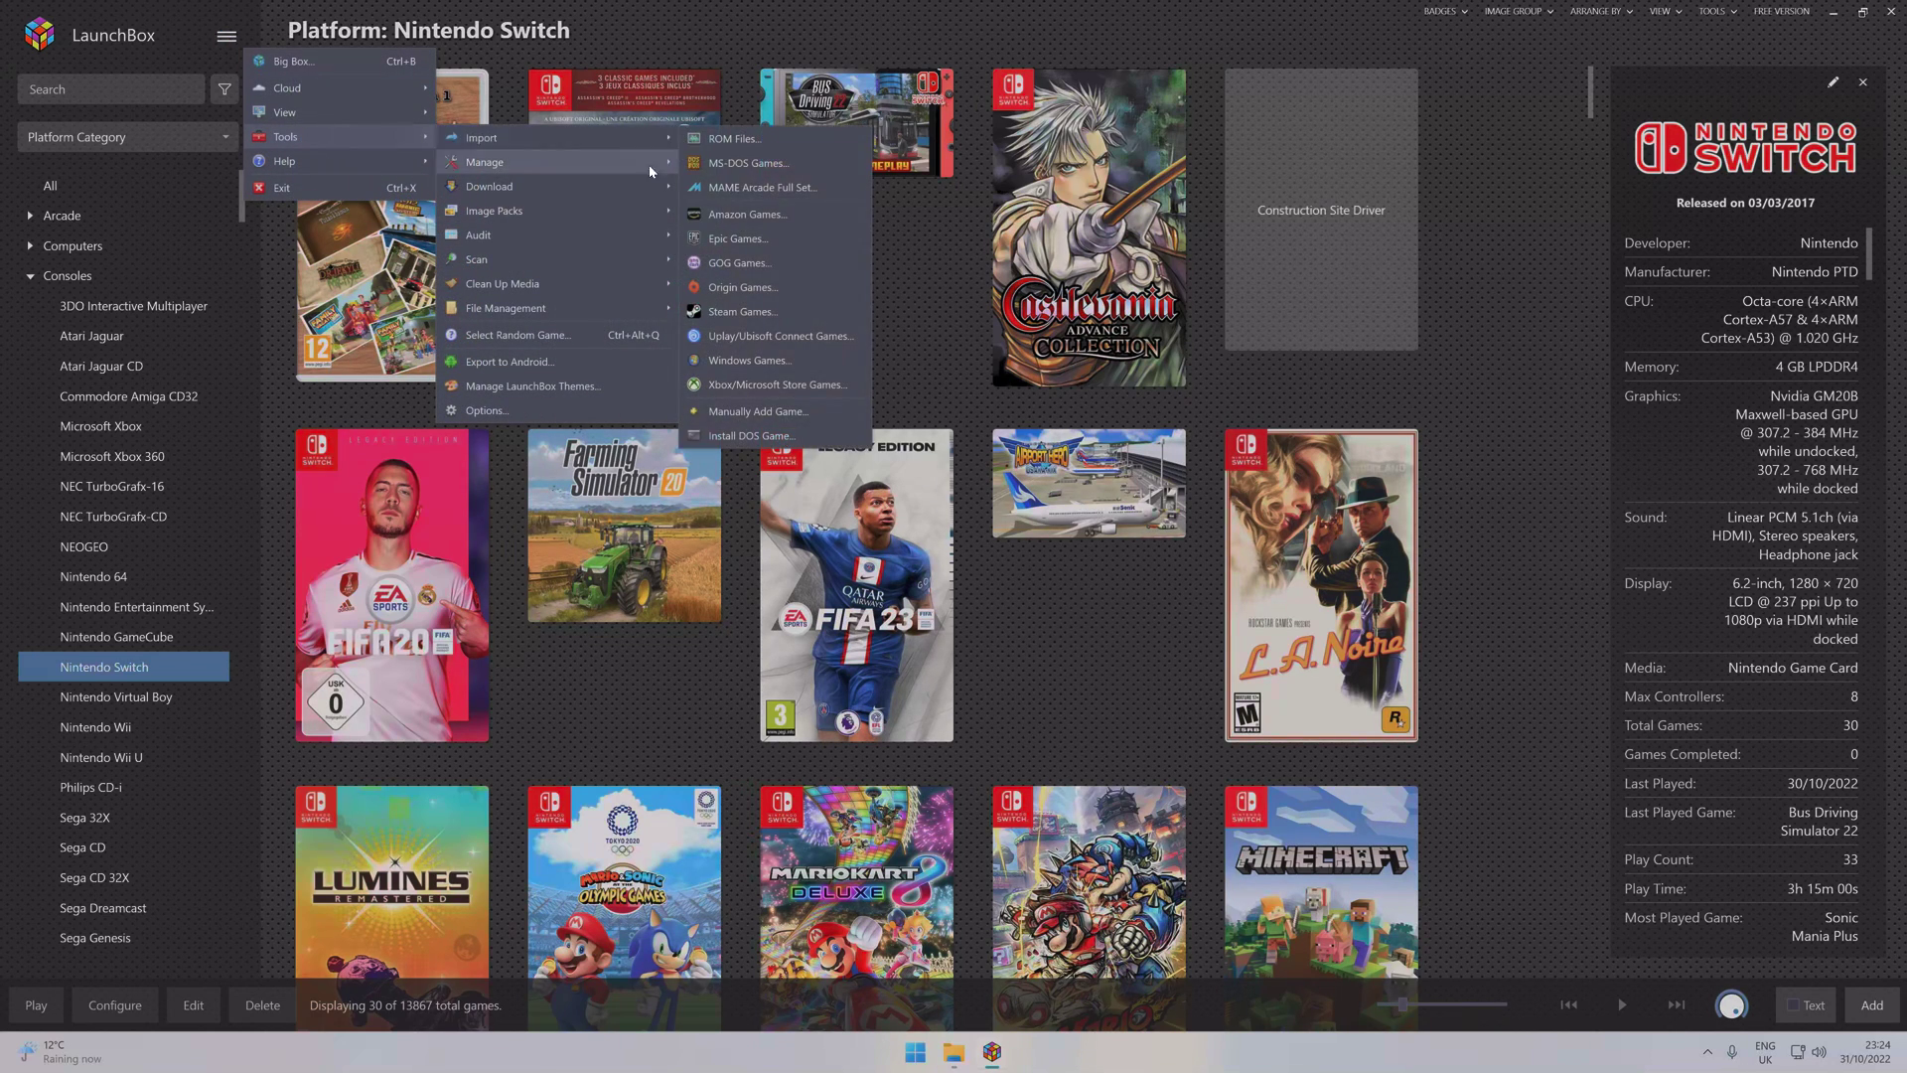
click(729, 143)
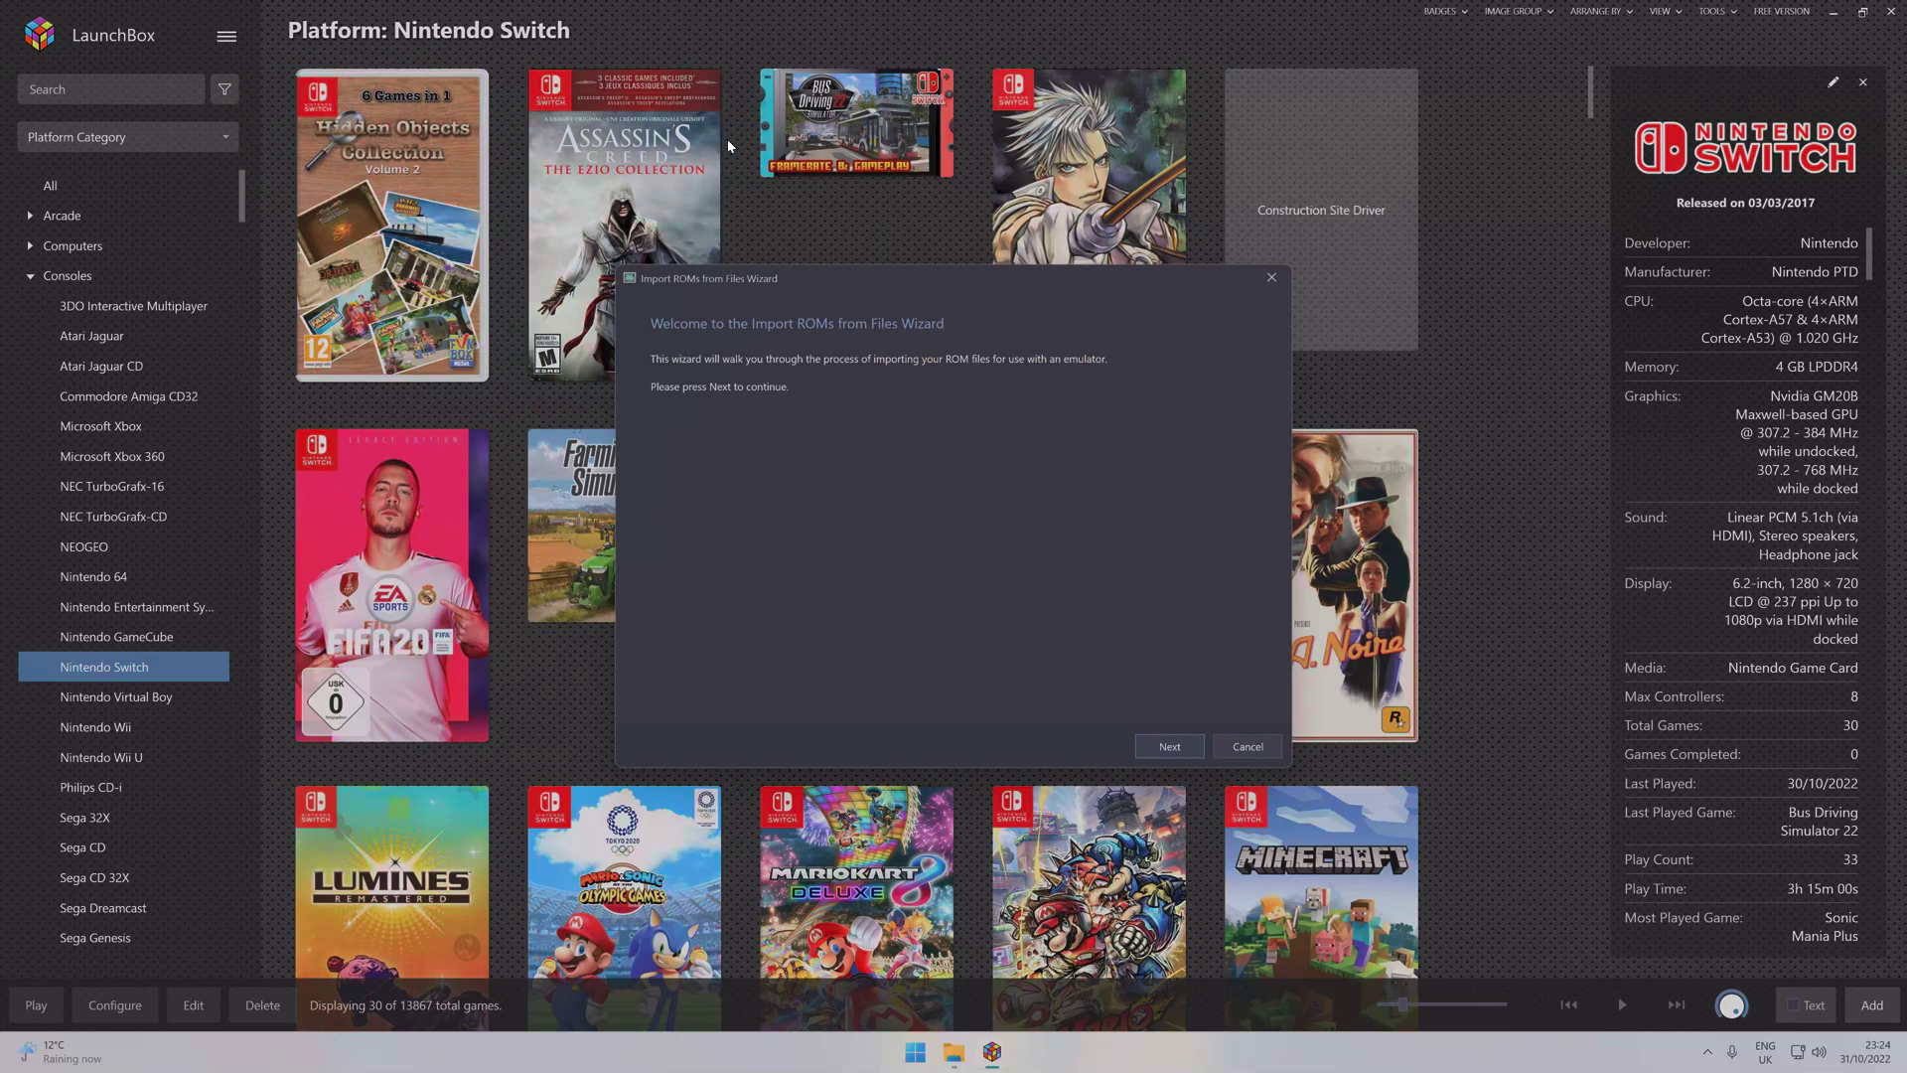
click(1170, 747)
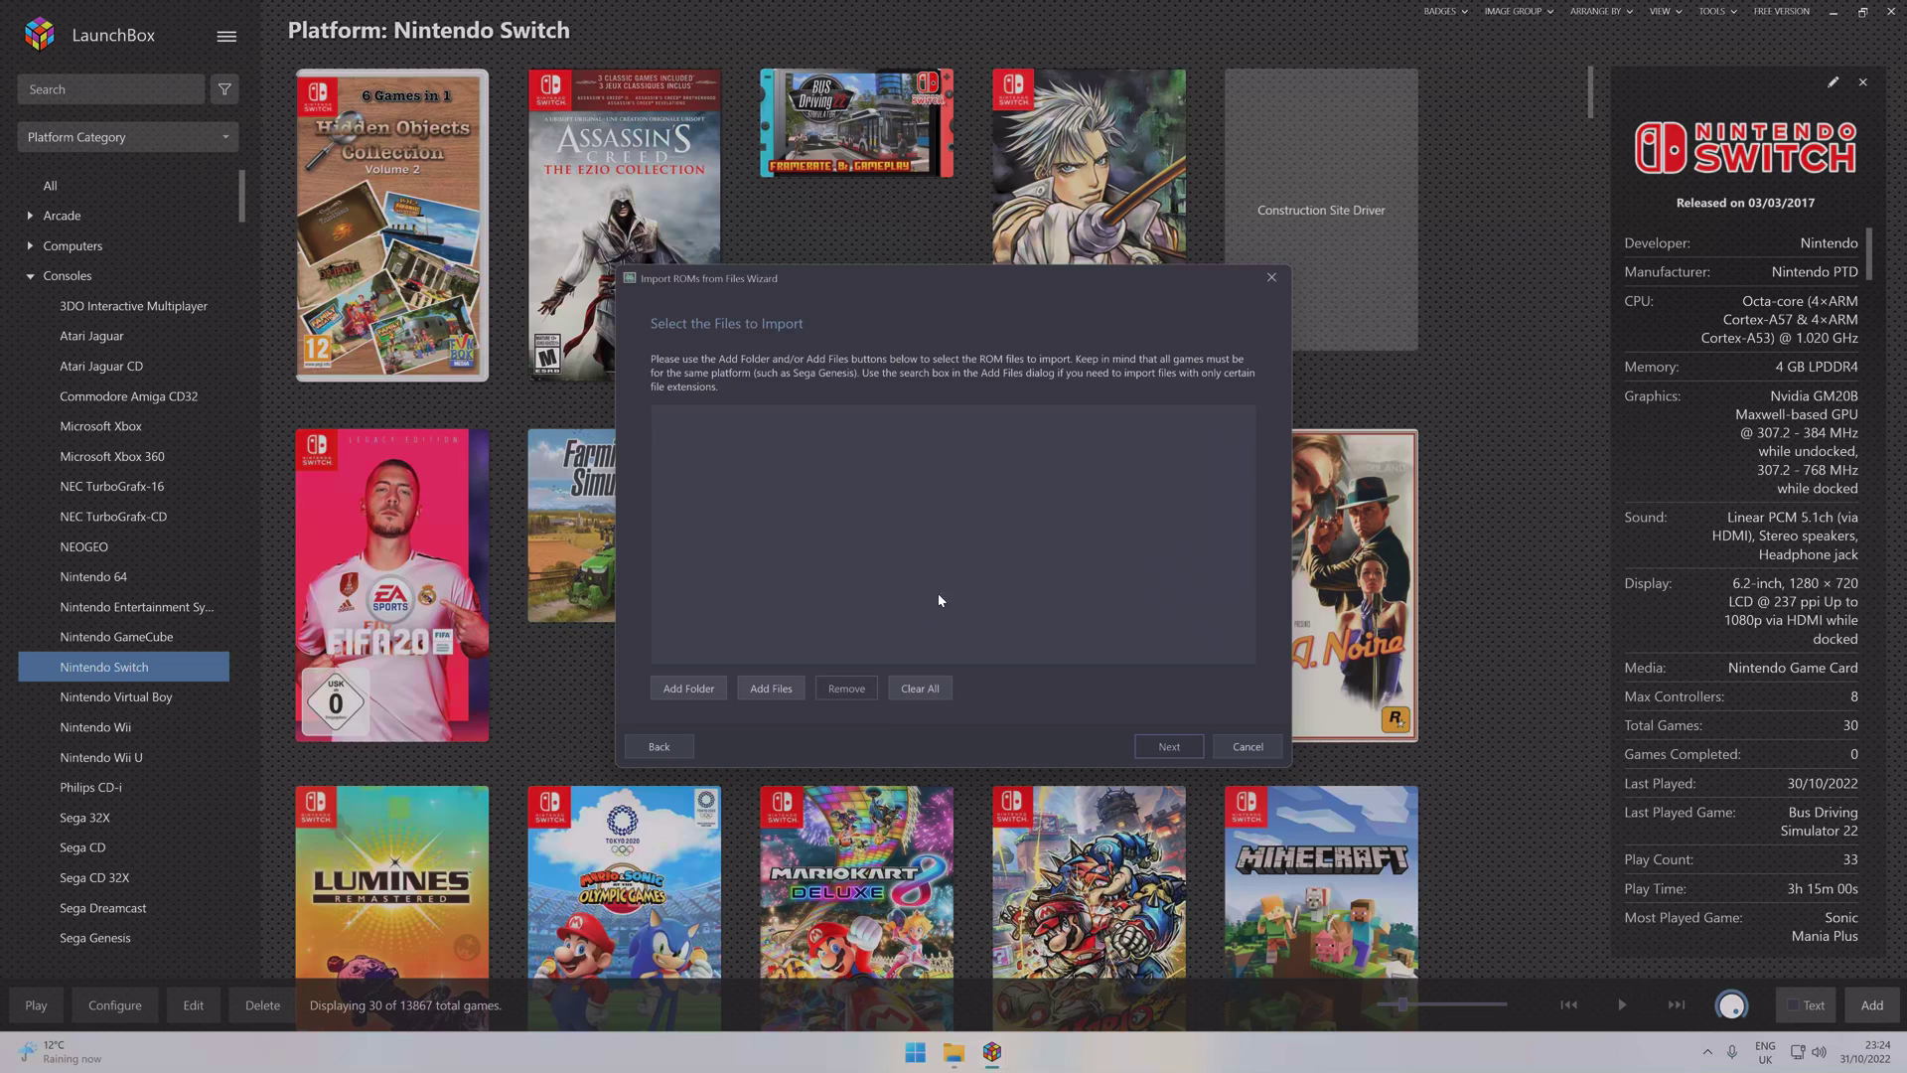
click(1247, 746)
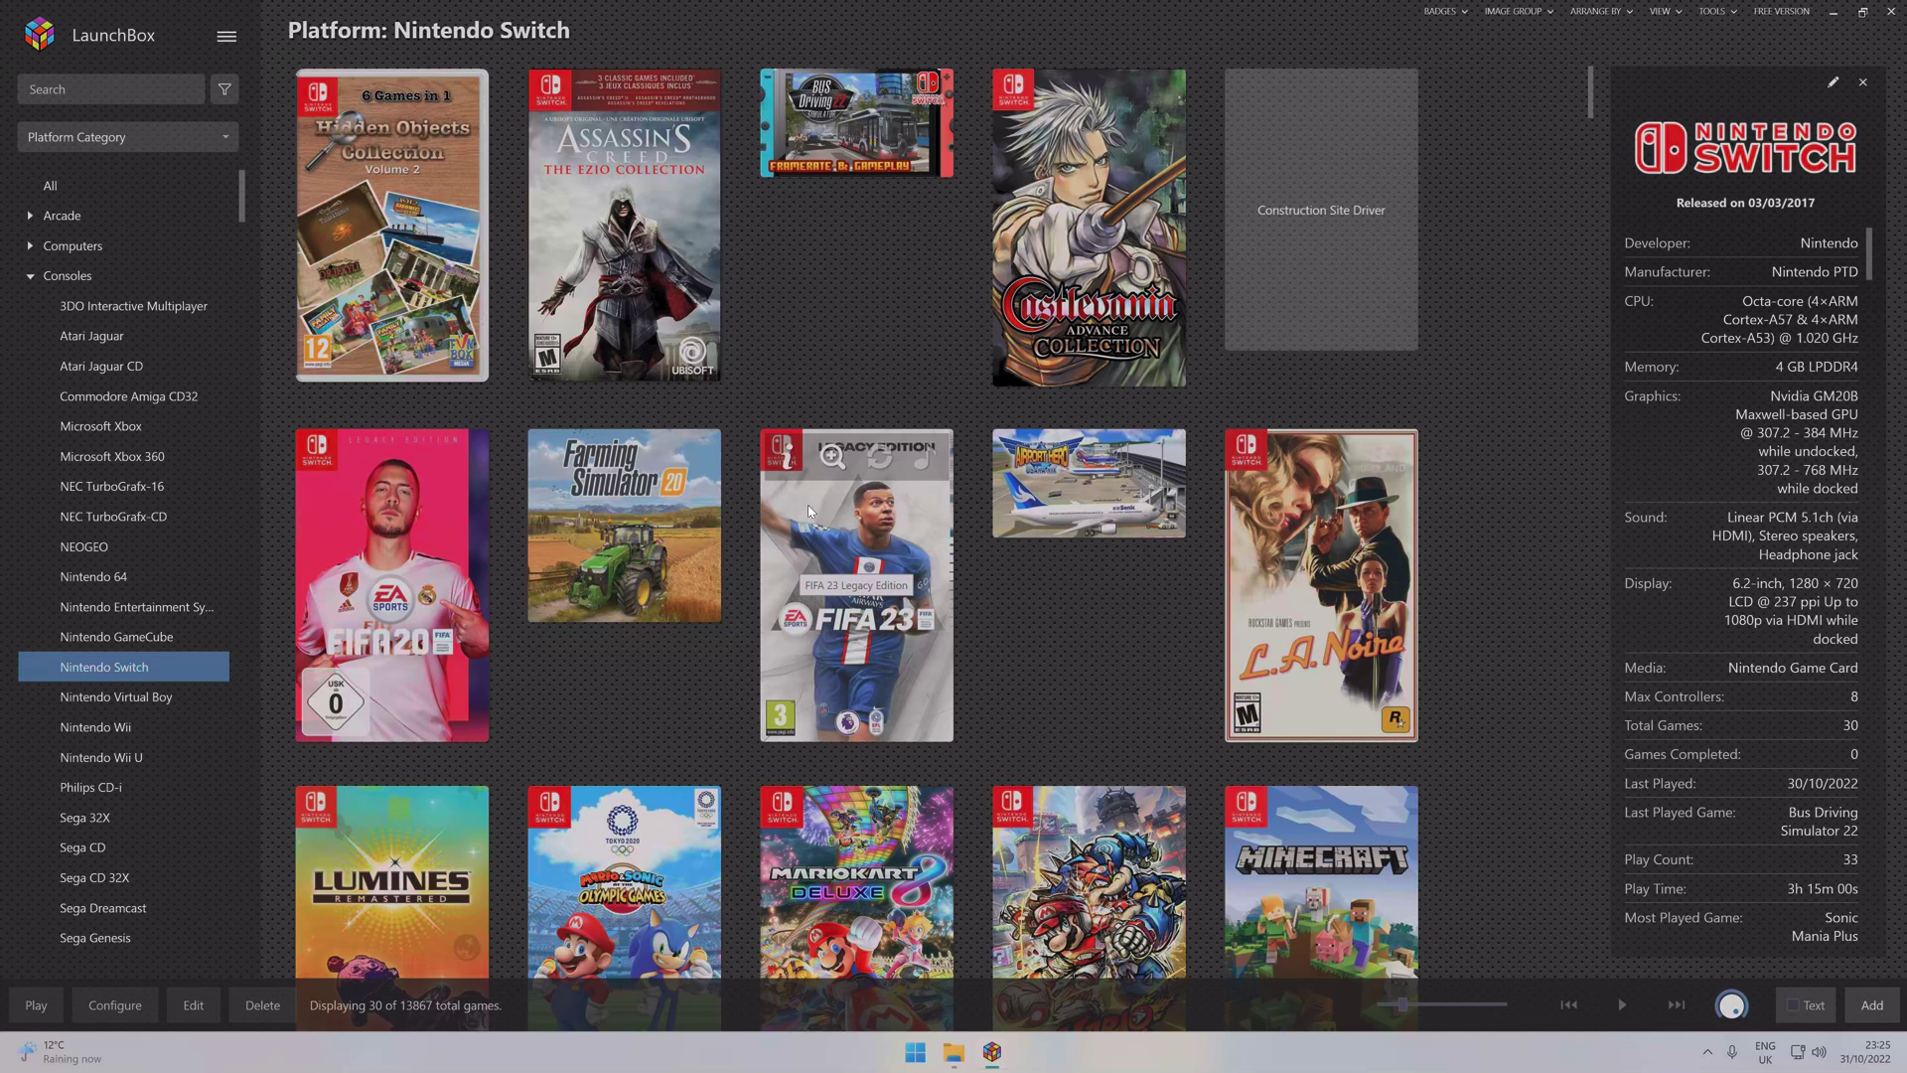
Edit FIFA 23 Legacy Edition so it uses Ryujinx Switch Emulator for emulation, and save the game entry
scroll(809, 511, down, 2)
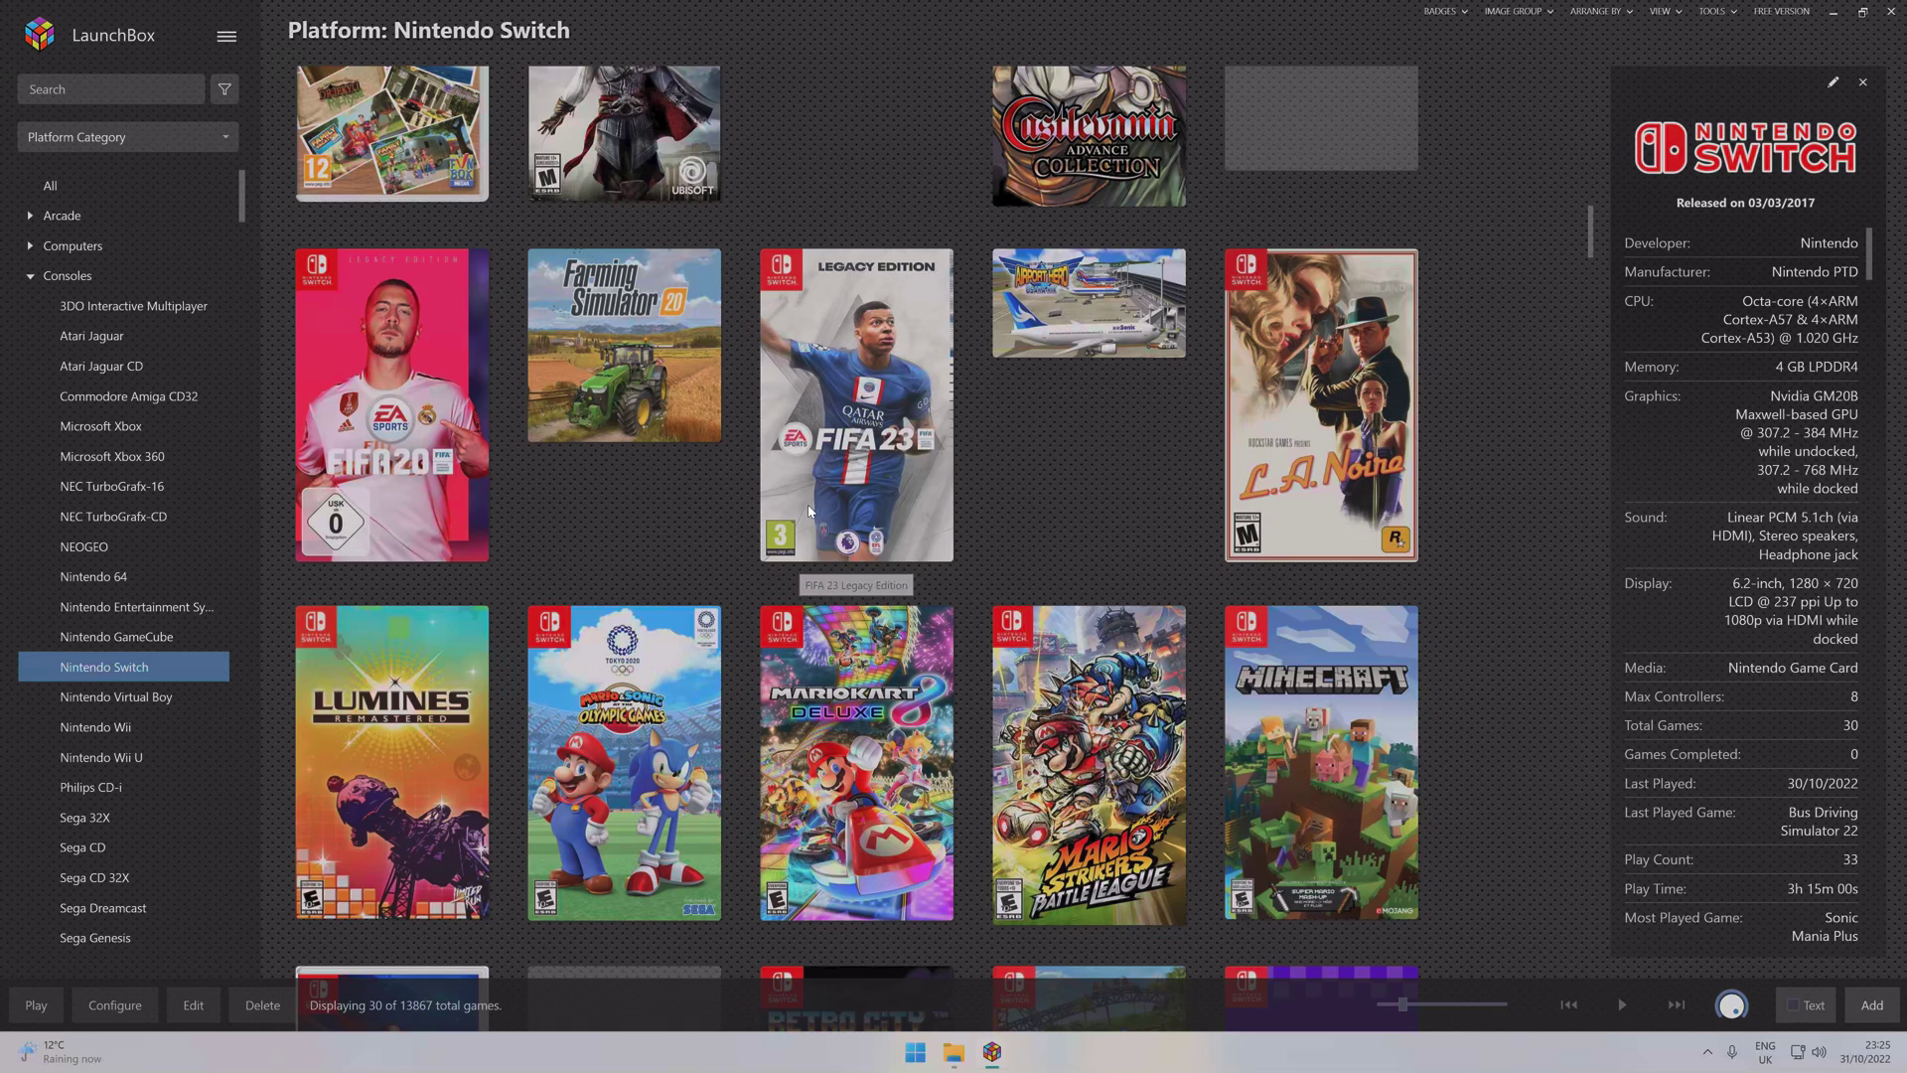
scroll(810, 511, down, 2)
scroll(810, 512, up, 2)
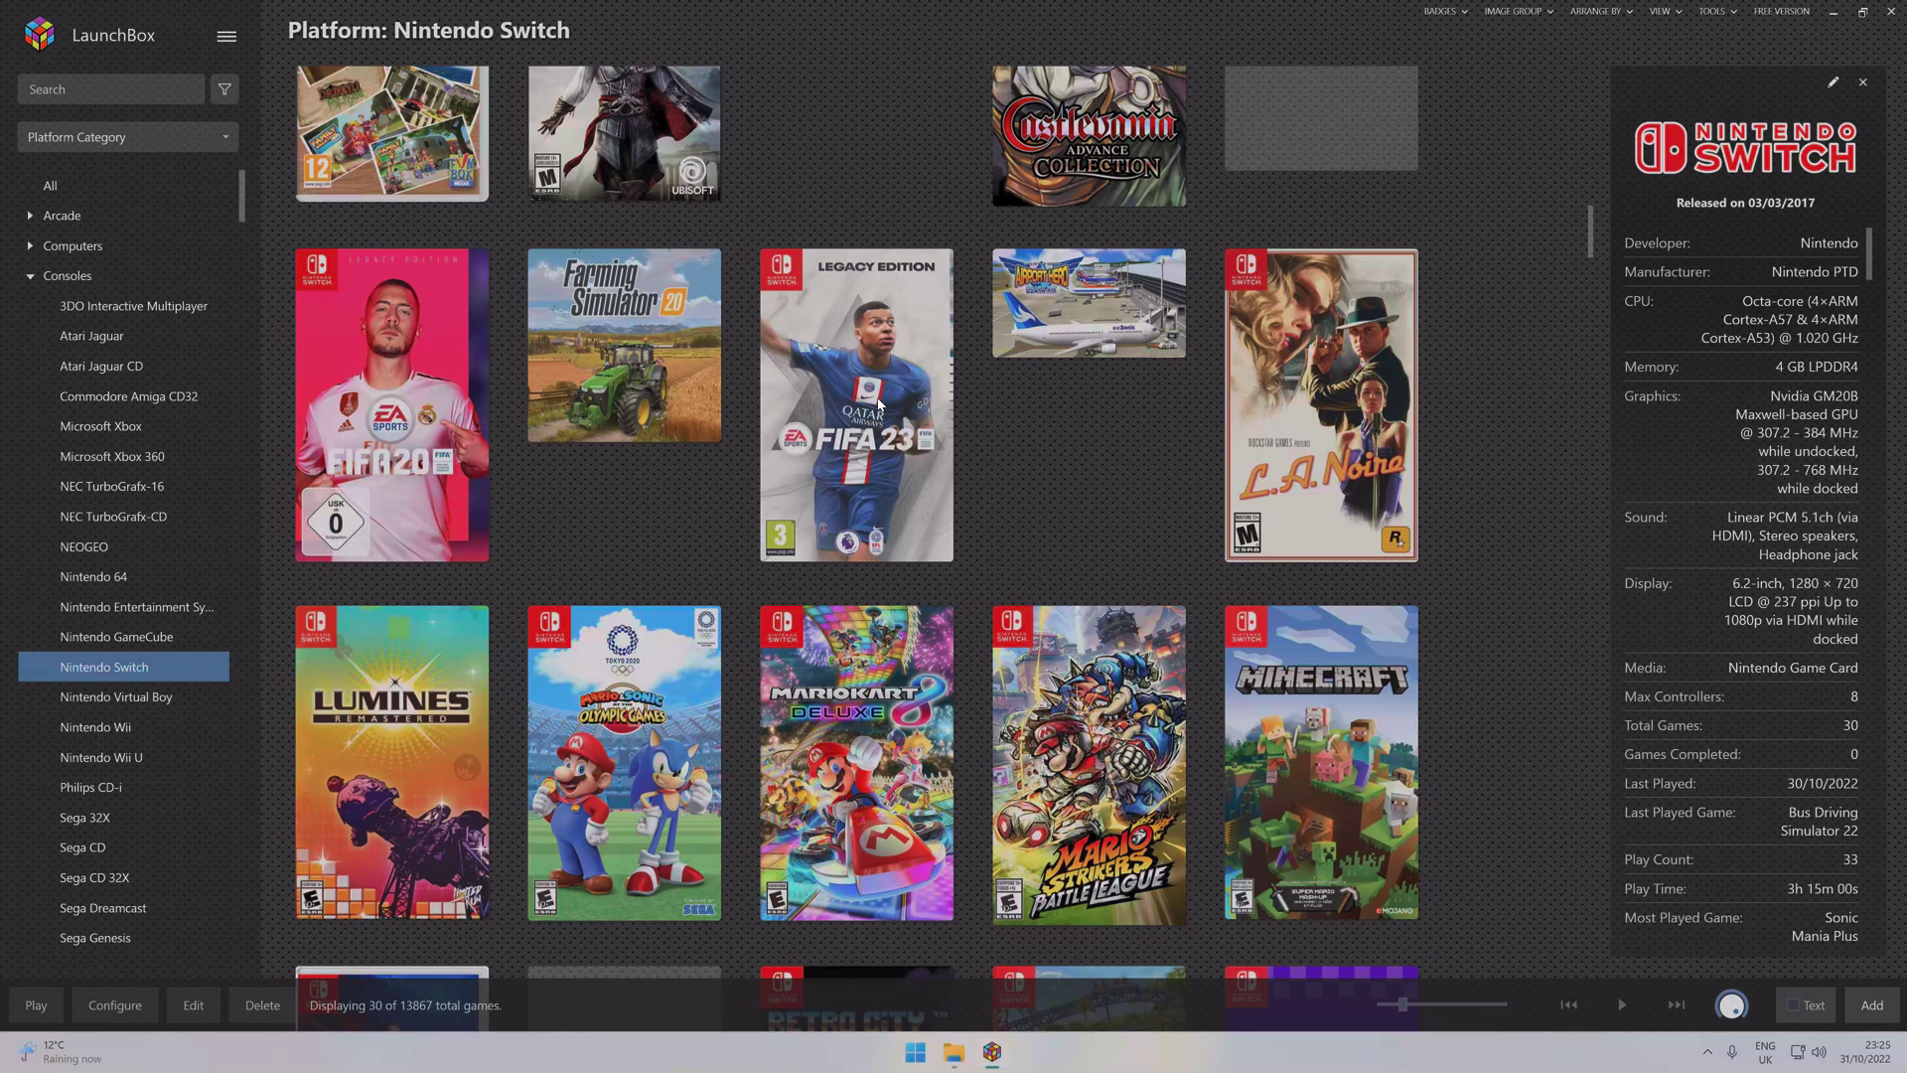
click(853, 369)
right_click(853, 369)
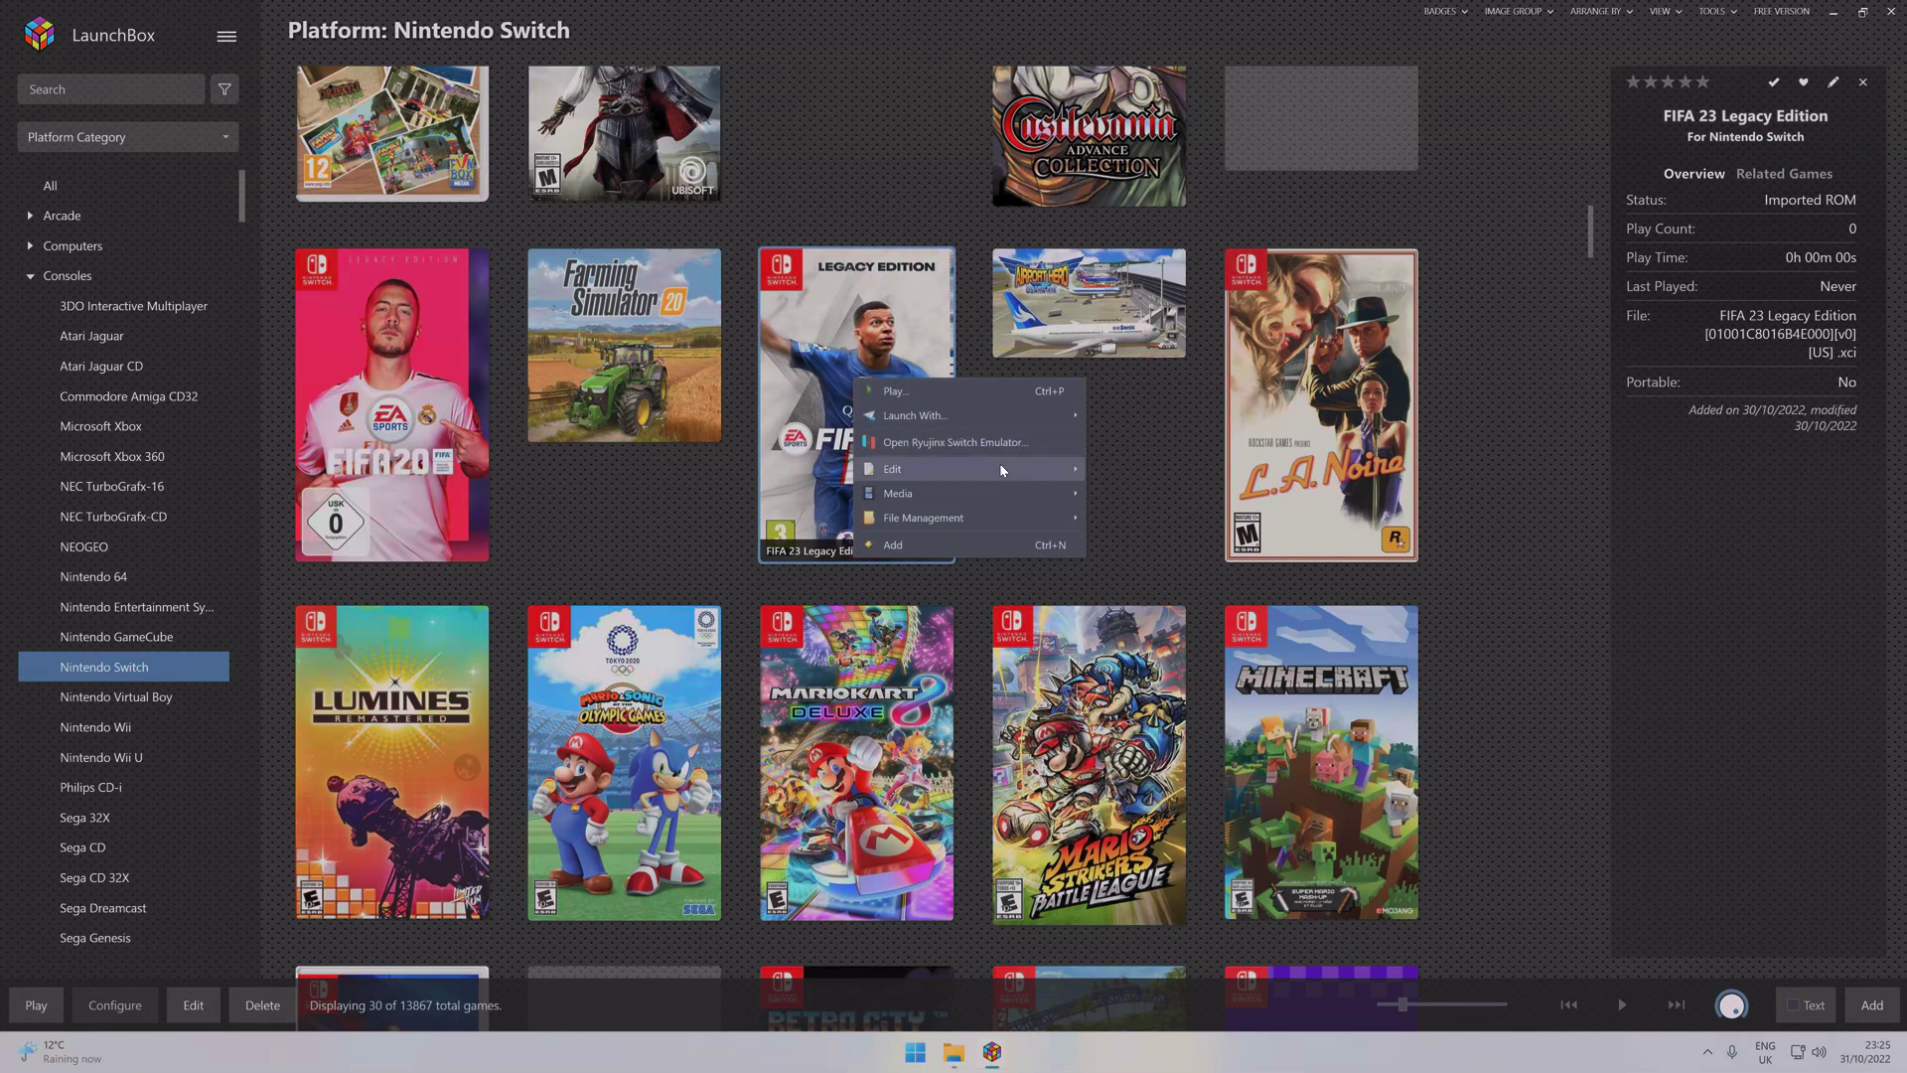
mouse_move(1006, 464)
click(1150, 473)
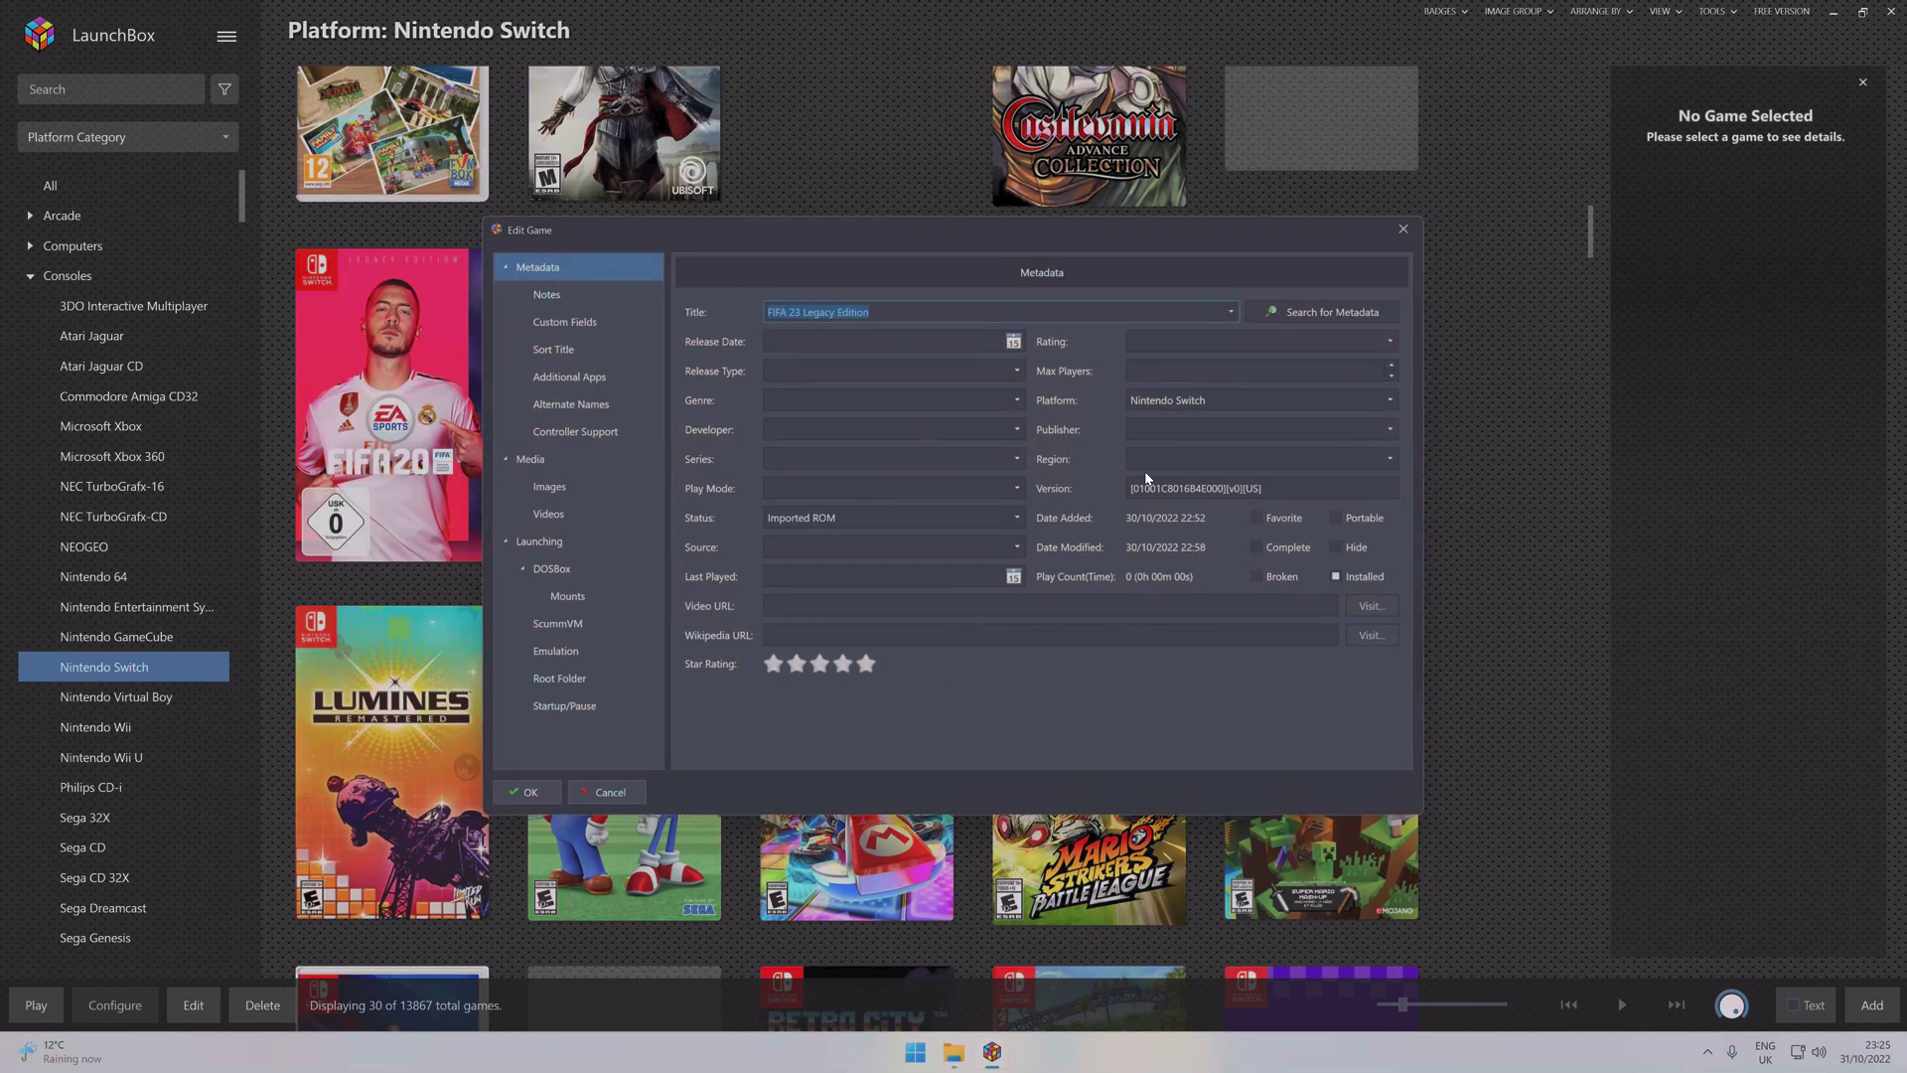
click(571, 653)
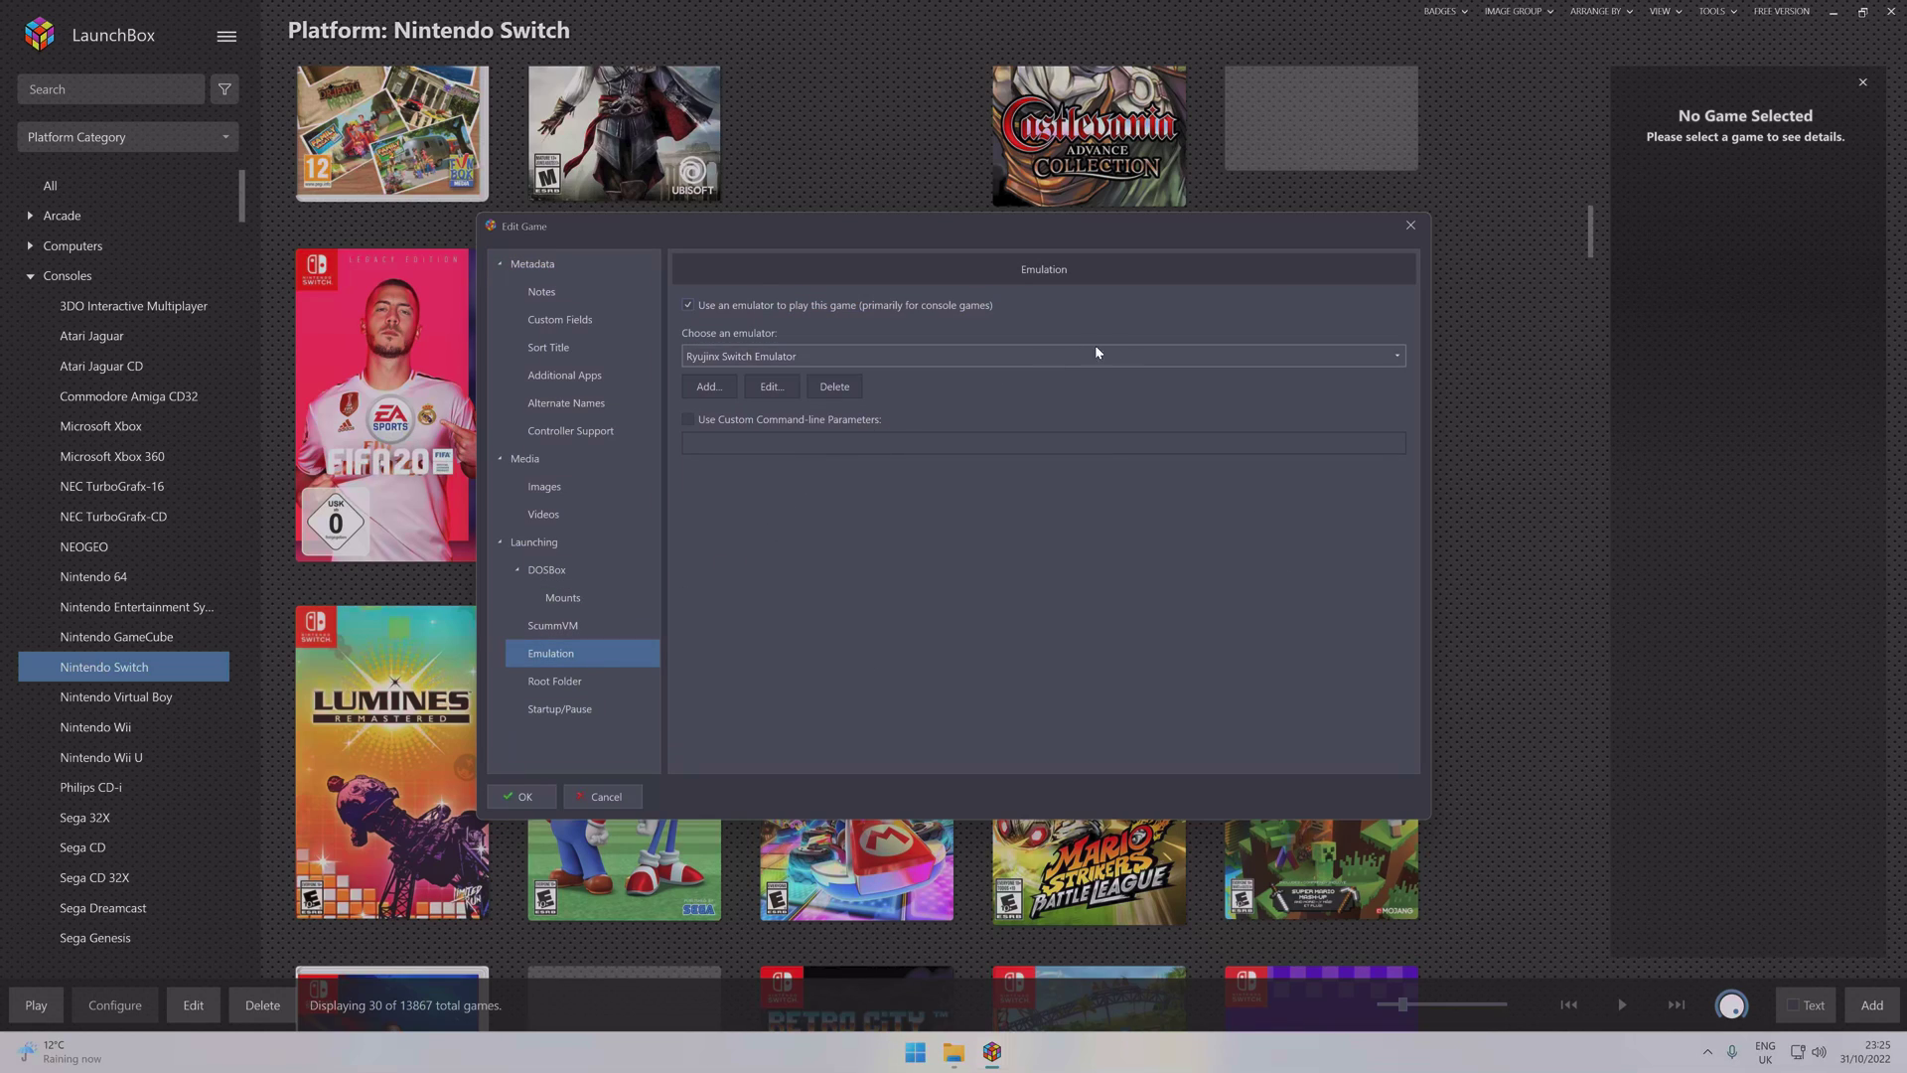
click(1404, 358)
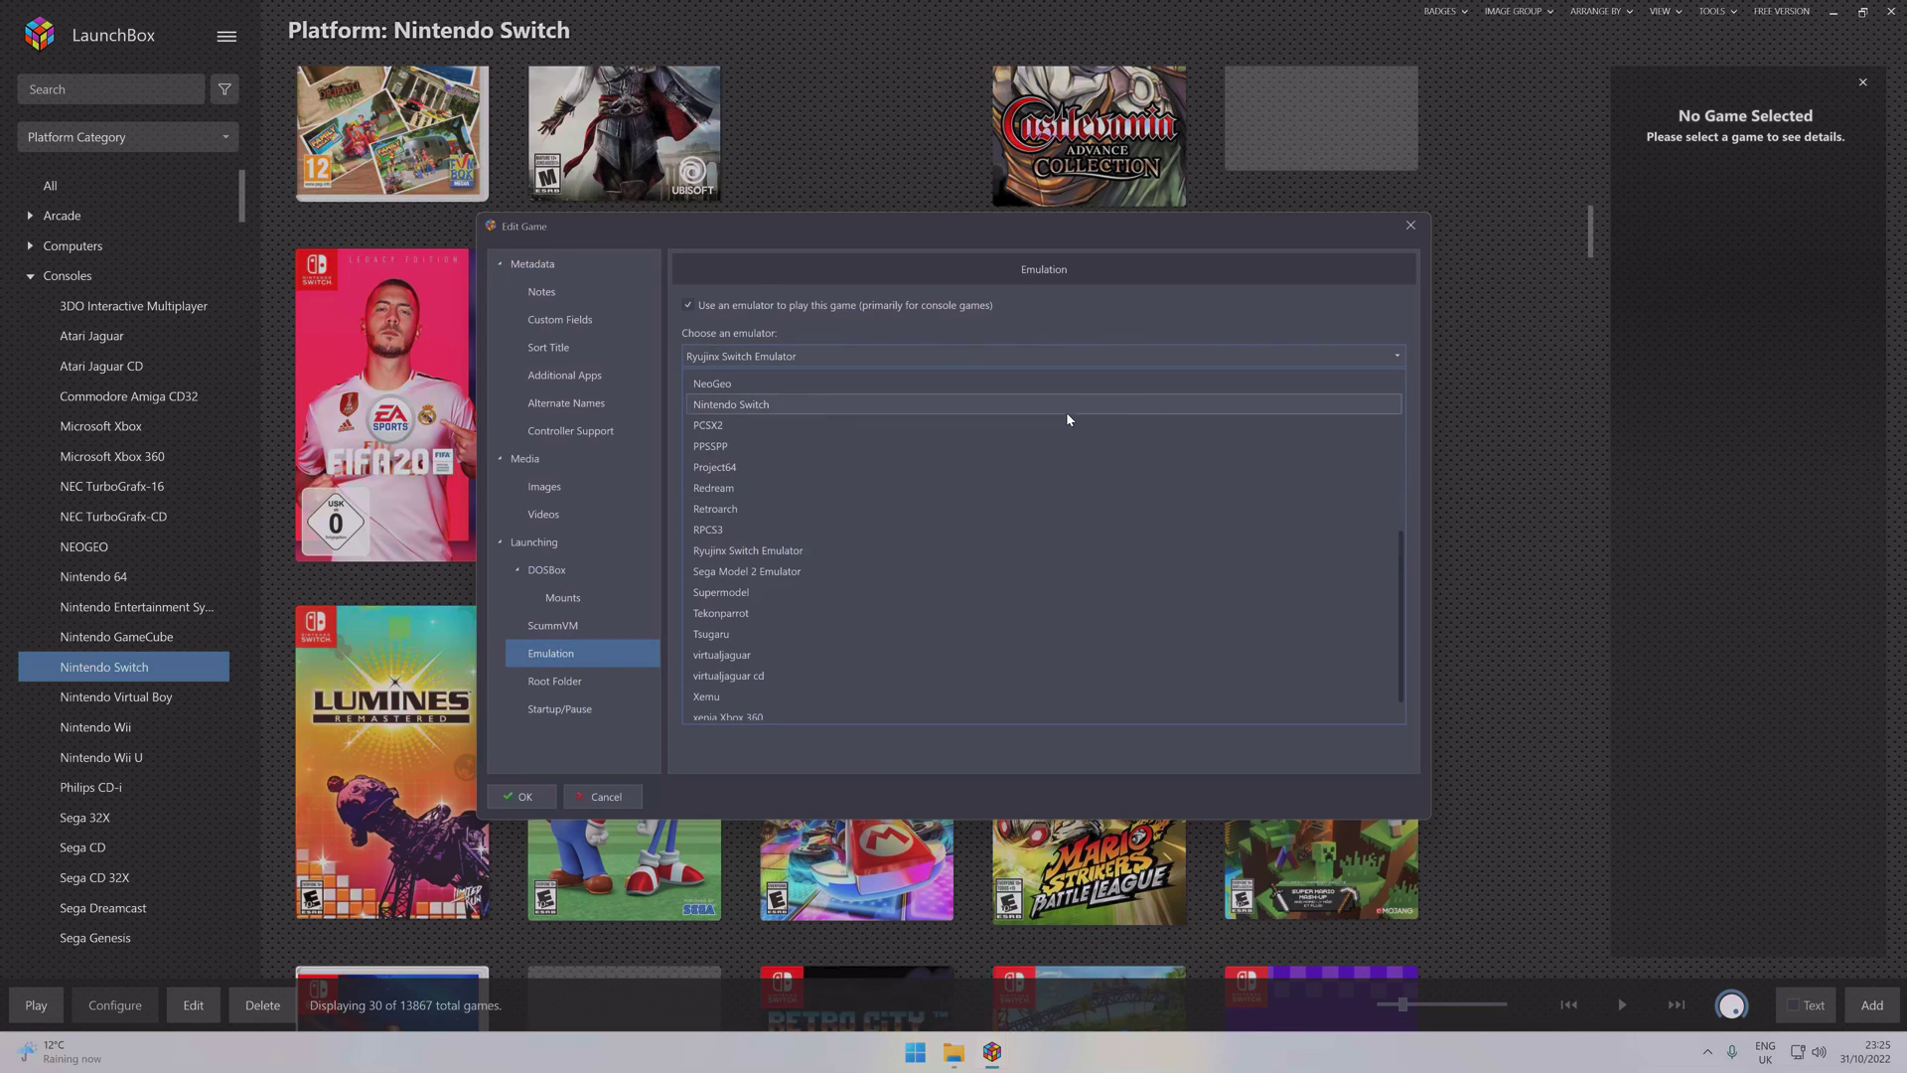
click(856, 547)
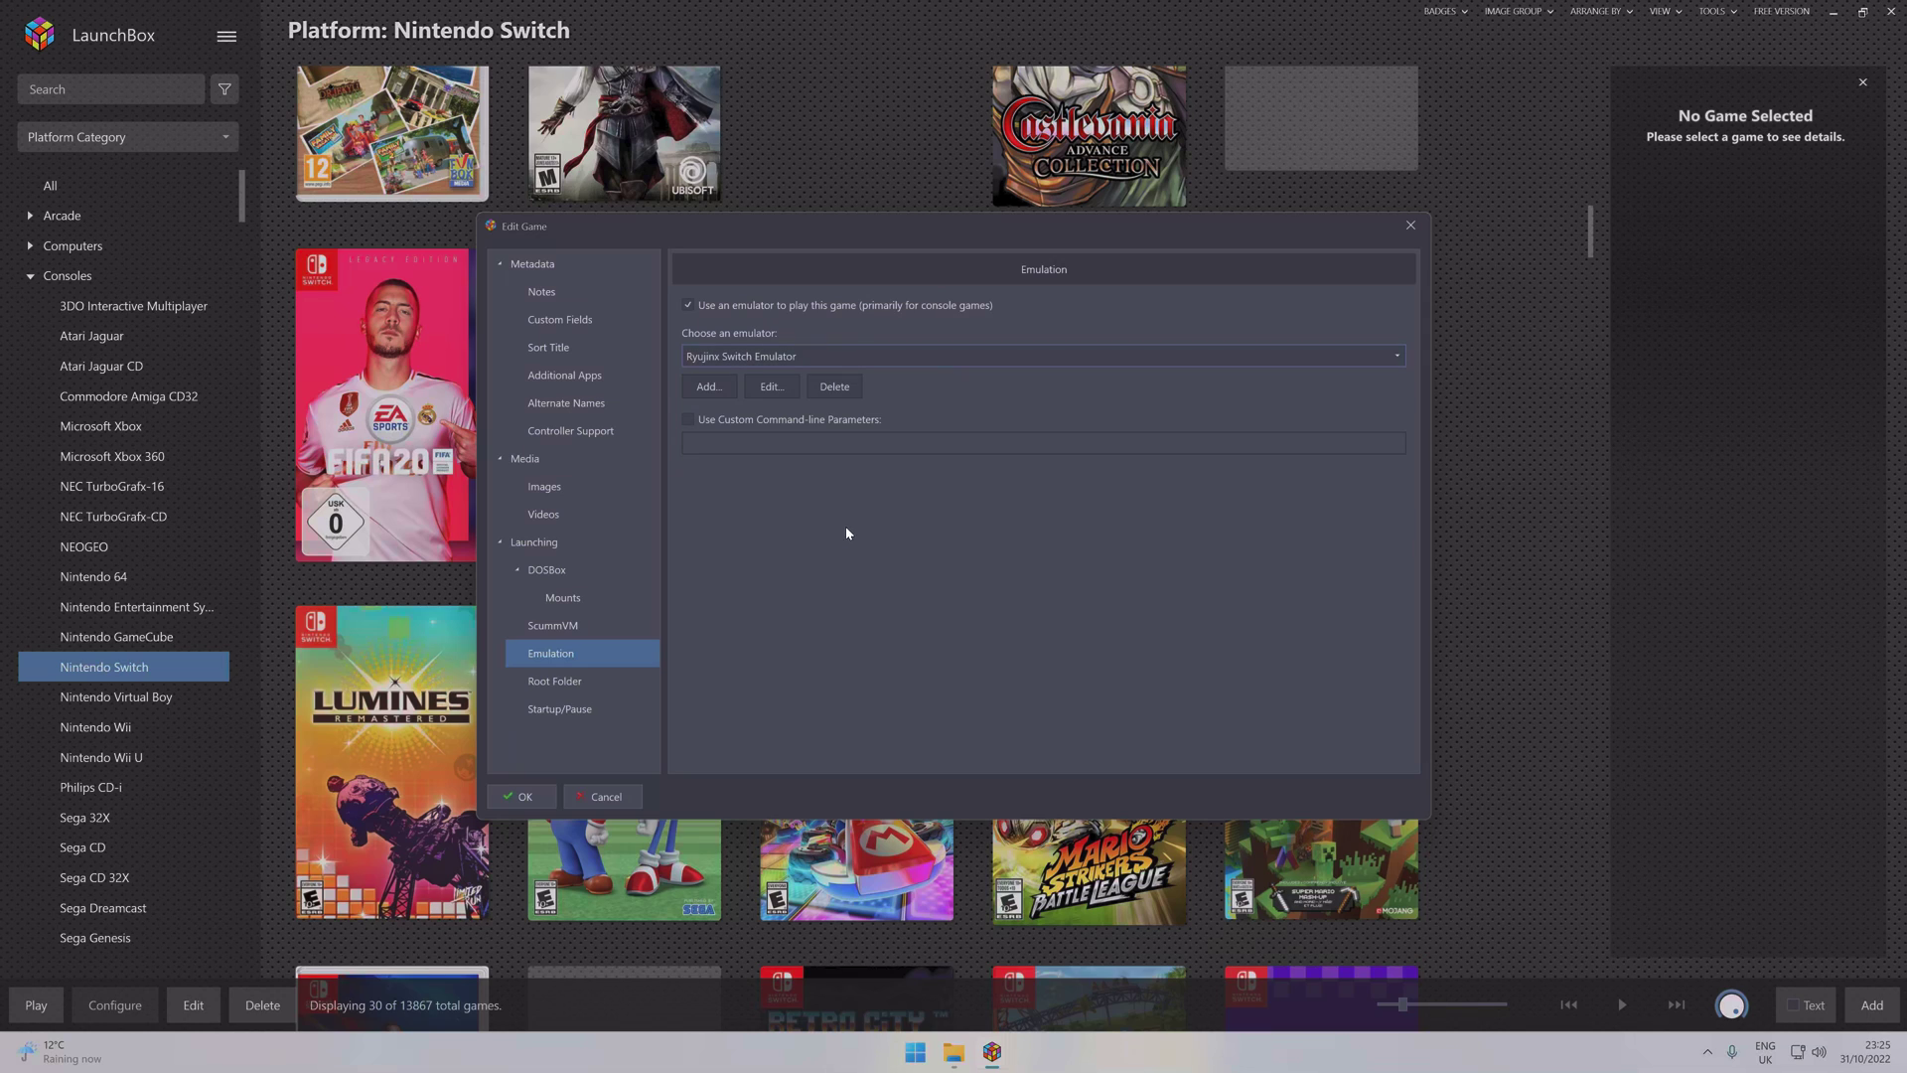
click(520, 796)
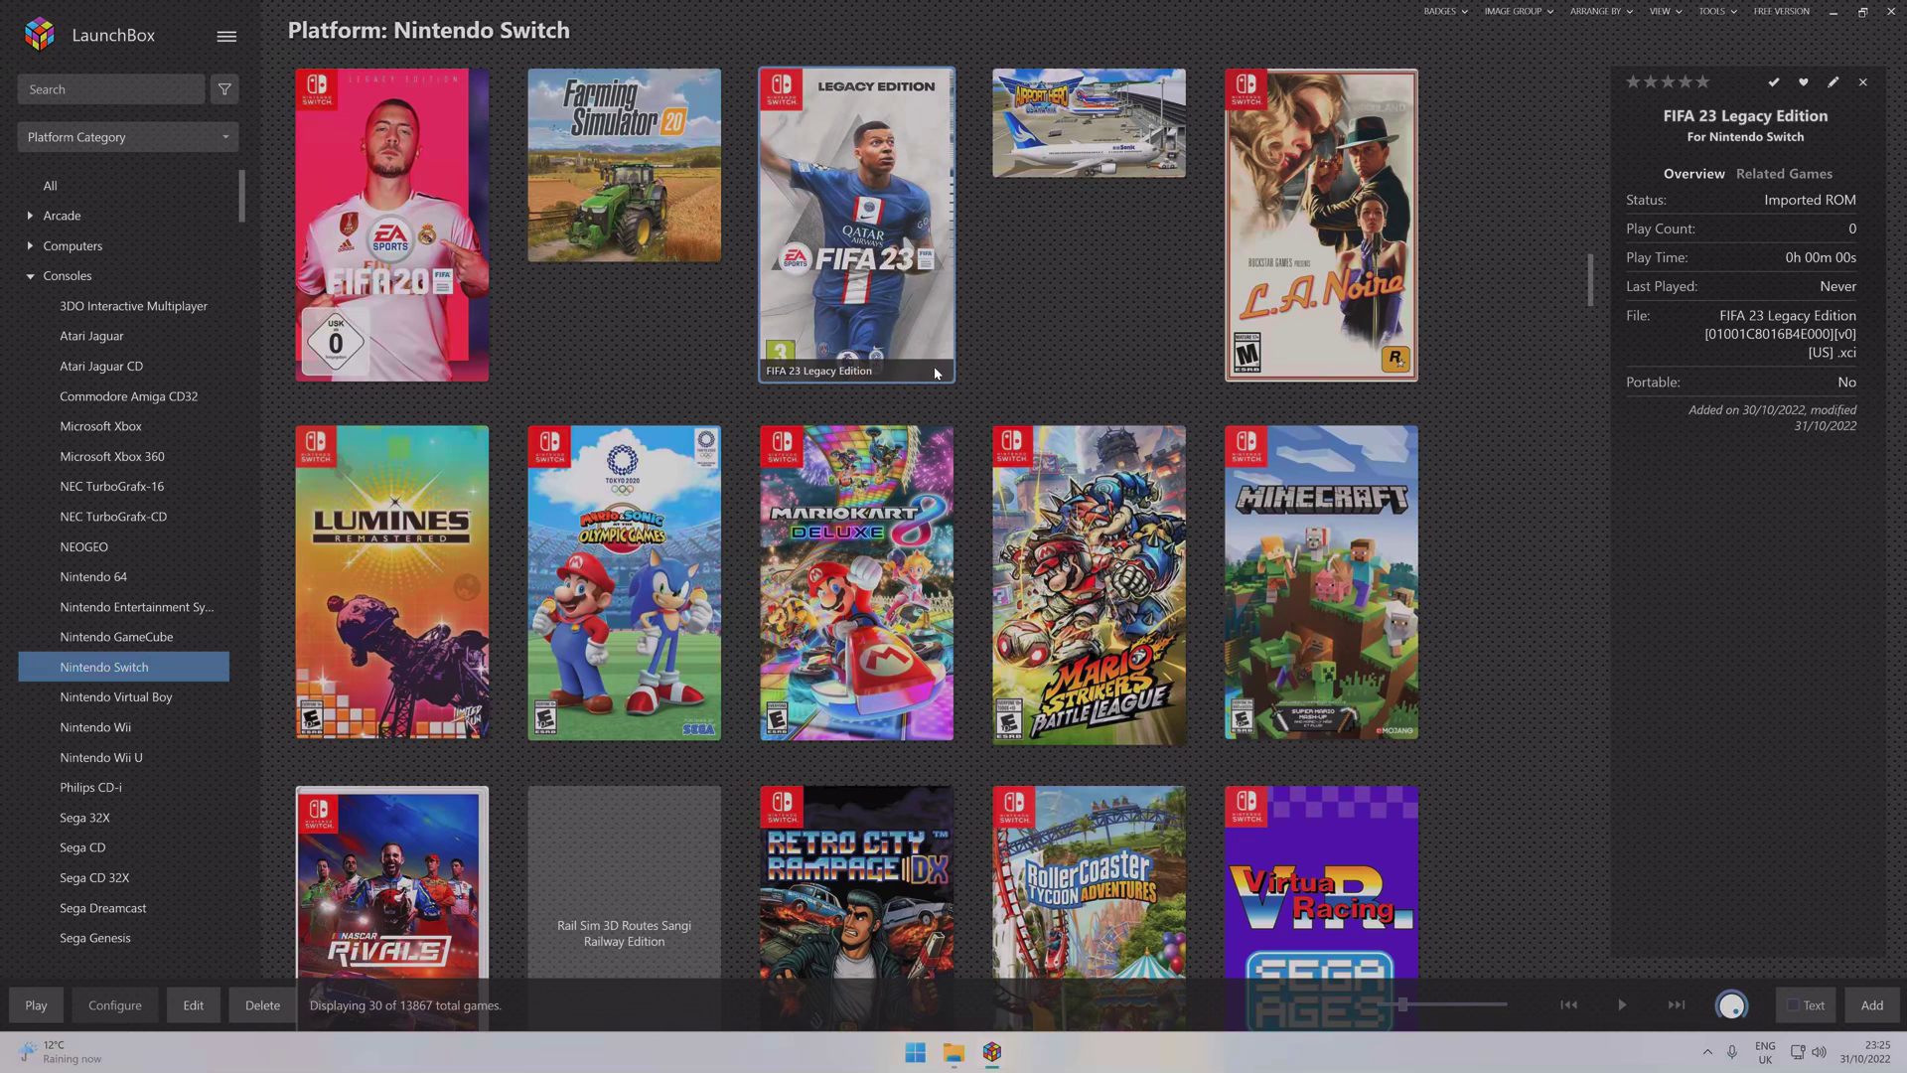
Launch FIFA 23 Legacy Edition from the Nintendo Switch game collection
scroll(803, 530, up, 1)
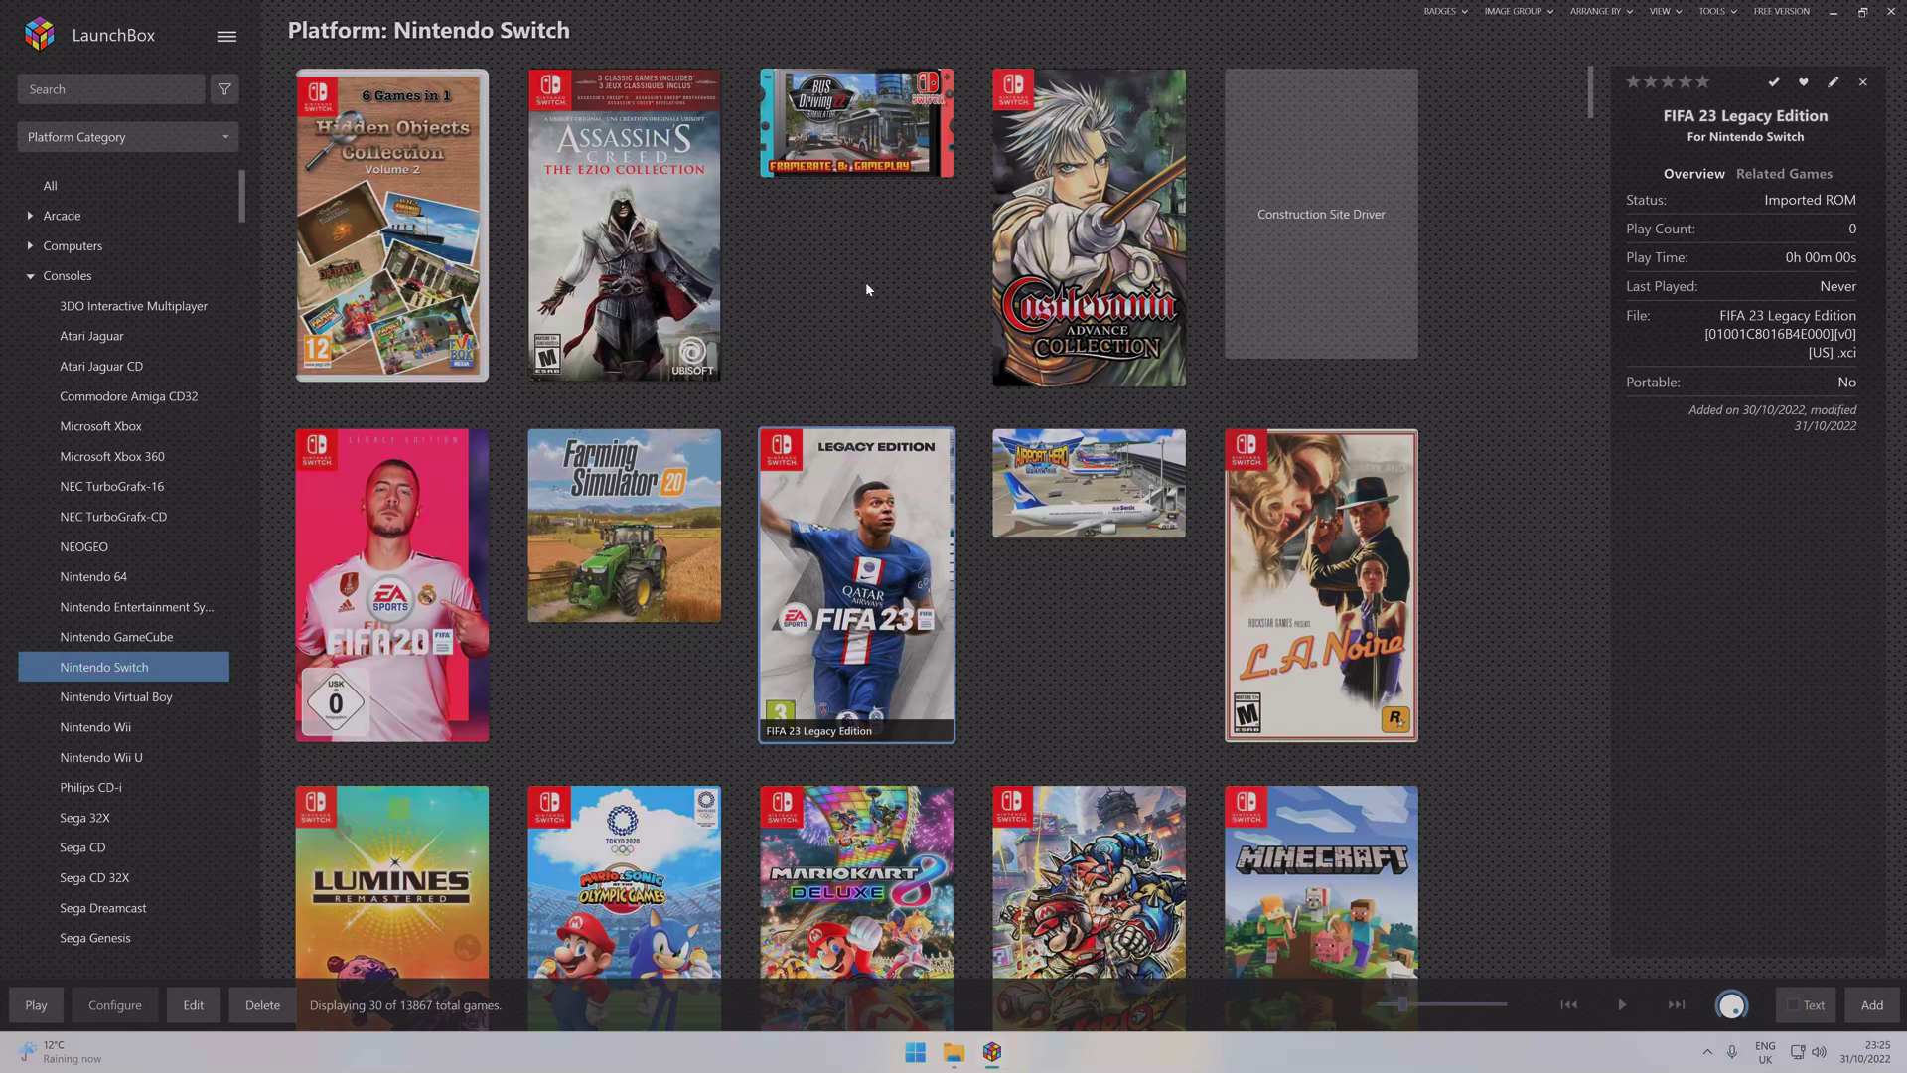
scroll(812, 520, down, 3)
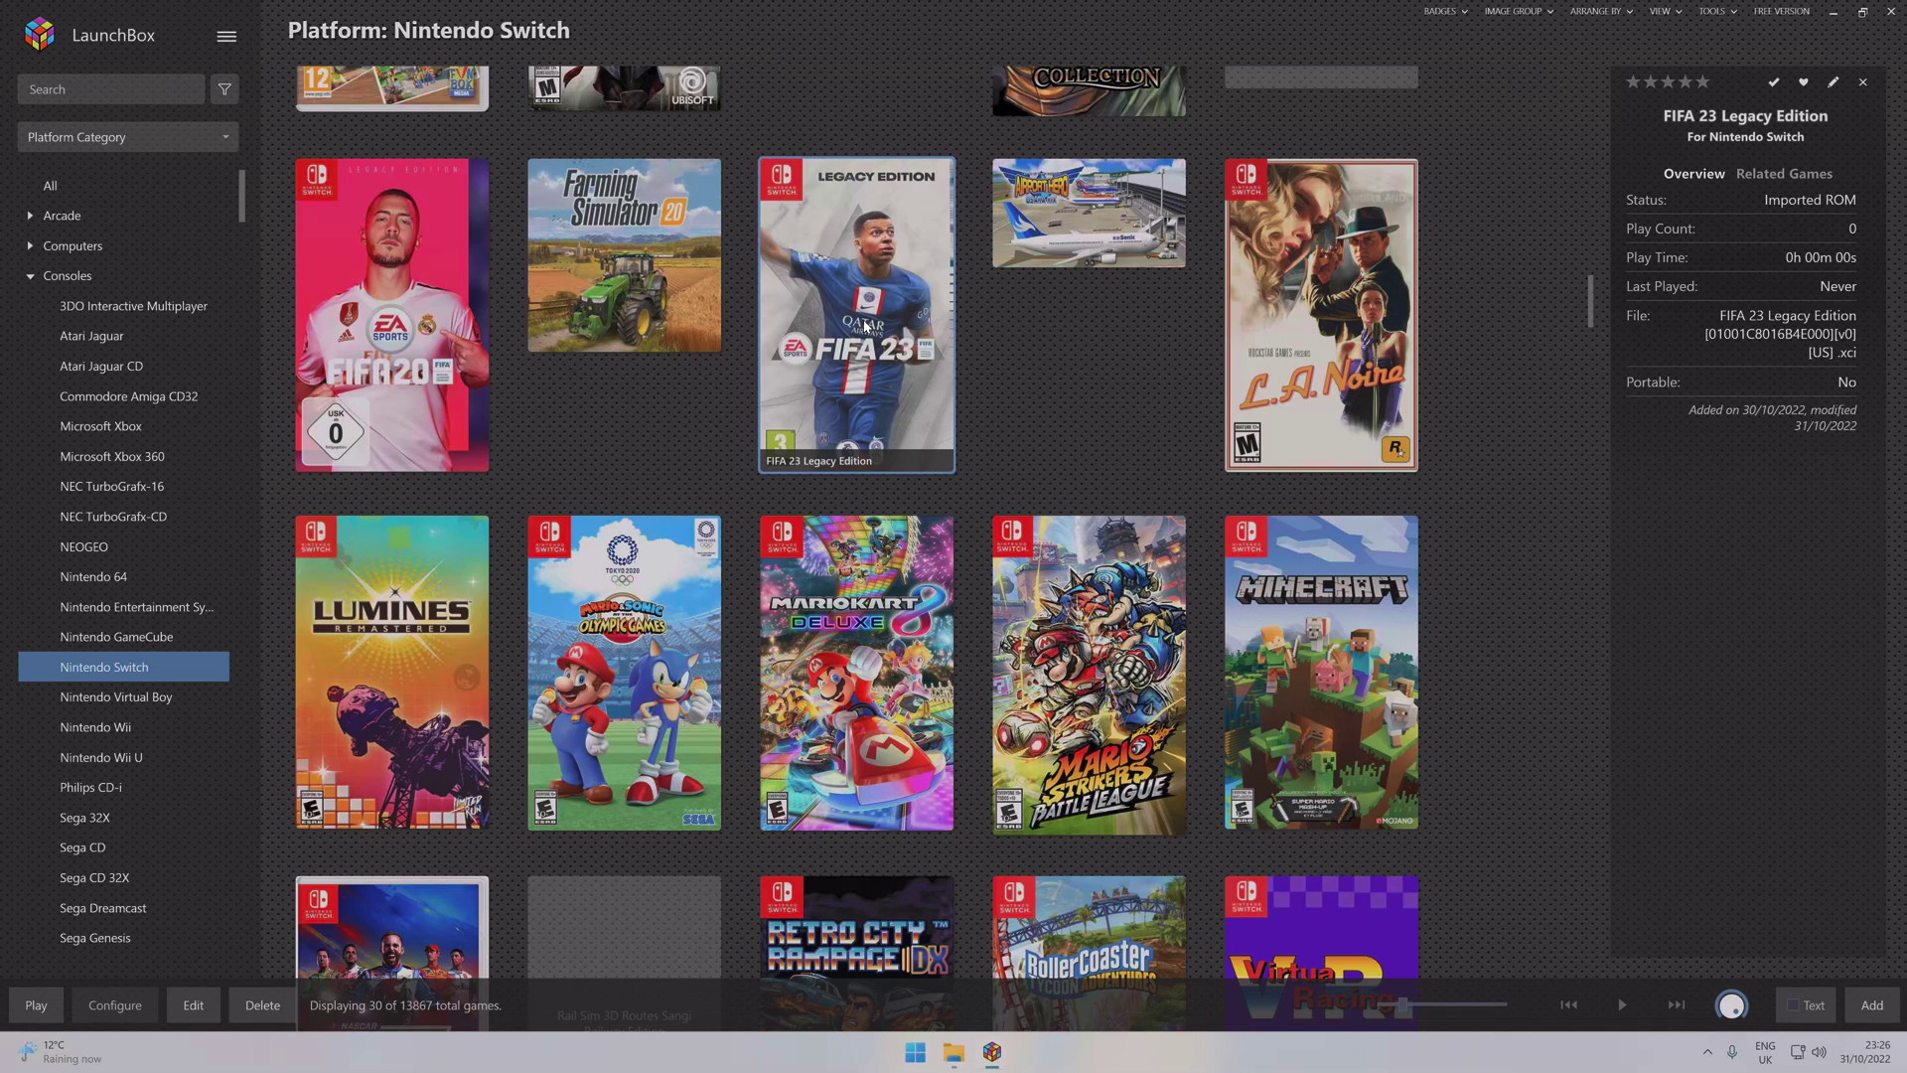
double_click(865, 325)
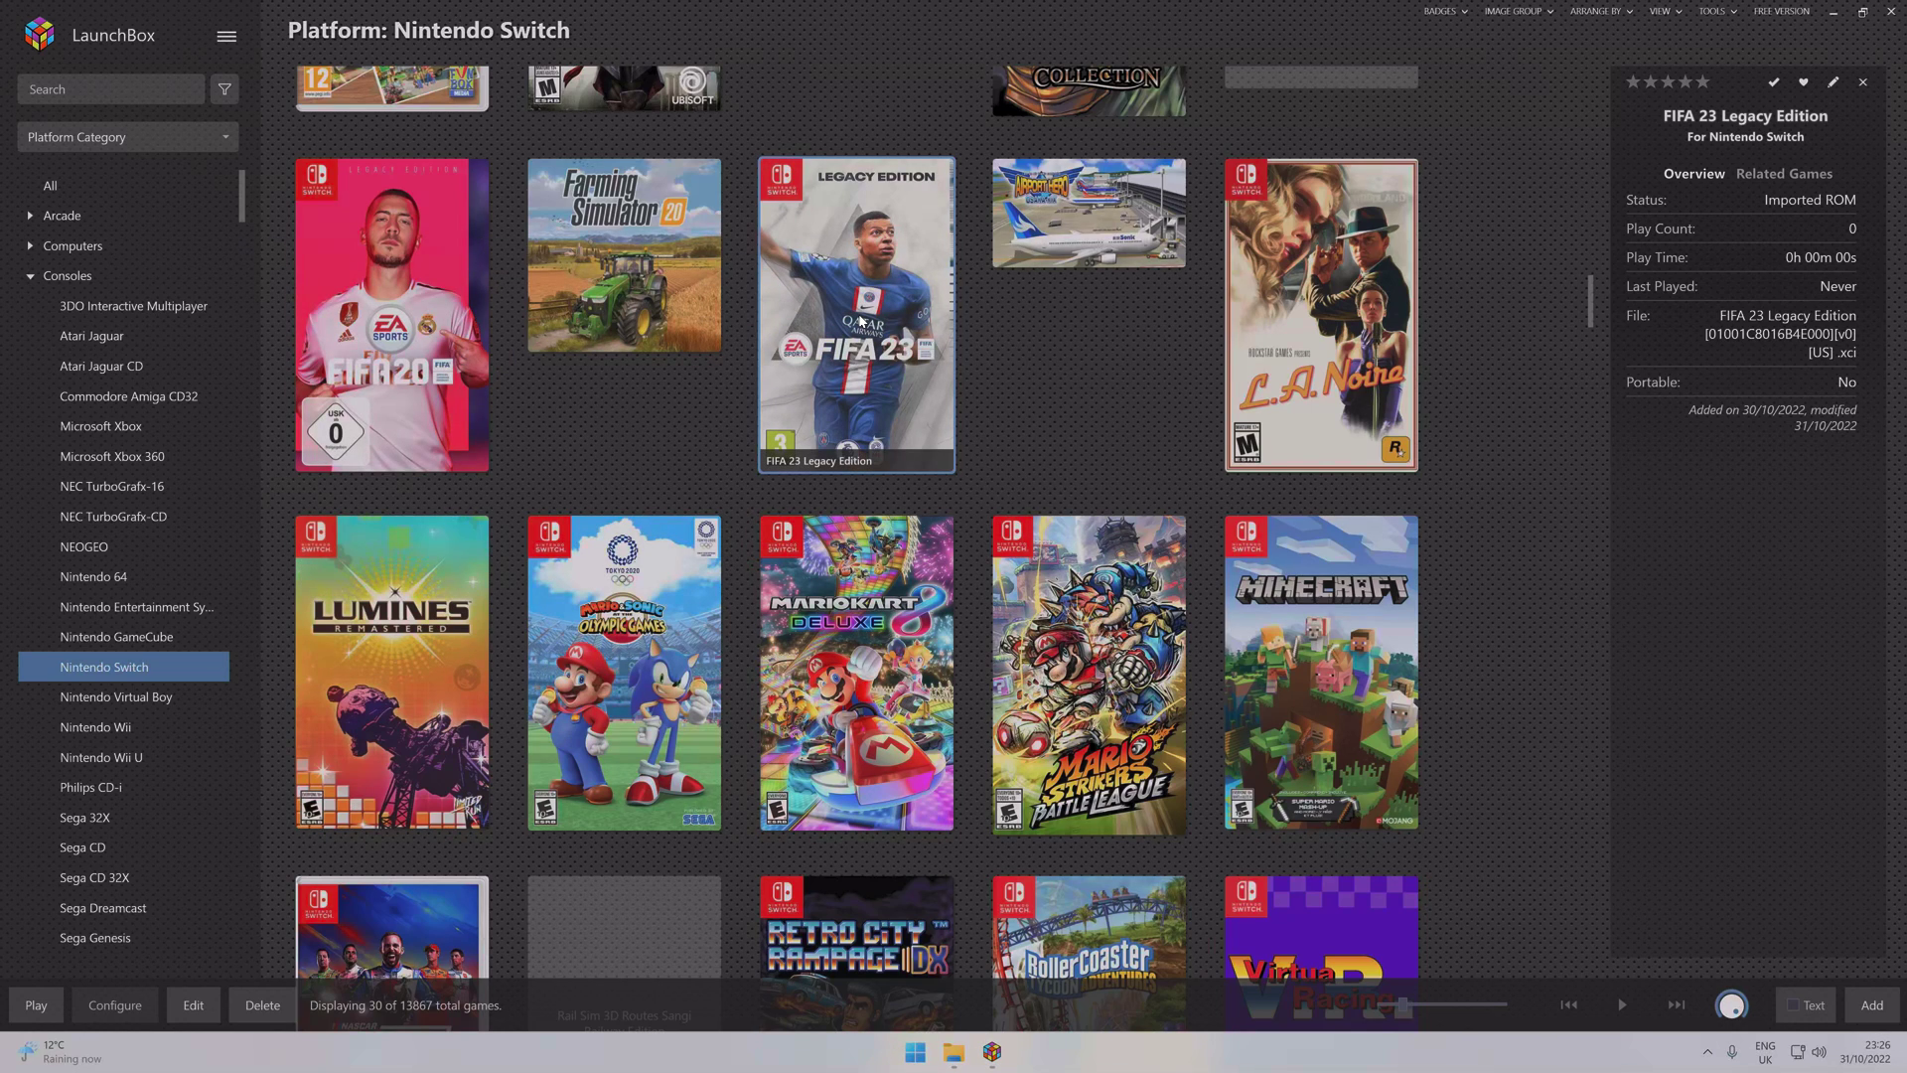